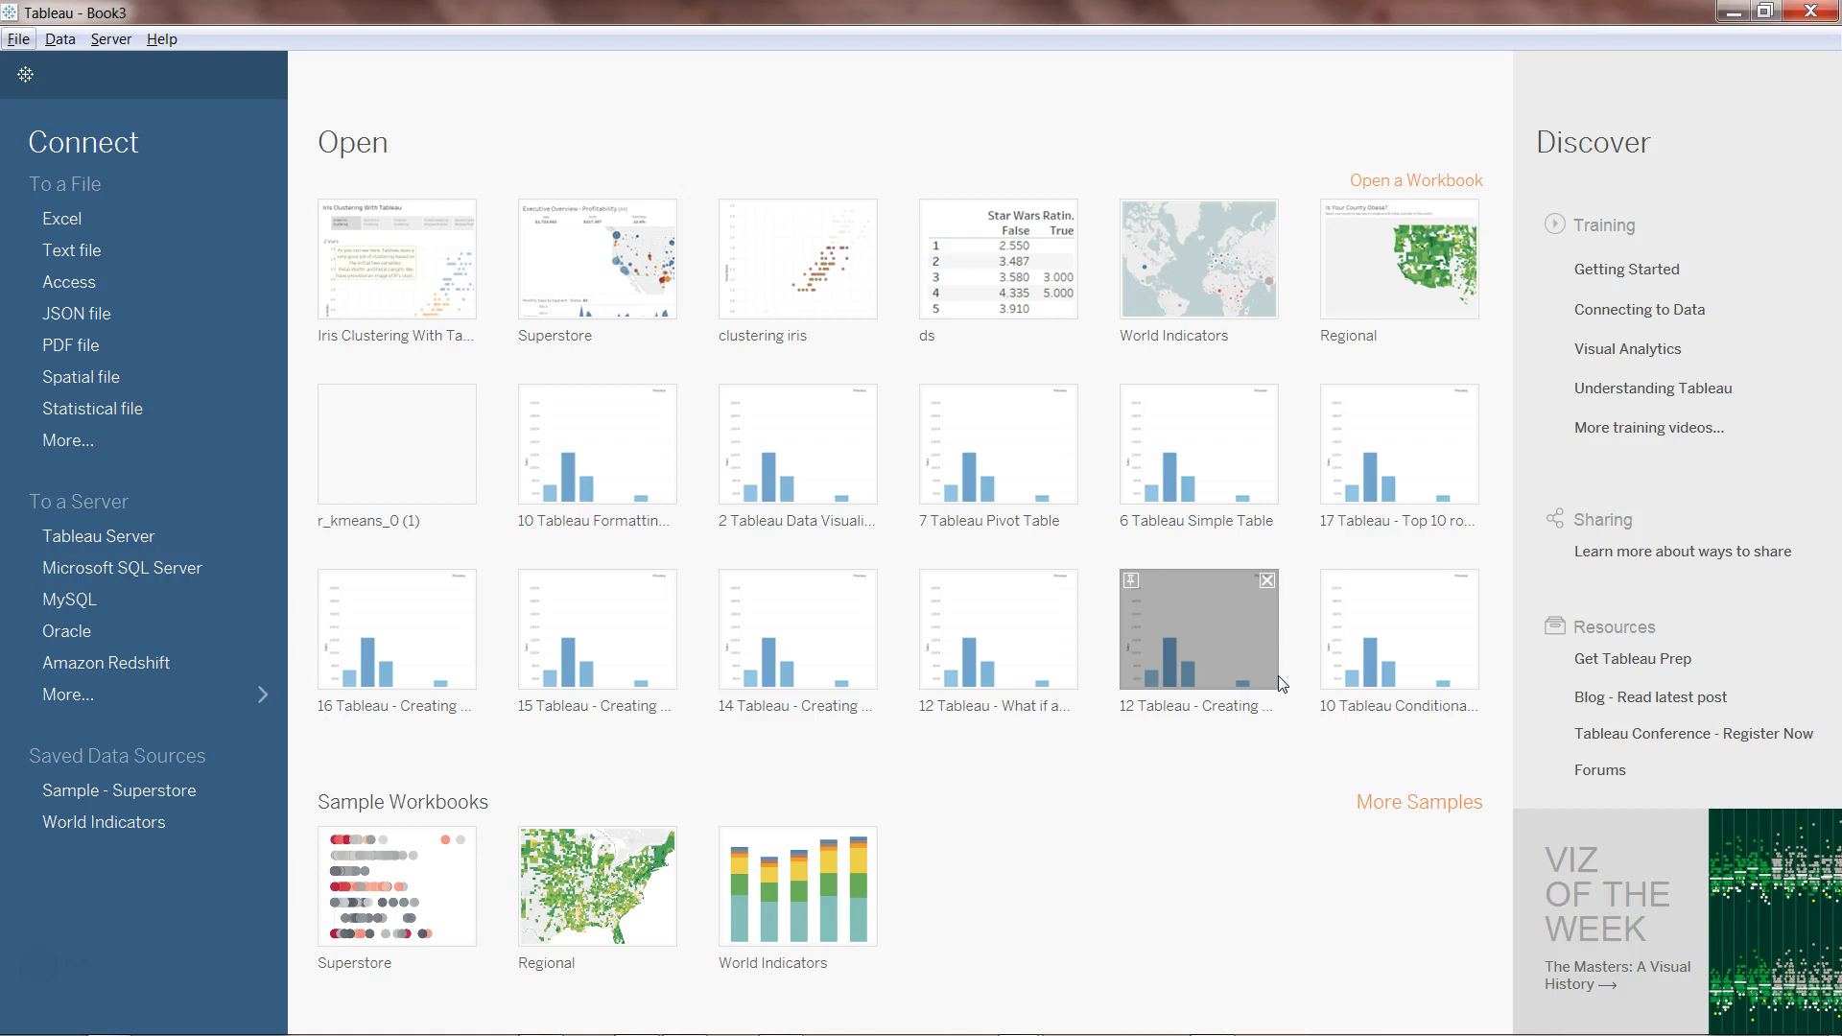
Connect to the titanic Excel workbook on the Desktop and check the Survived column in the data preview
{"action": "left_click", "coordinate": [198, 220]}
{"action": "left_click_drag", "start_coordinate": [1192, 309], "coordinate": [1187, 491]}
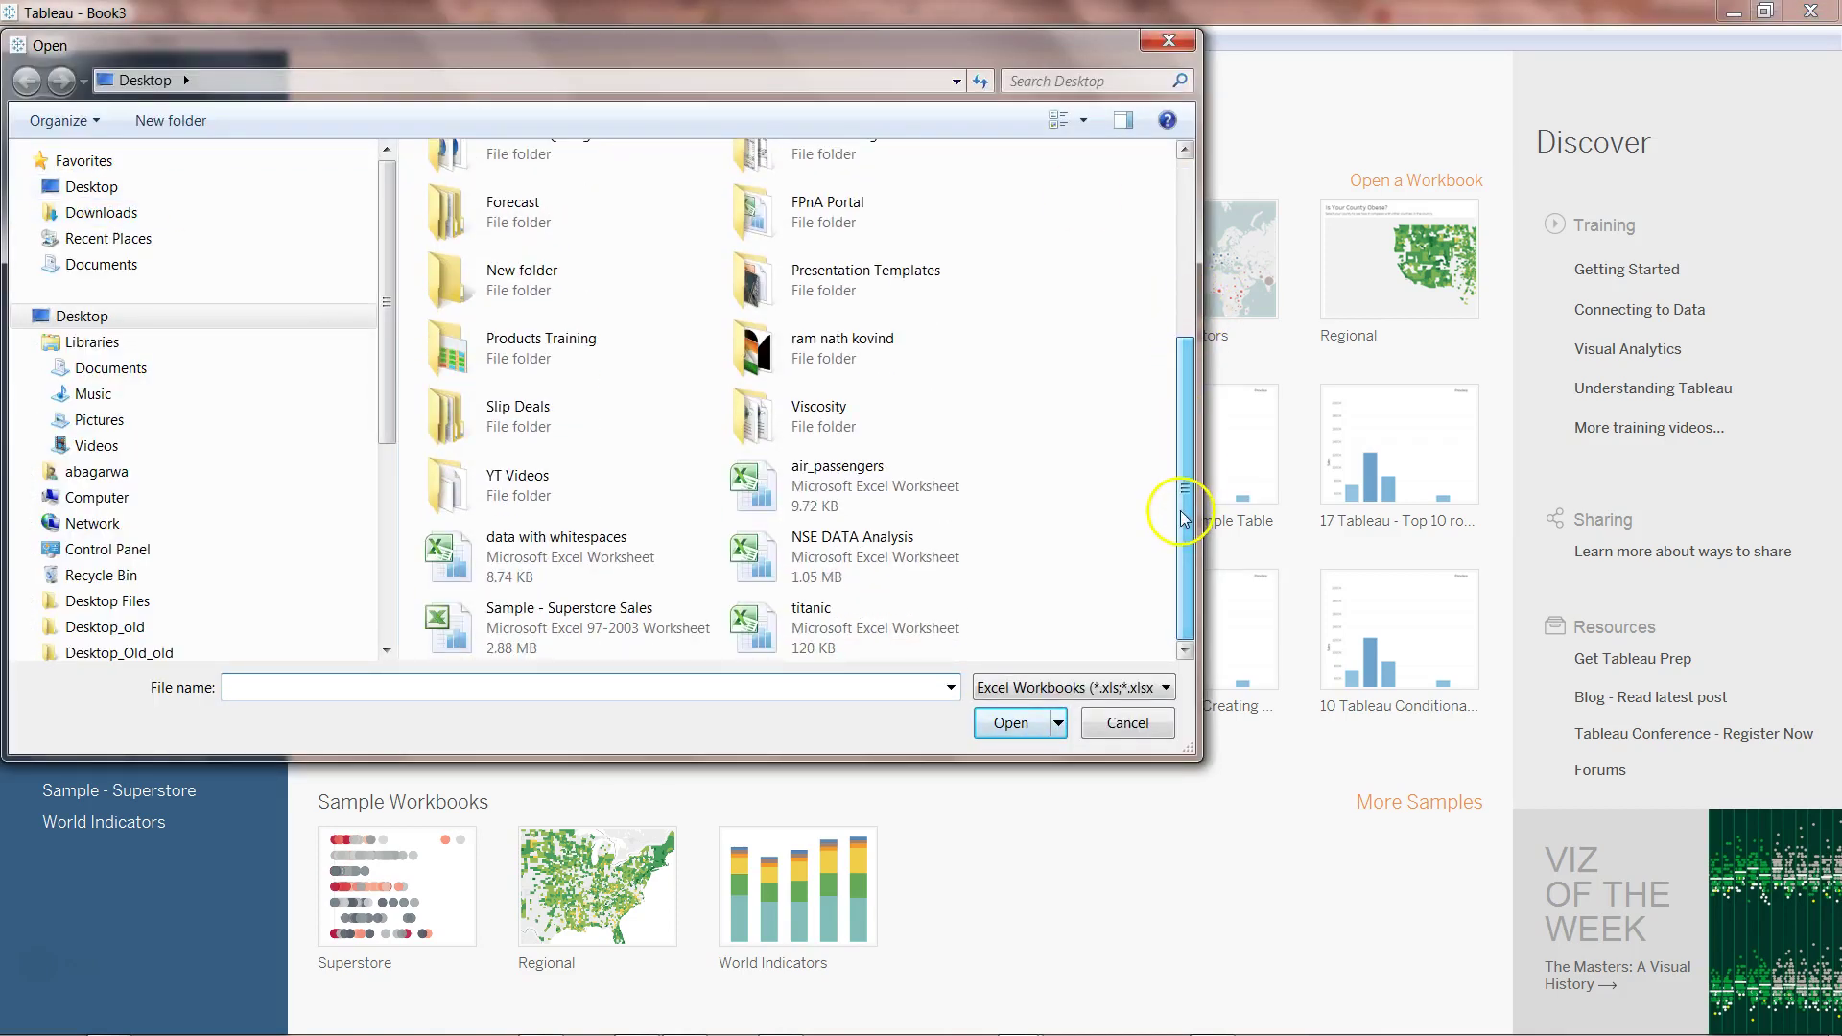
{"action": "double_click", "coordinate": [894, 629]}
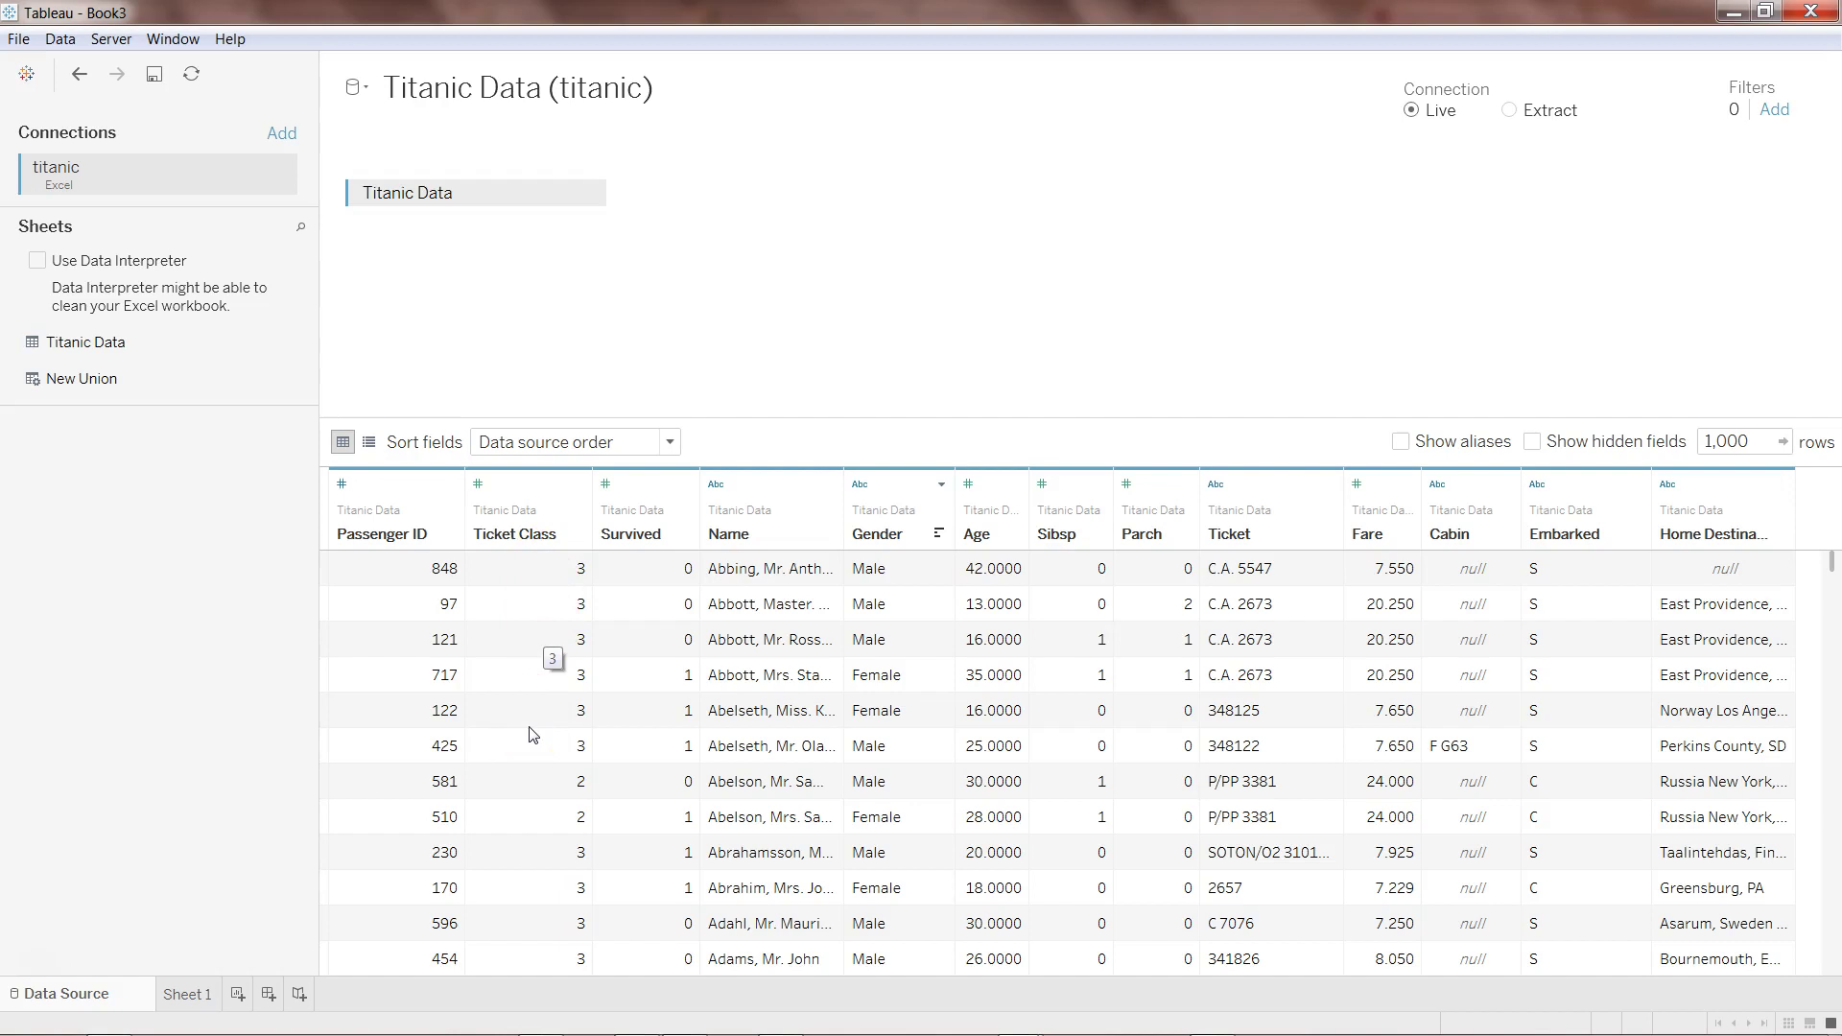
{"action": "left_click", "coordinate": [670, 494]}
{"action": "left_click", "coordinate": [662, 629]}
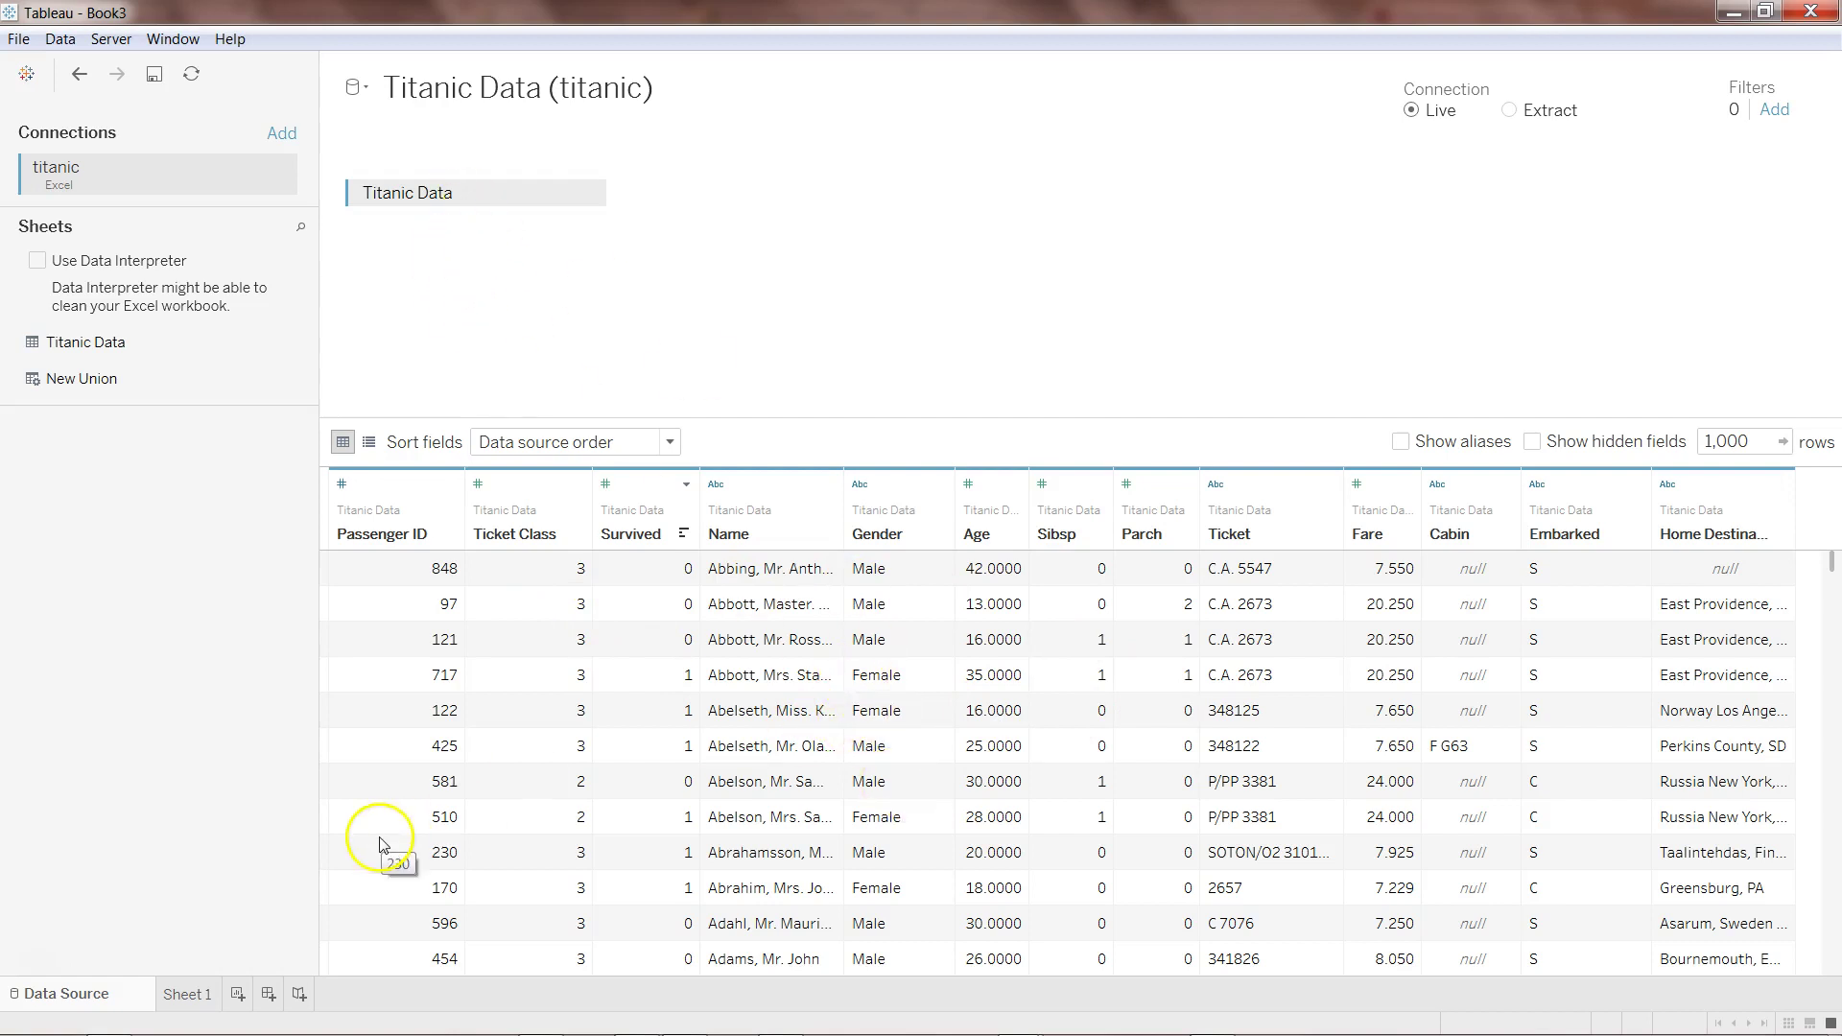
On Sheet 1, plot Age on Columns against Ticket Class on Rows
{"action": "left_click", "coordinate": [188, 998]}
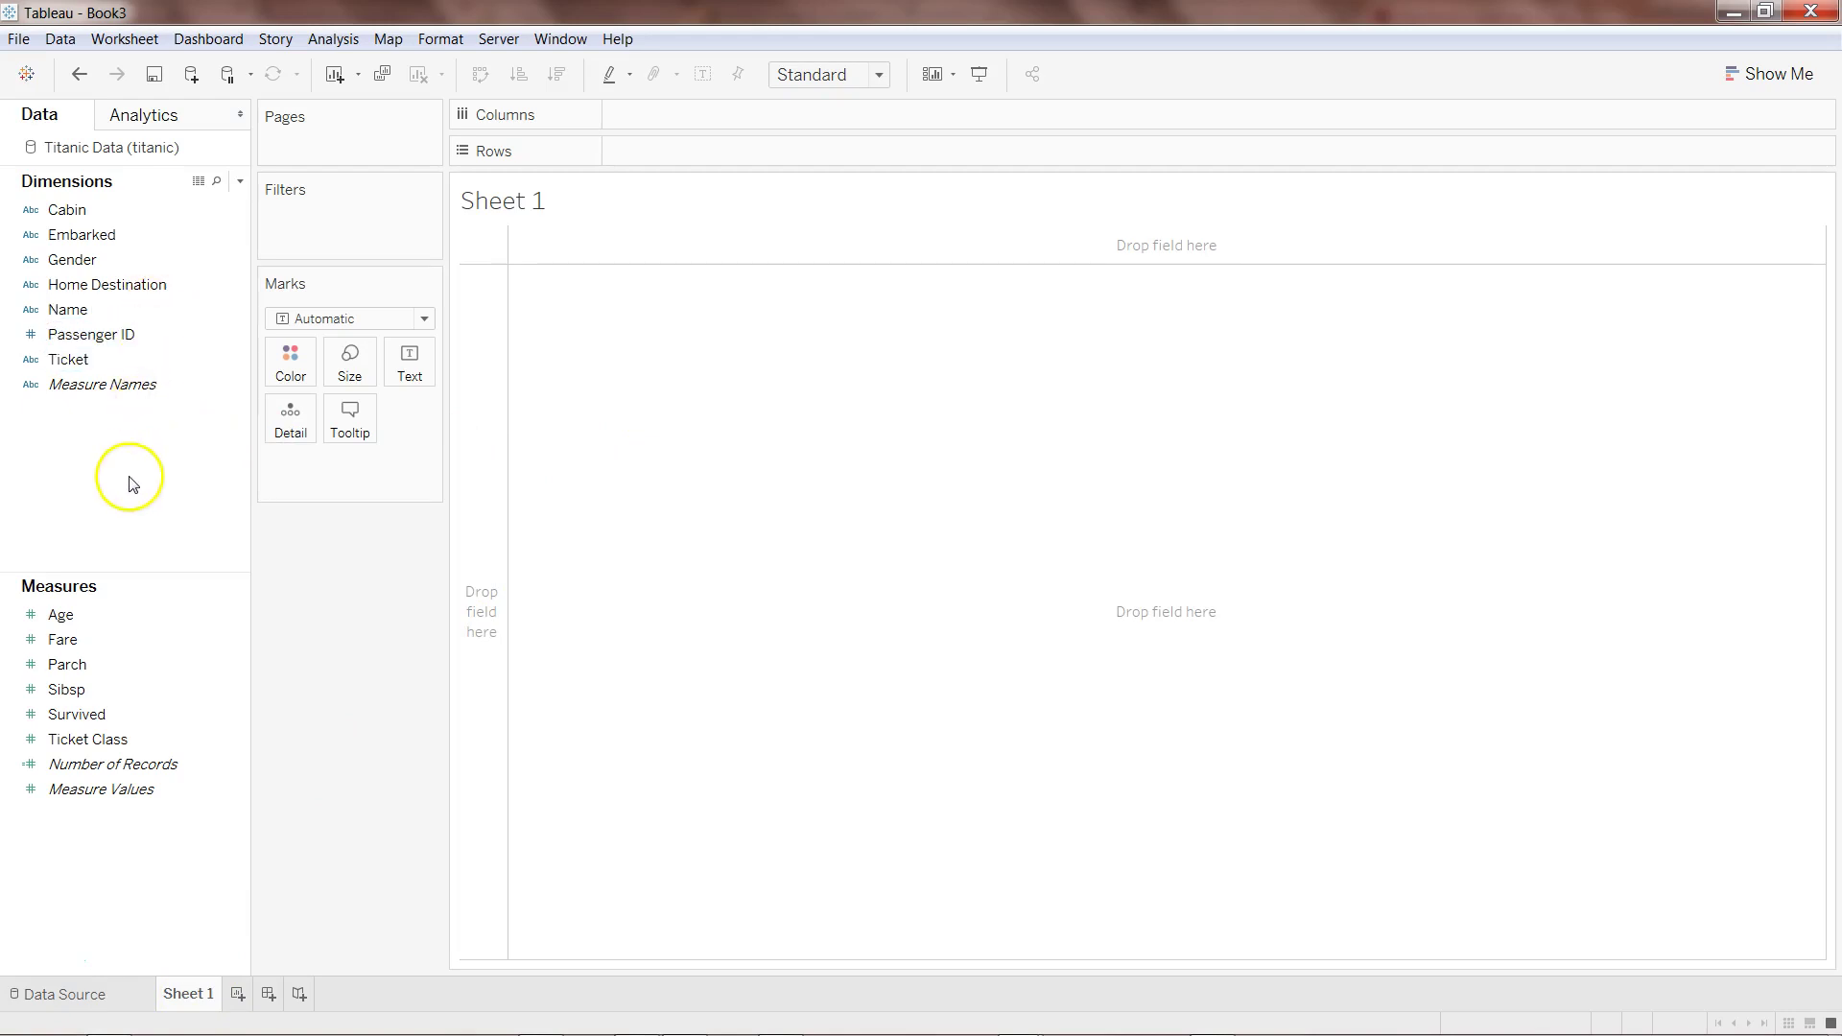
{"action": "left_click", "coordinate": [75, 622]}
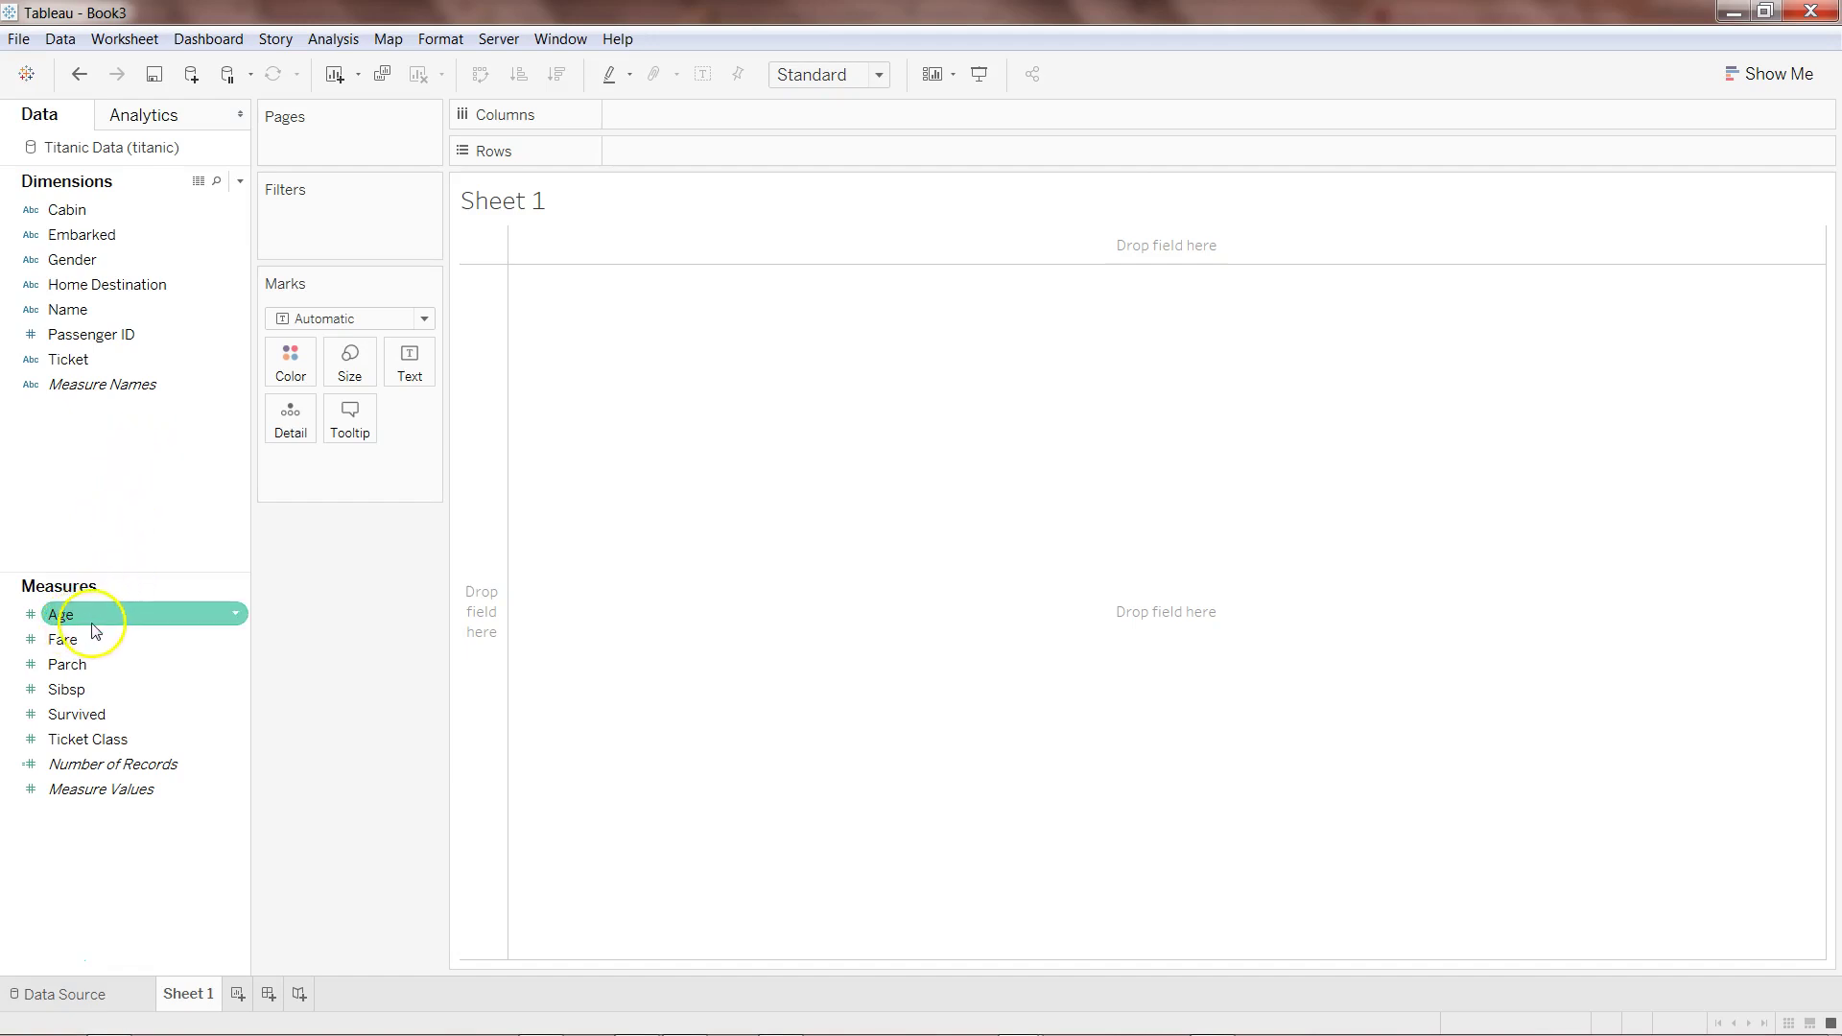
{"action": "left_click", "coordinate": [154, 737]}
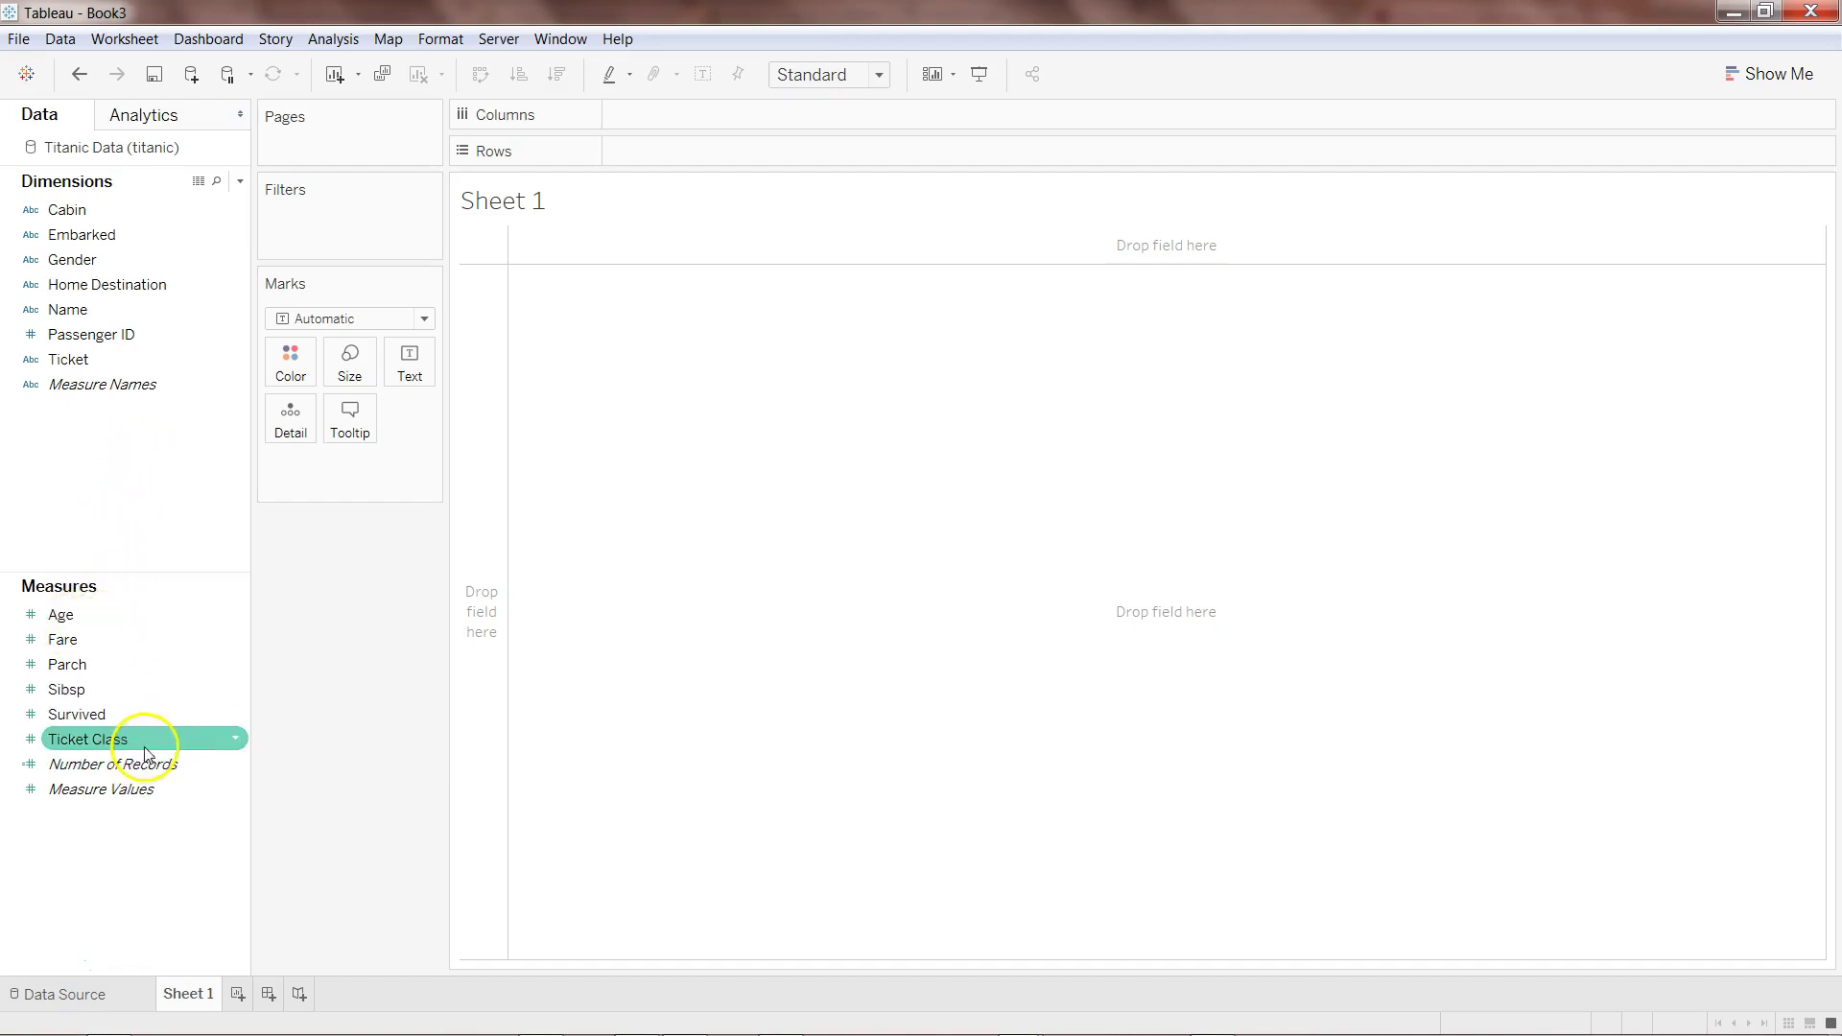
{"action": "left_click", "coordinate": [144, 613]}
{"action": "left_click", "coordinate": [116, 673]}
{"action": "left_click_drag", "start_coordinate": [135, 615], "coordinate": [689, 111]}
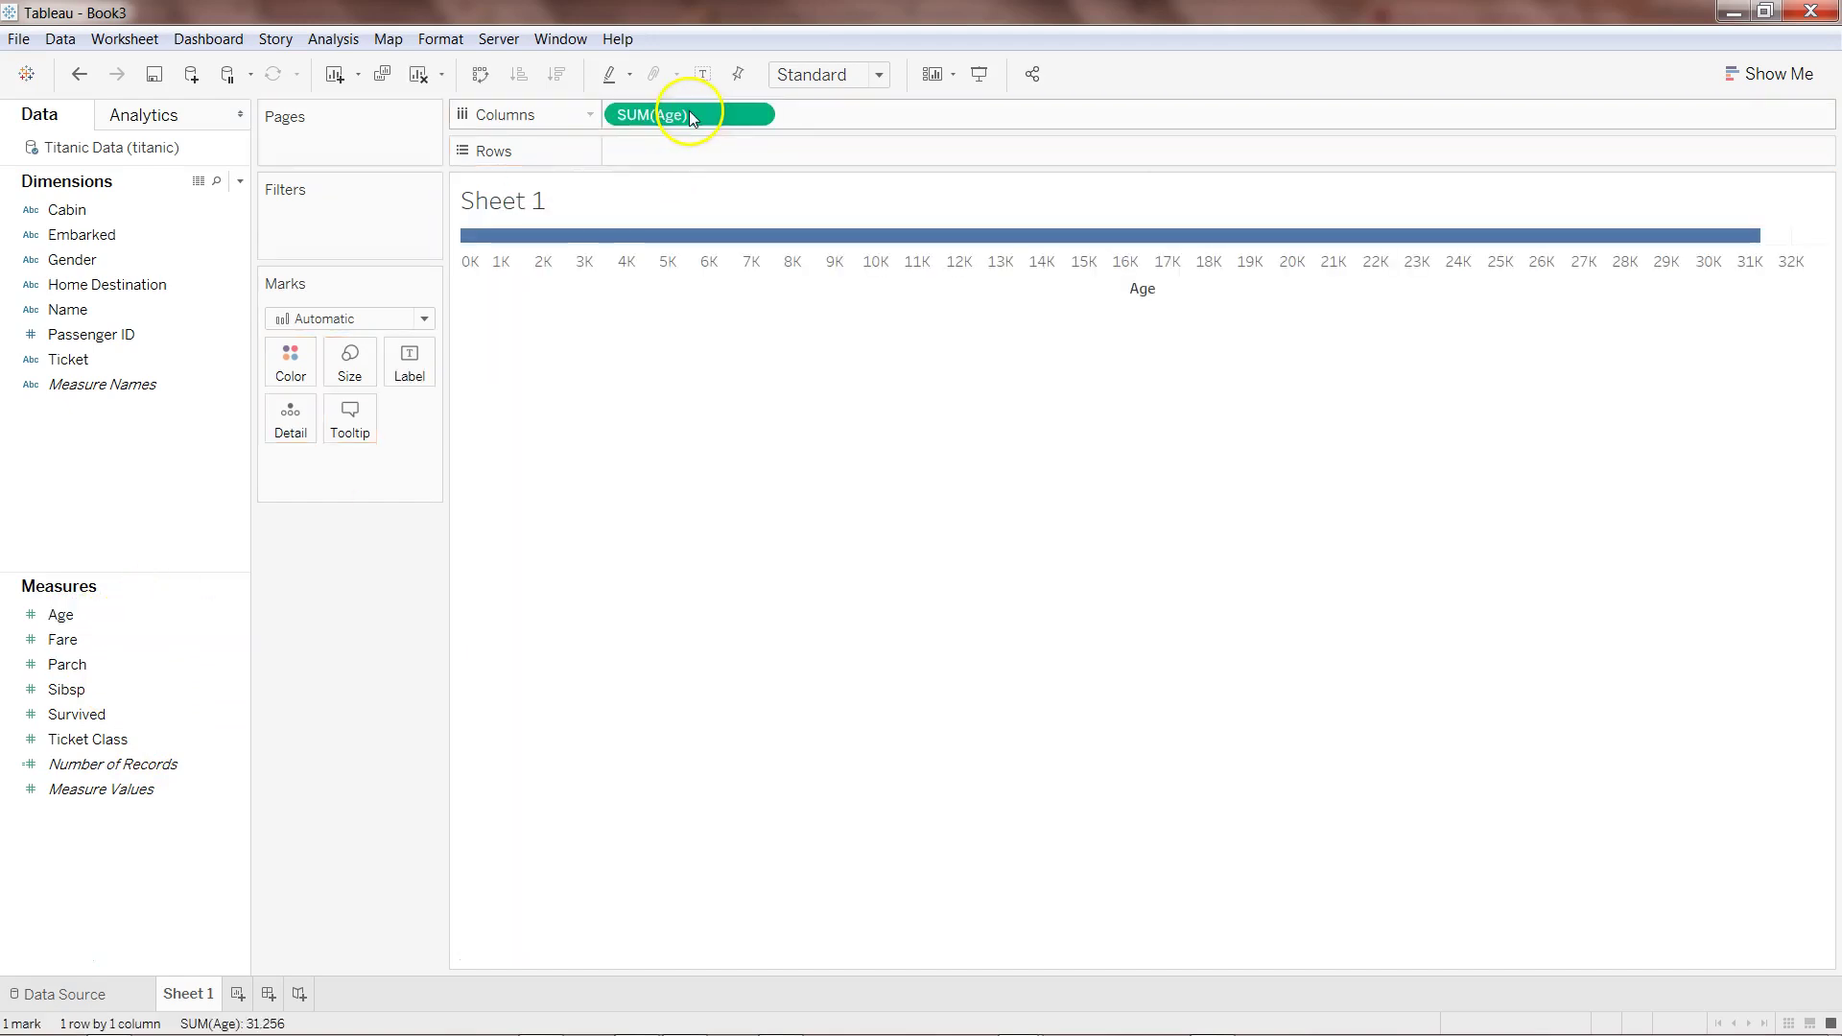
{"action": "left_click_drag", "start_coordinate": [177, 739], "coordinate": [754, 159]}
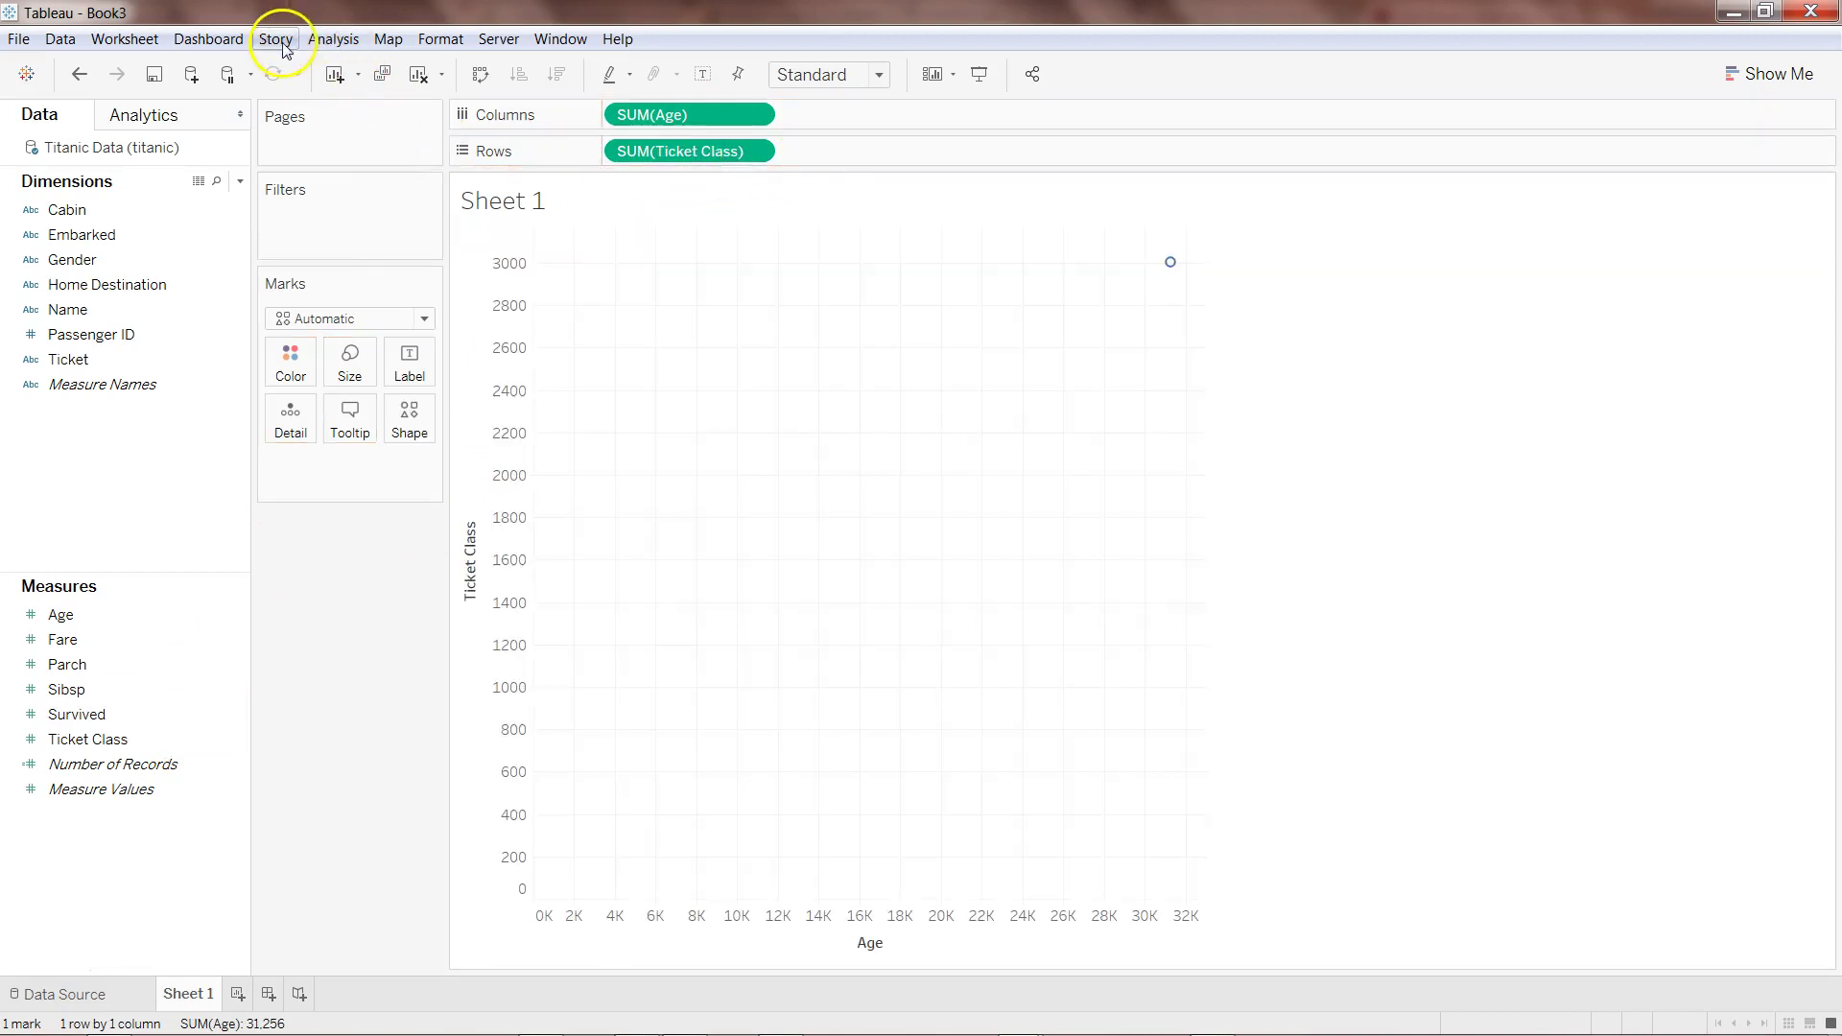
Turn off measure aggregation so every passenger record is plotted as its own mark
{"action": "left_click", "coordinate": [328, 37]}
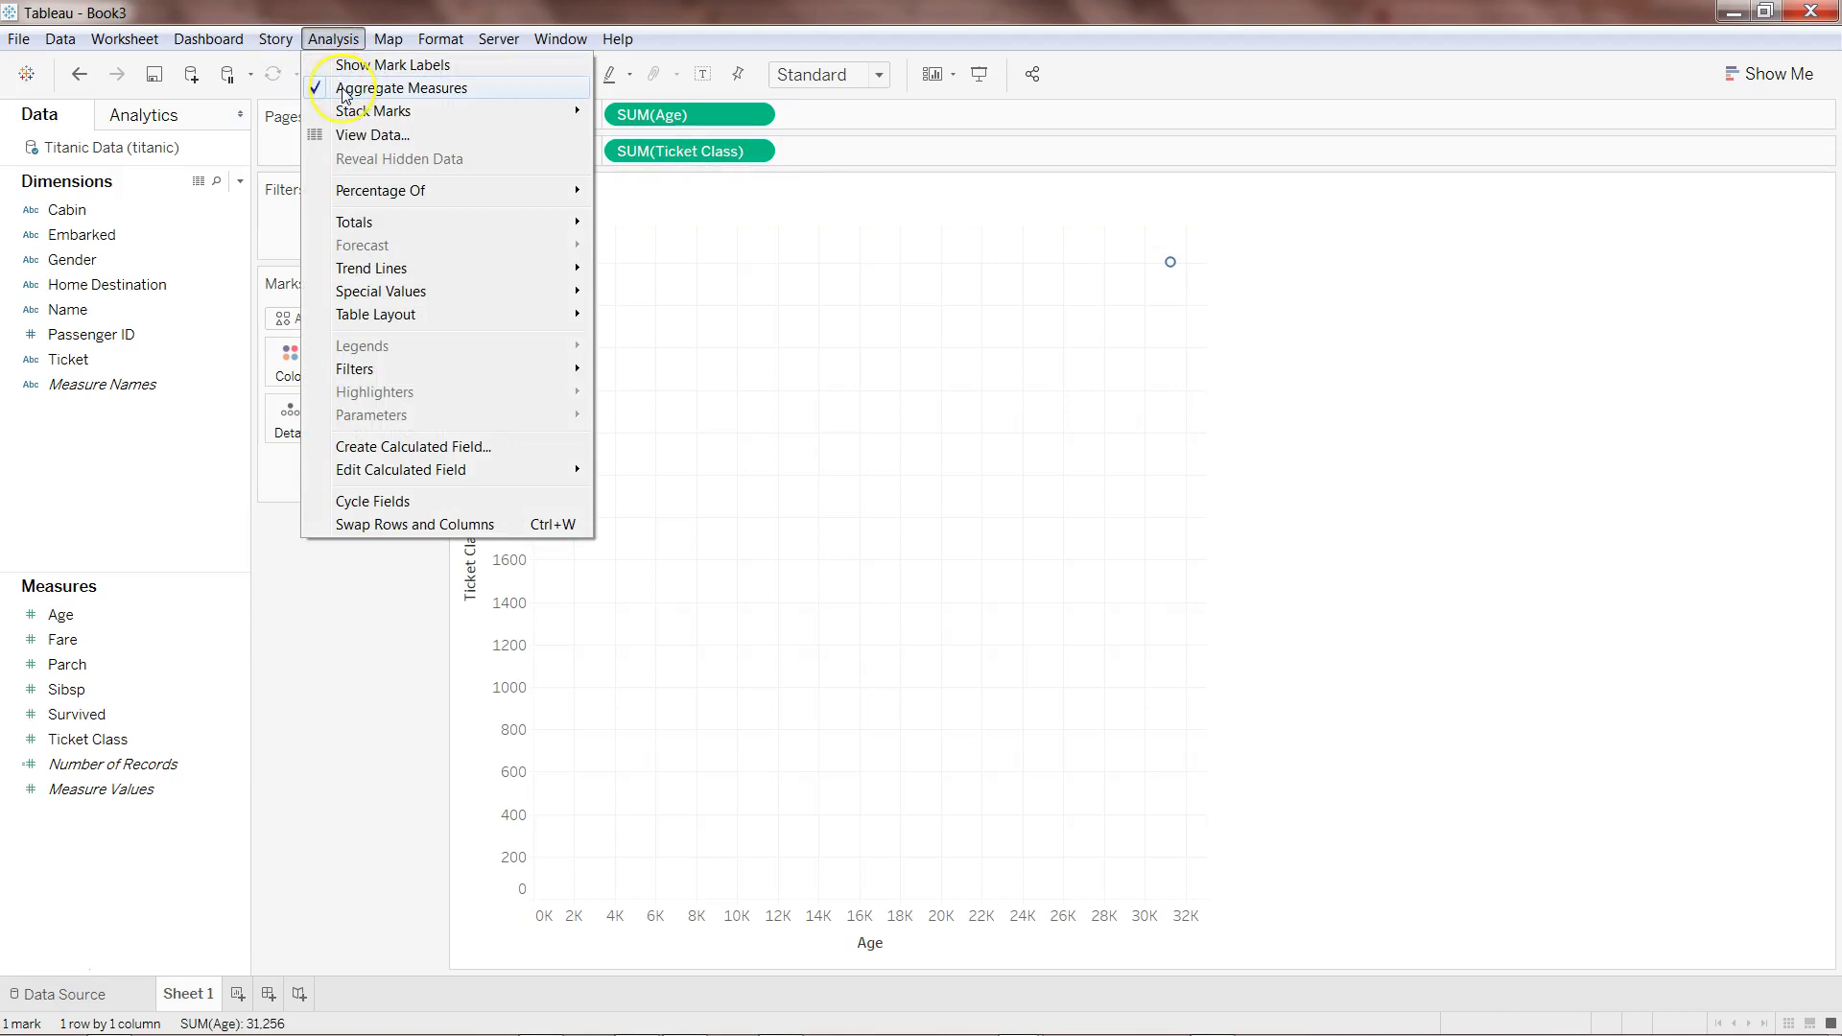
{"action": "left_click", "coordinate": [341, 88]}
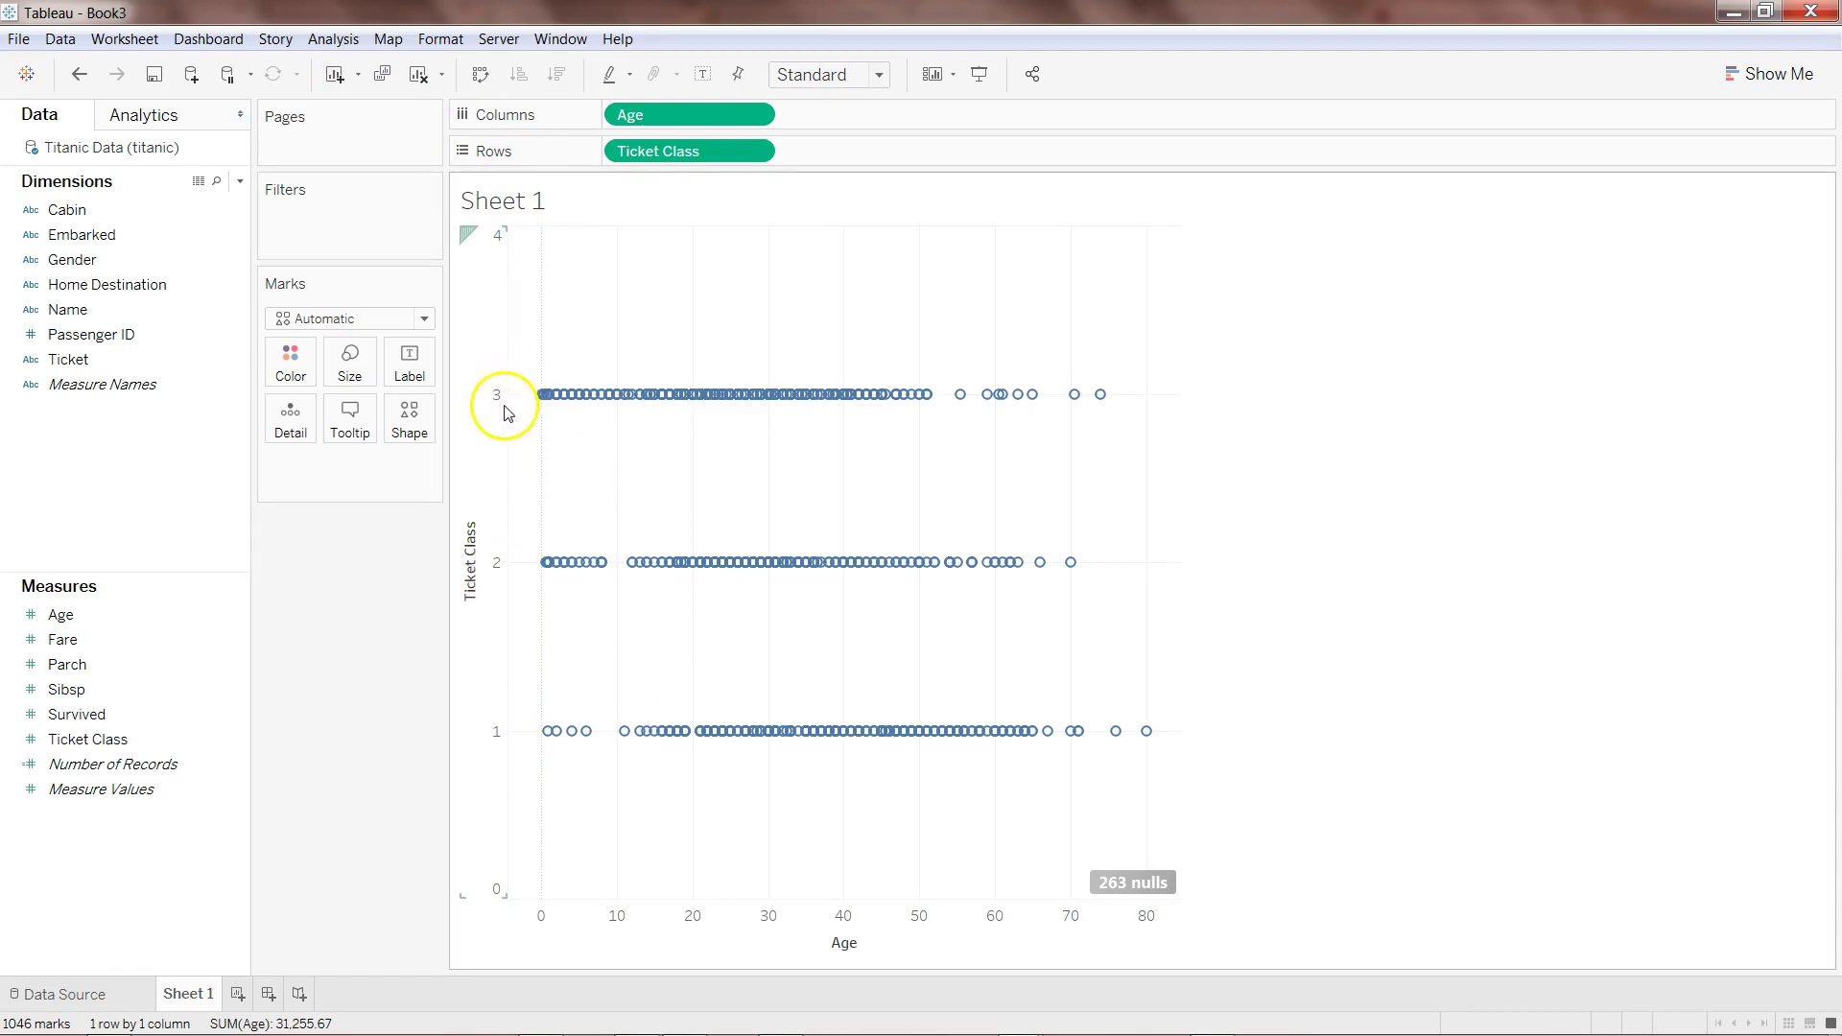
{"action": "mouse_move", "coordinate": [572, 742]}
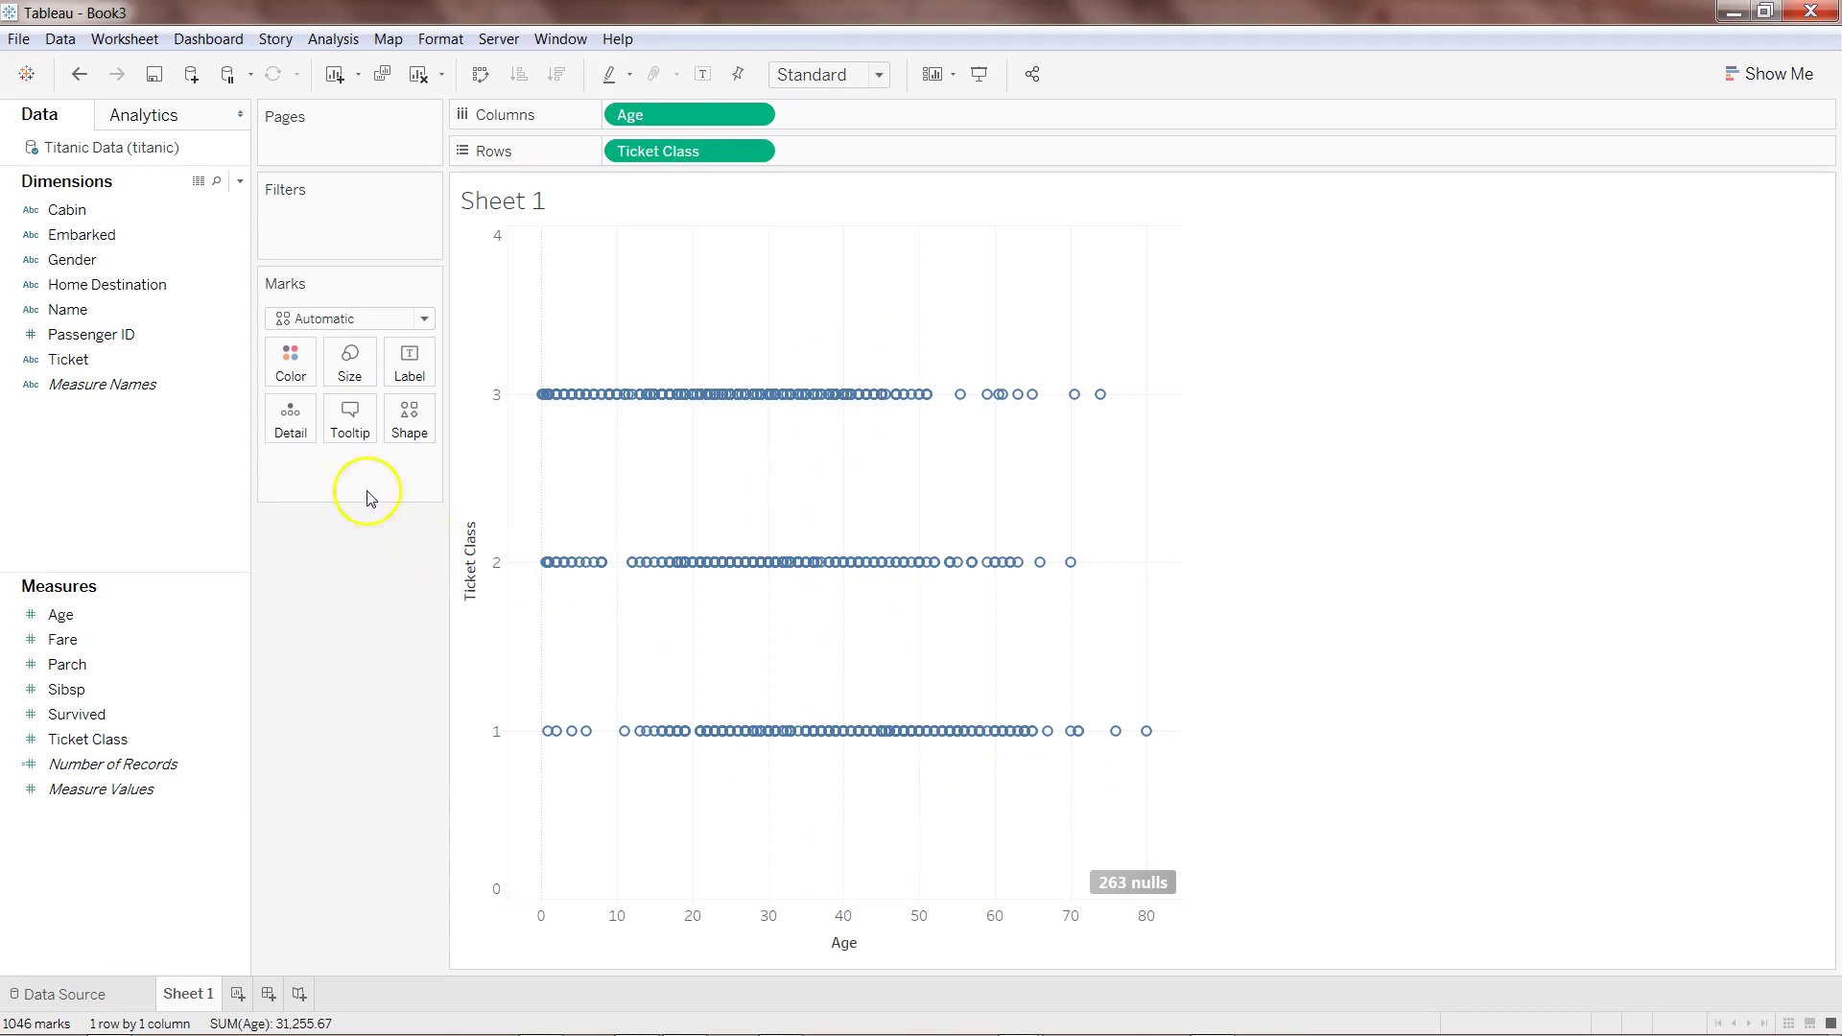
Add clustering by Age and Ticket Class to the scatter plot and set the number of clusters to 2
{"action": "left_click", "coordinate": [189, 128]}
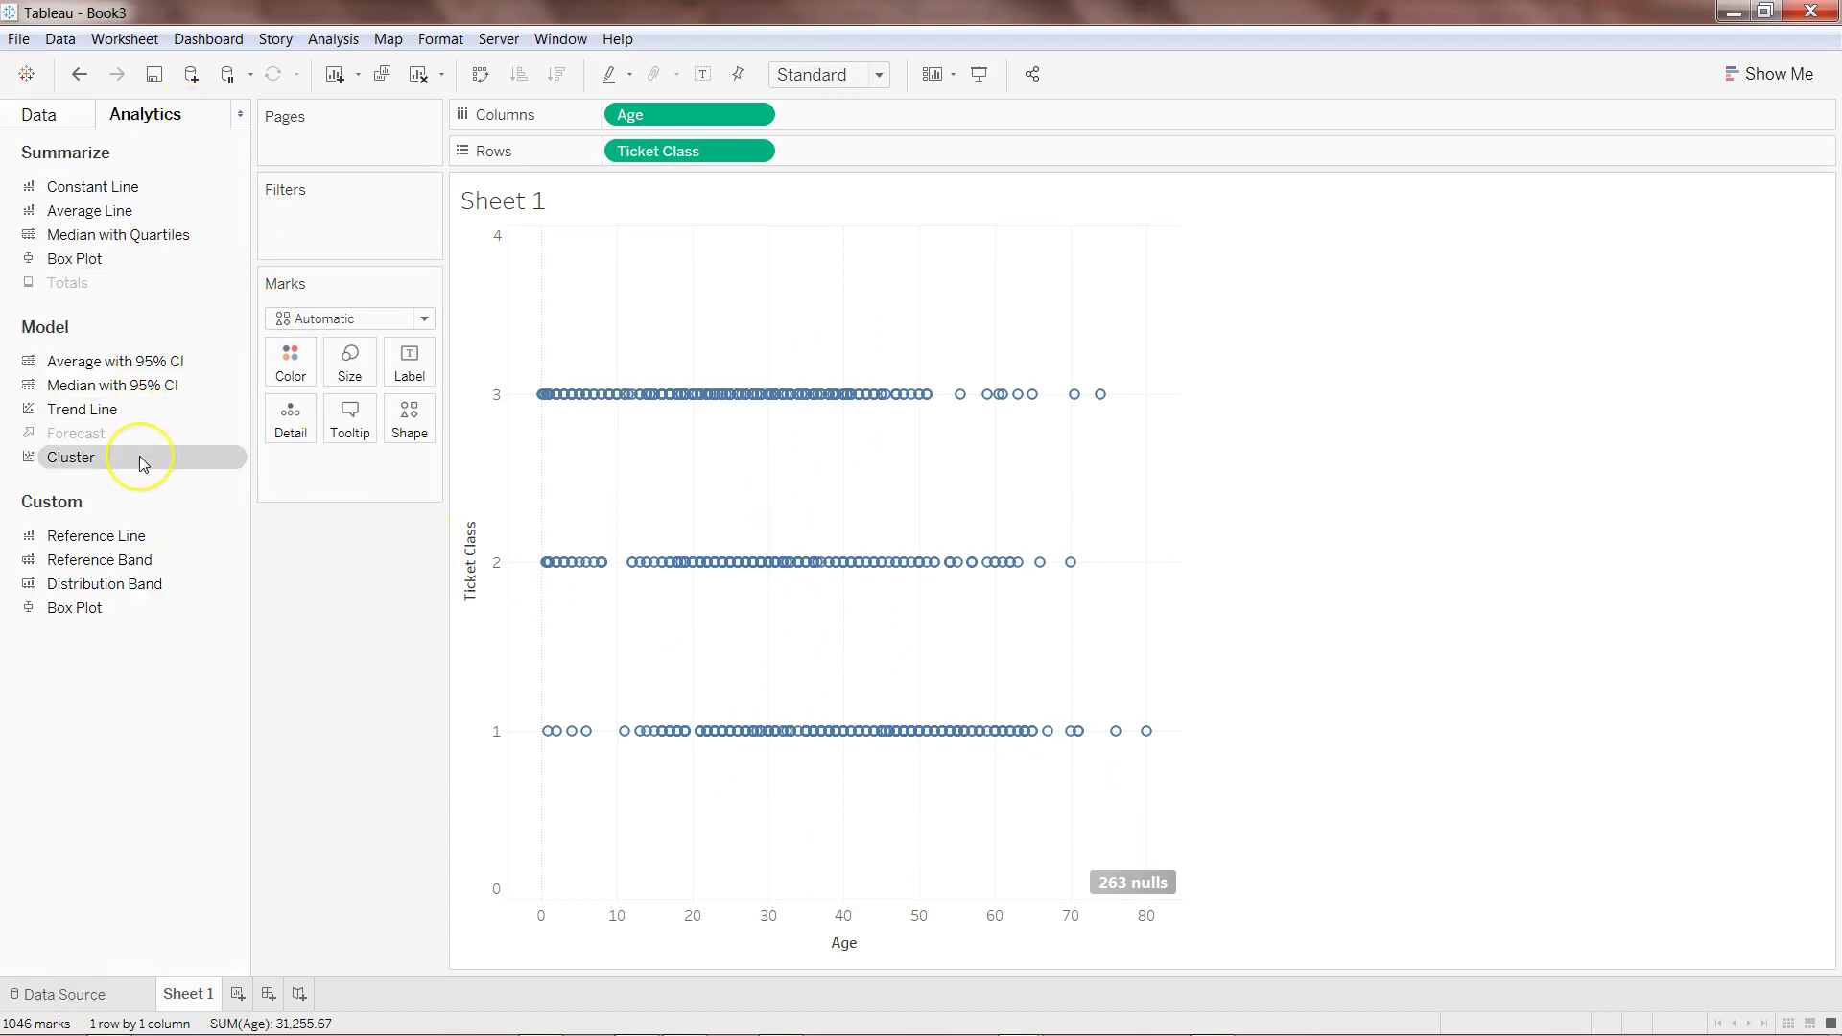
{"action": "left_click_drag", "start_coordinate": [140, 457], "coordinate": [639, 261]}
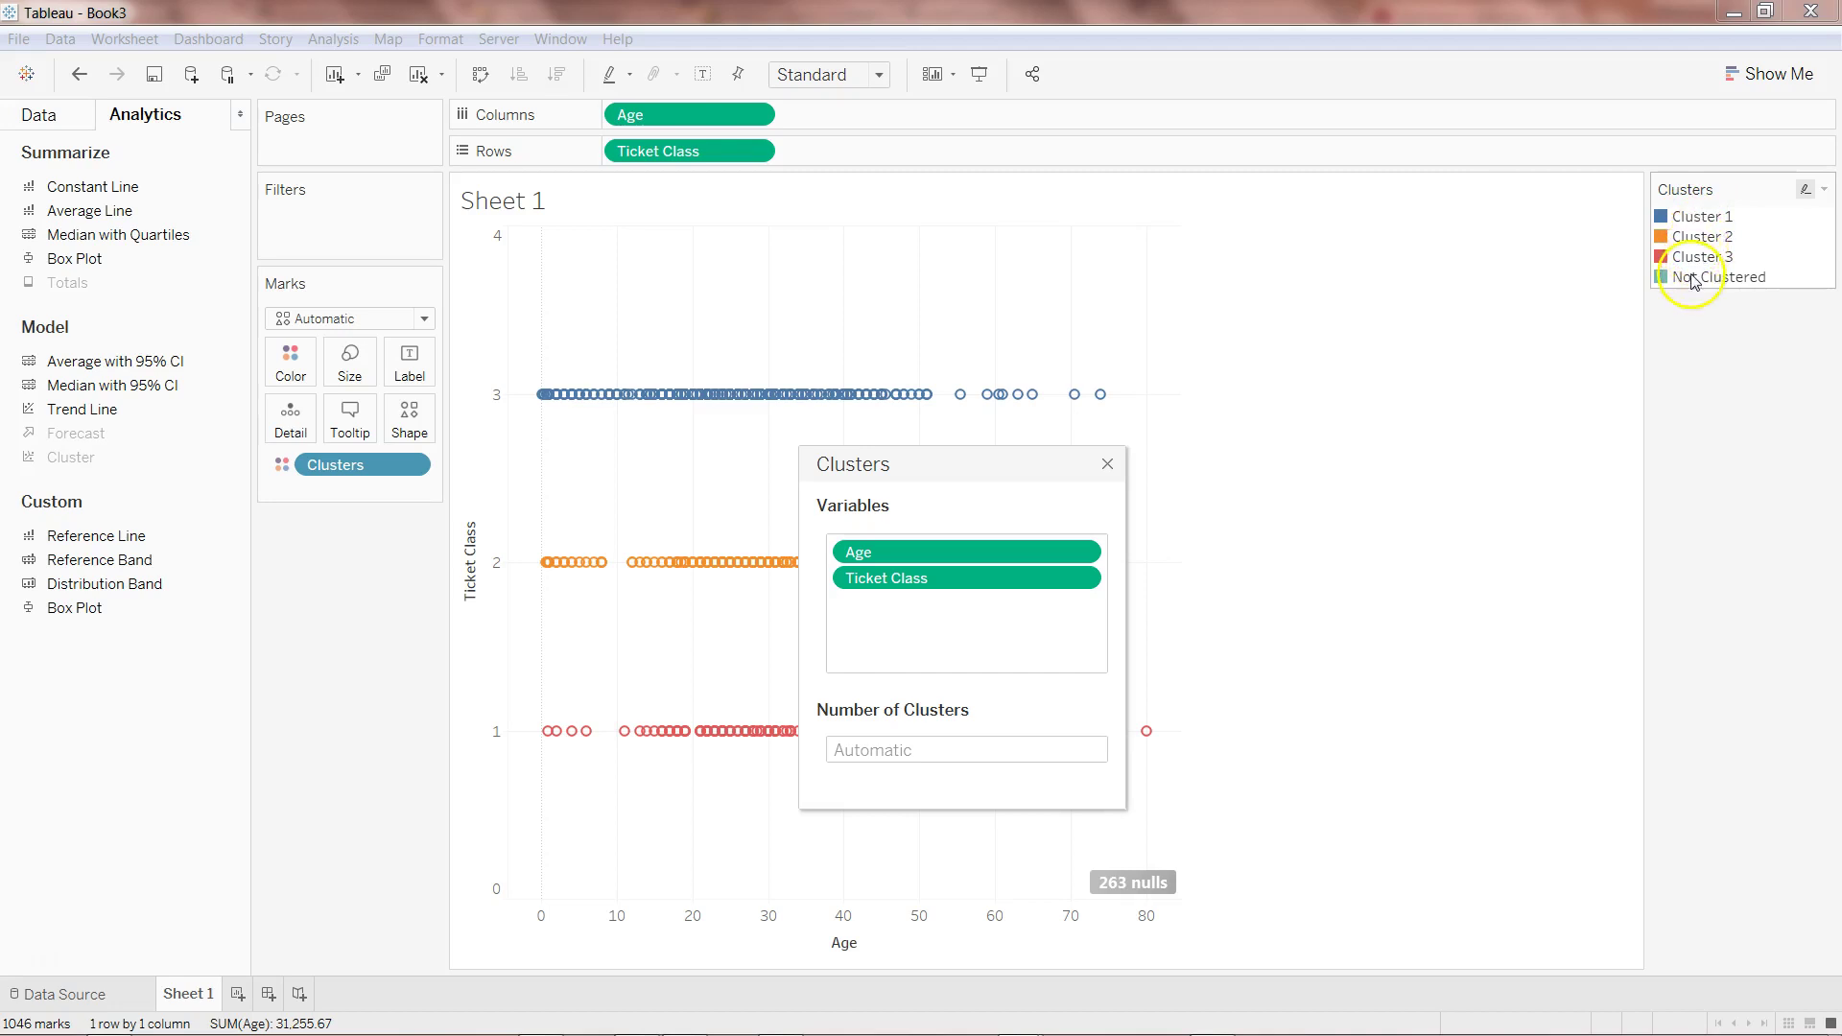
{"action": "left_click", "coordinate": [912, 751]}
{"action": "type", "text": "2"}
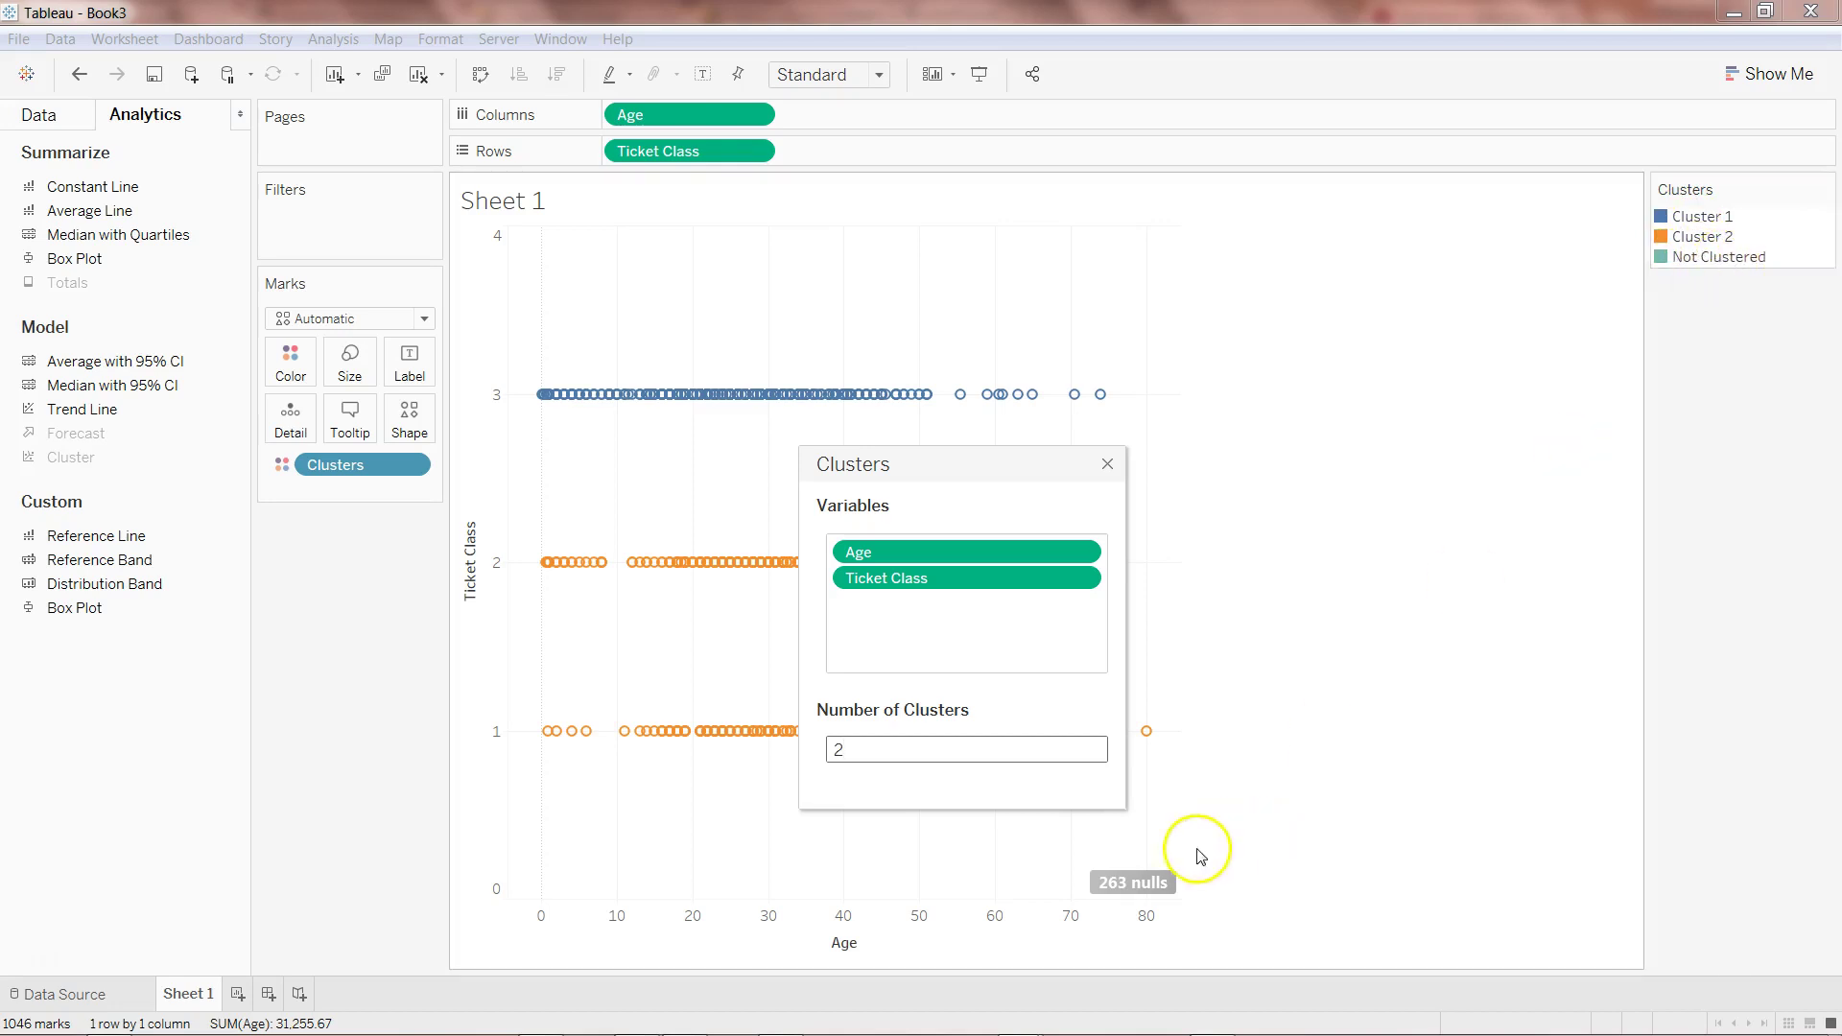
{"action": "left_click", "coordinate": [1108, 467]}
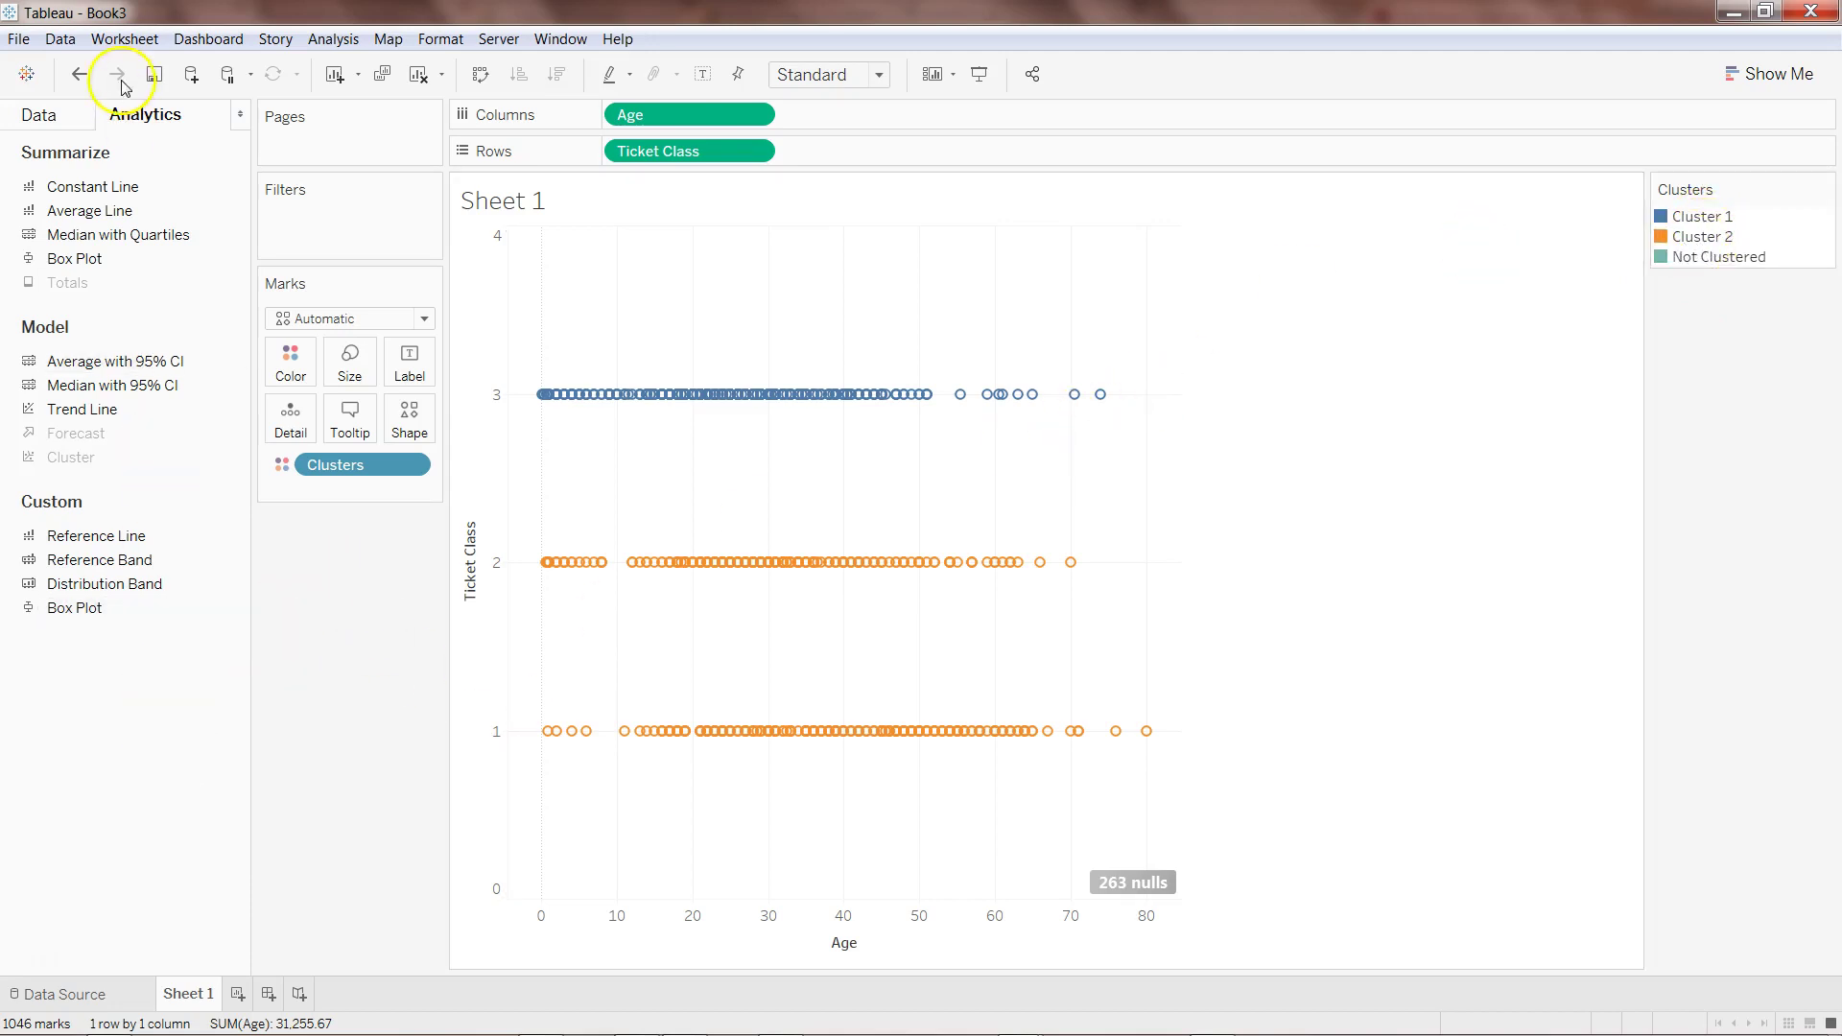
Add the Survived measure to the marks as a detail
{"action": "left_click", "coordinate": [43, 115]}
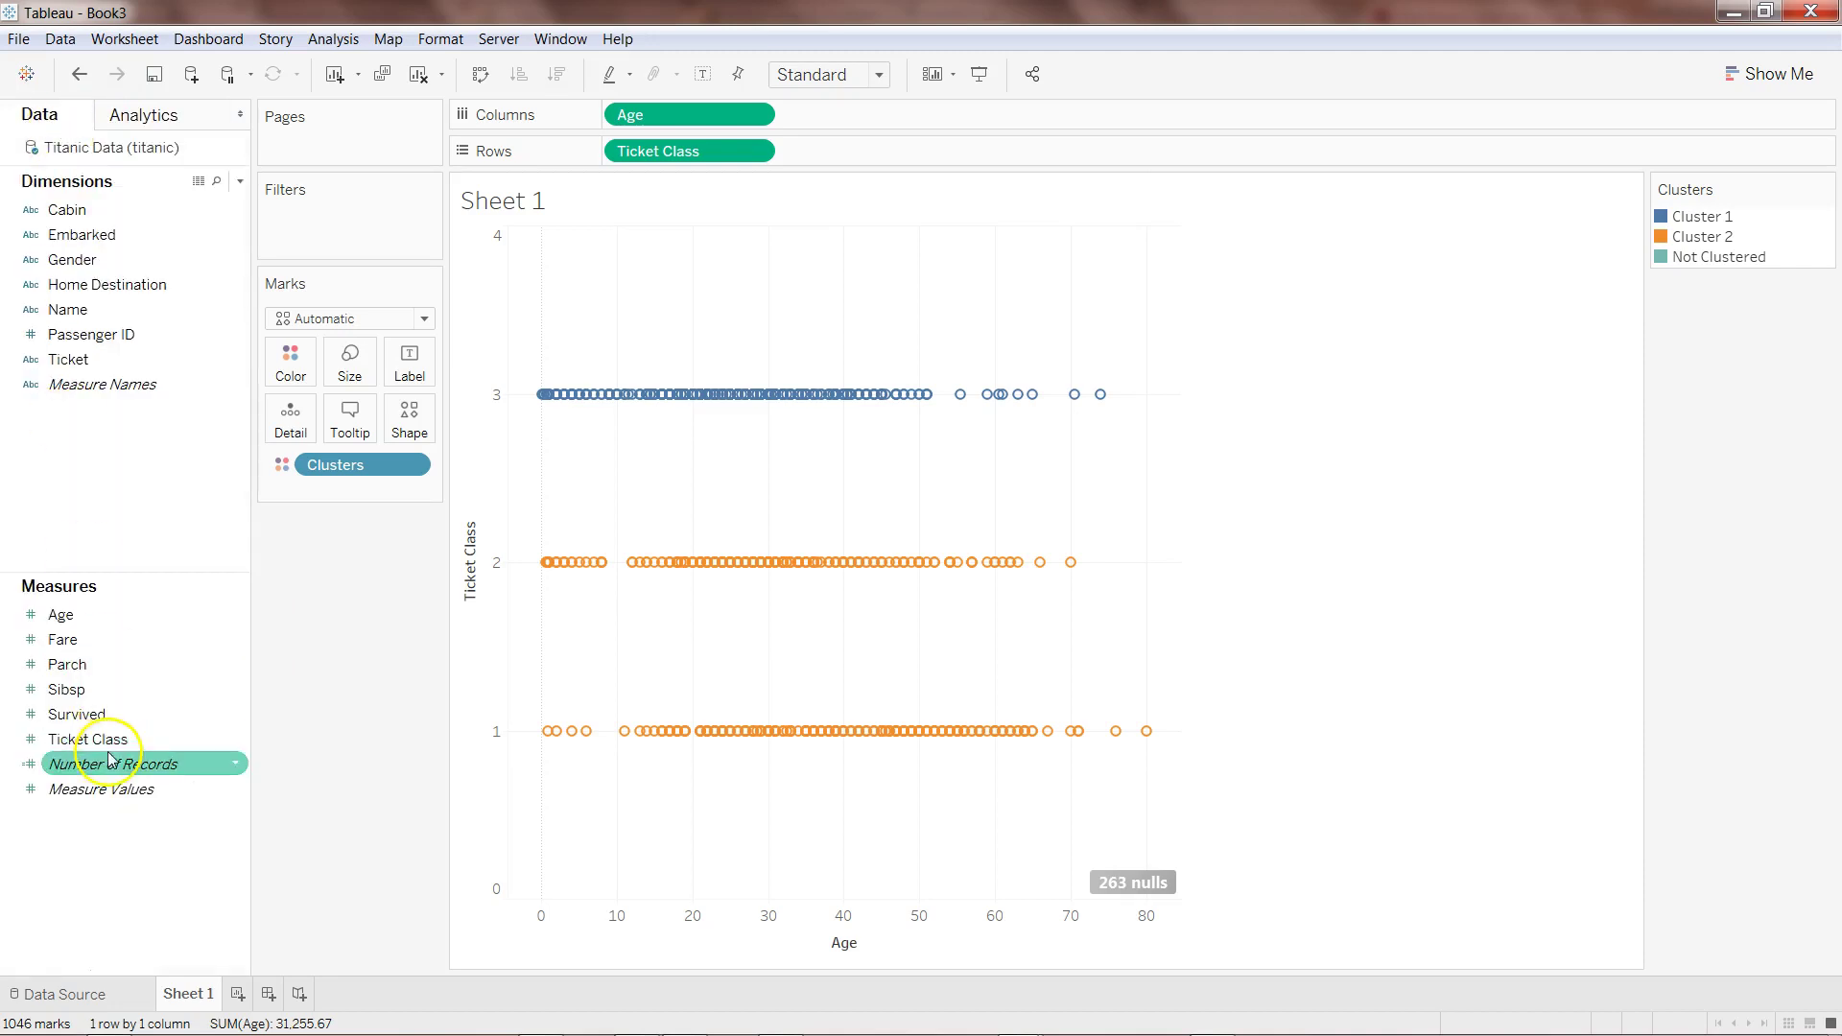
{"action": "left_click_drag", "start_coordinate": [110, 717], "coordinate": [297, 427]}
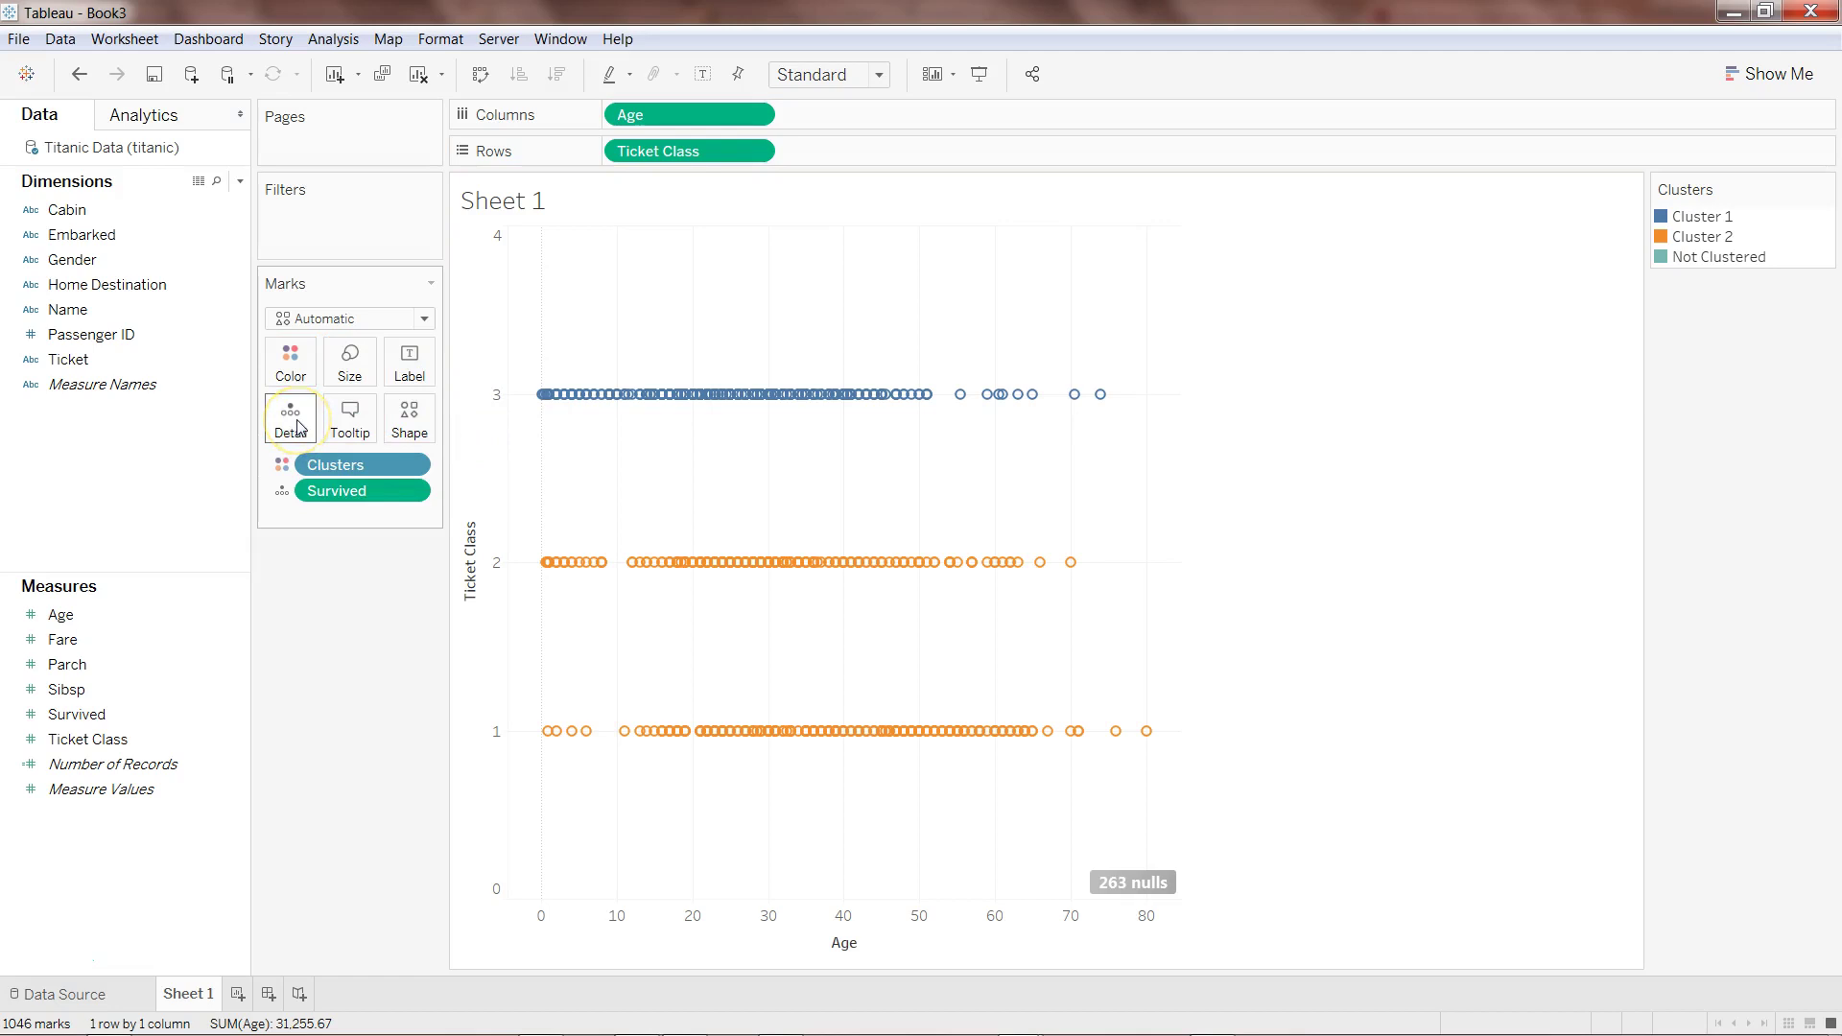
{"action": "mouse_move", "coordinate": [719, 567]}
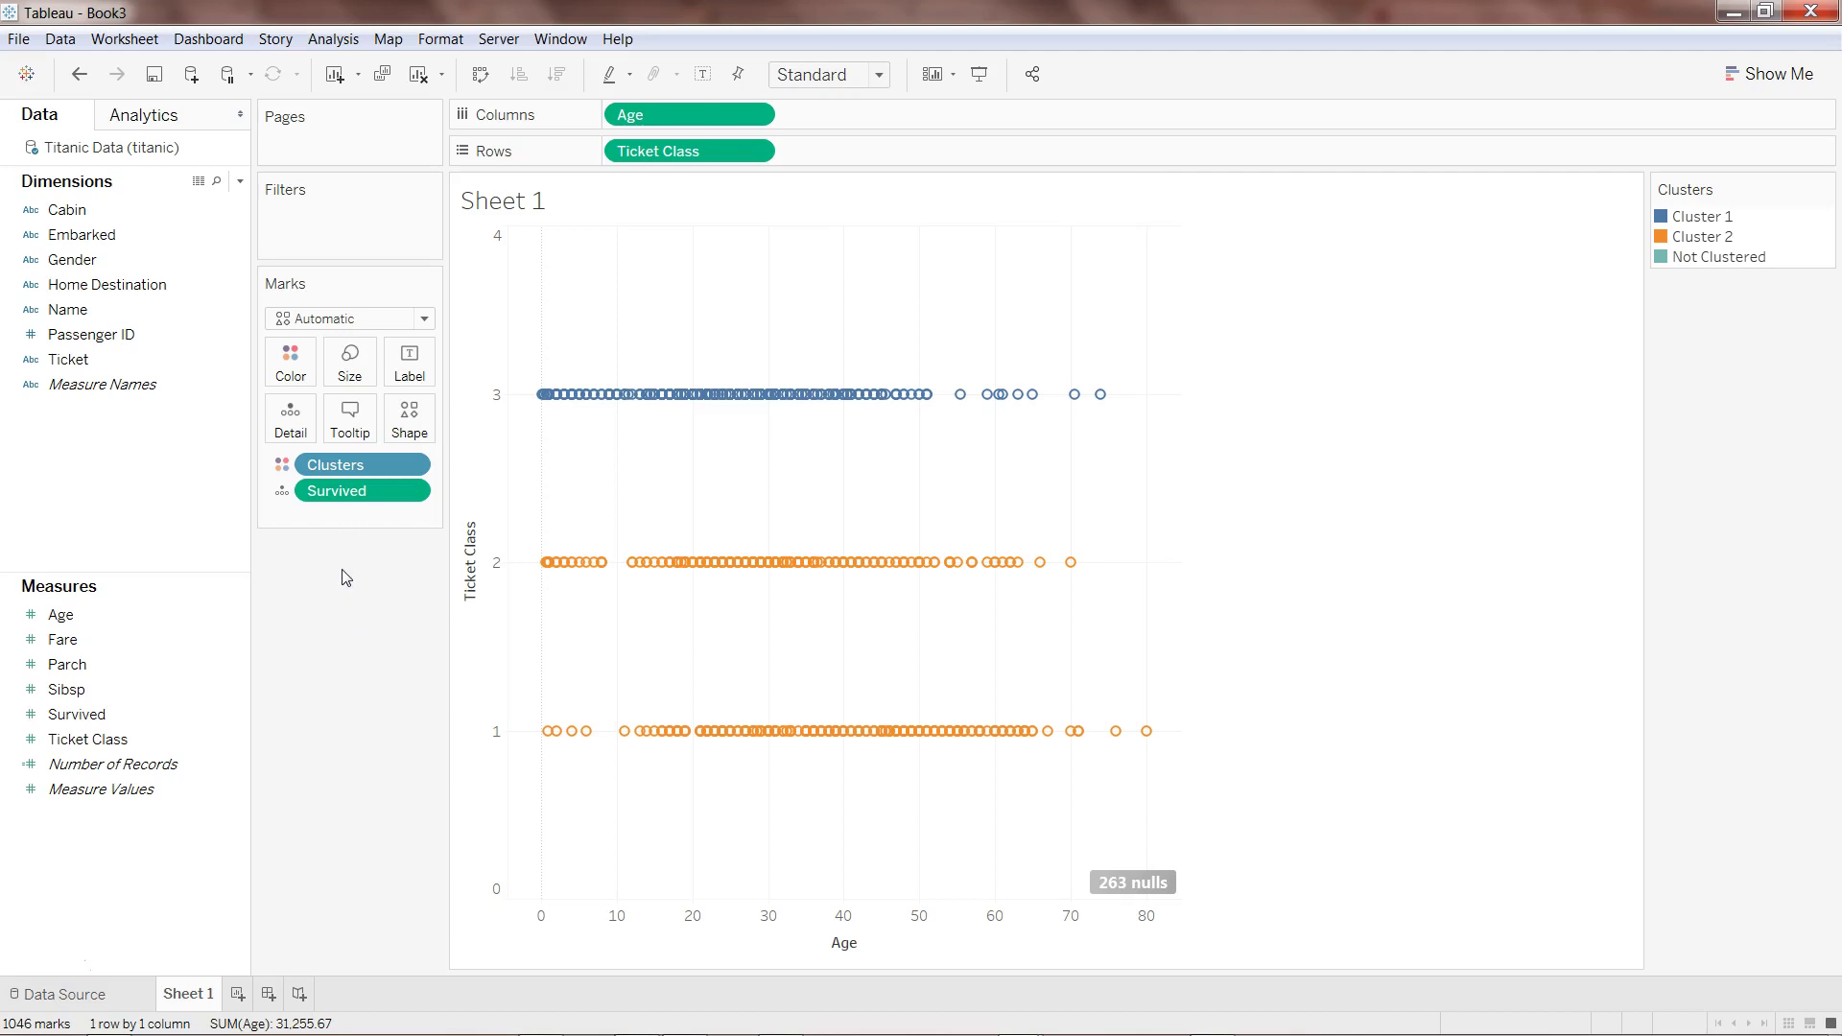
Copy Sheet 1 and paste it into the workbook as a second worksheet
{"action": "right_click", "coordinate": [197, 1004]}
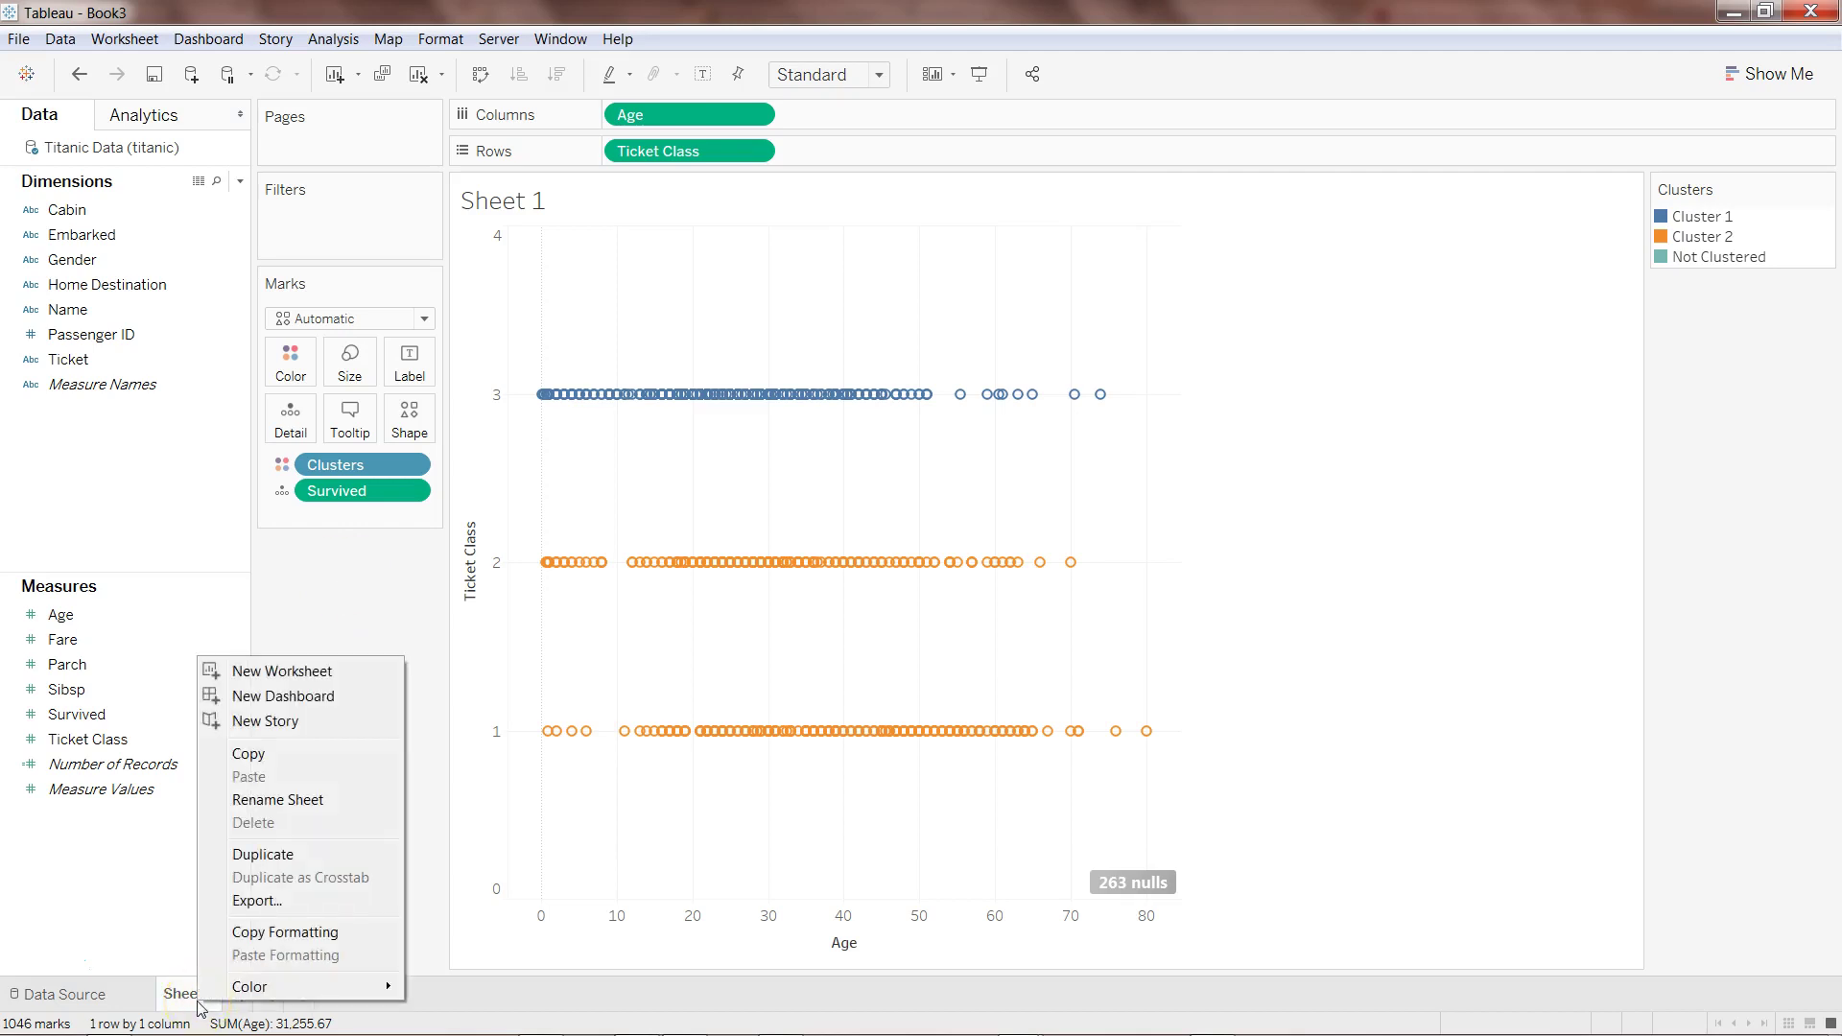
{"action": "left_click", "coordinate": [288, 753]}
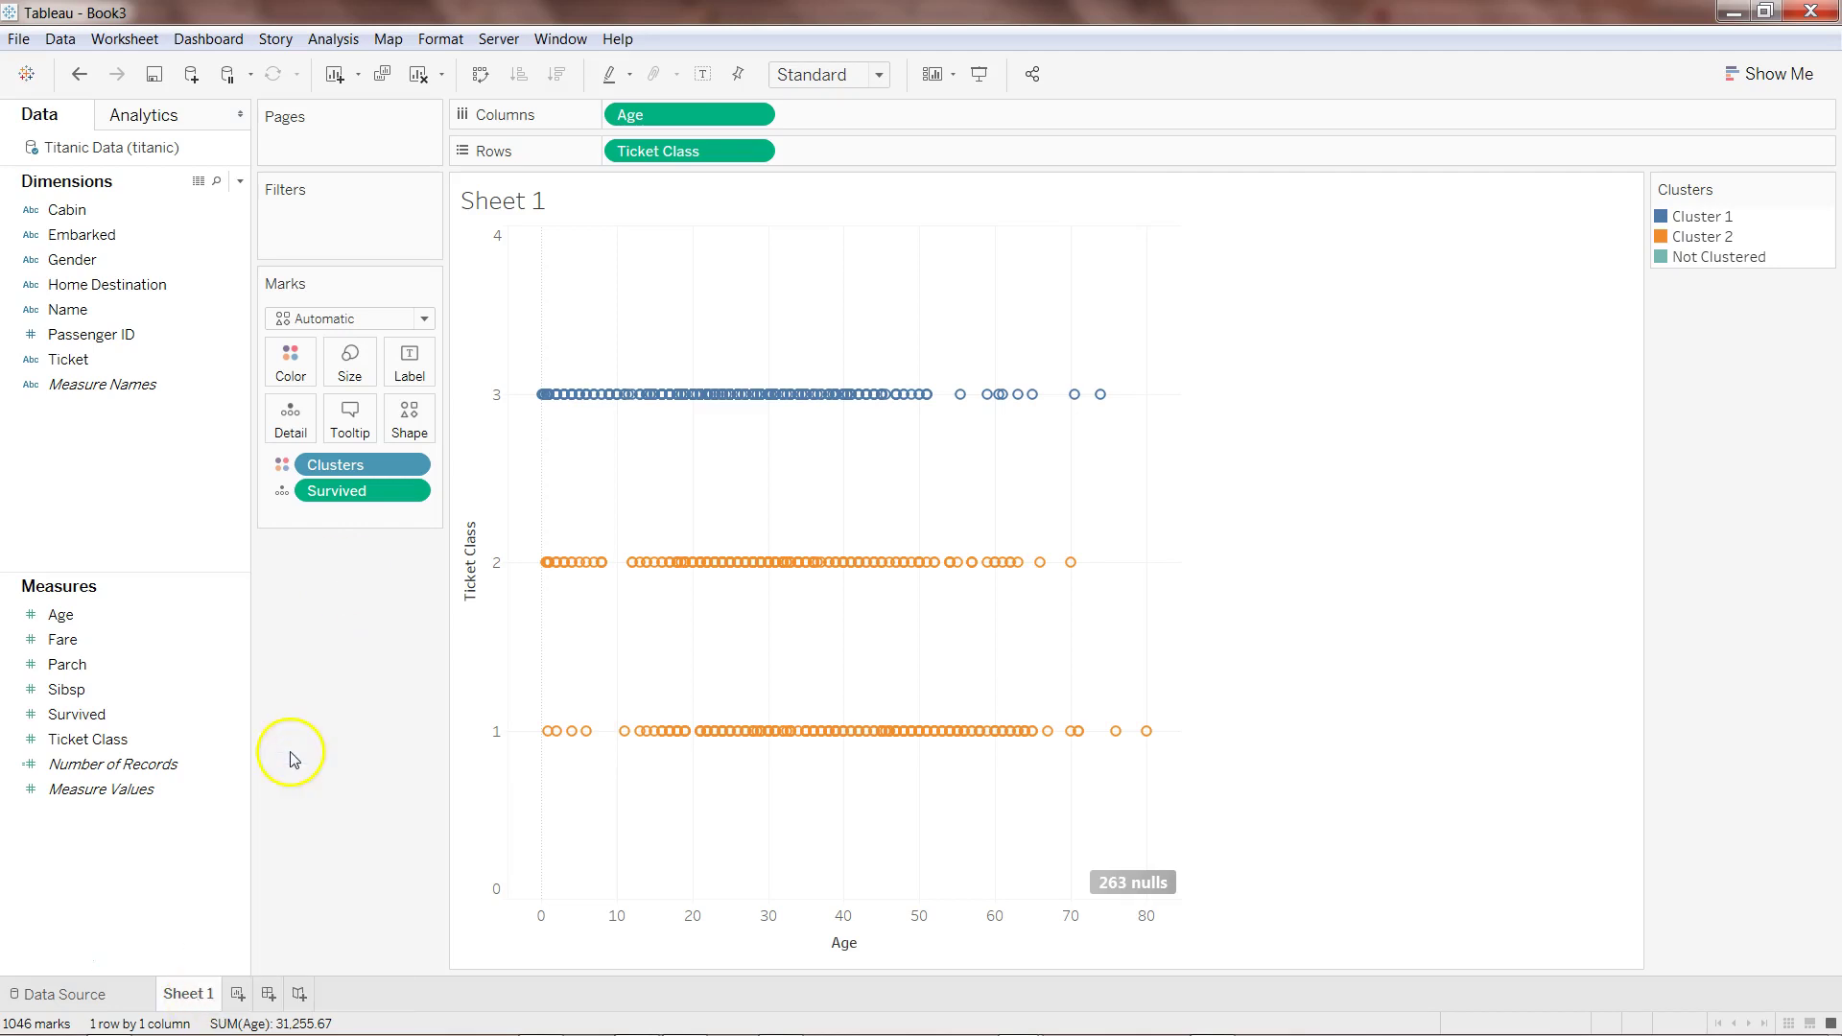
{"action": "right_click", "coordinate": [240, 1004]}
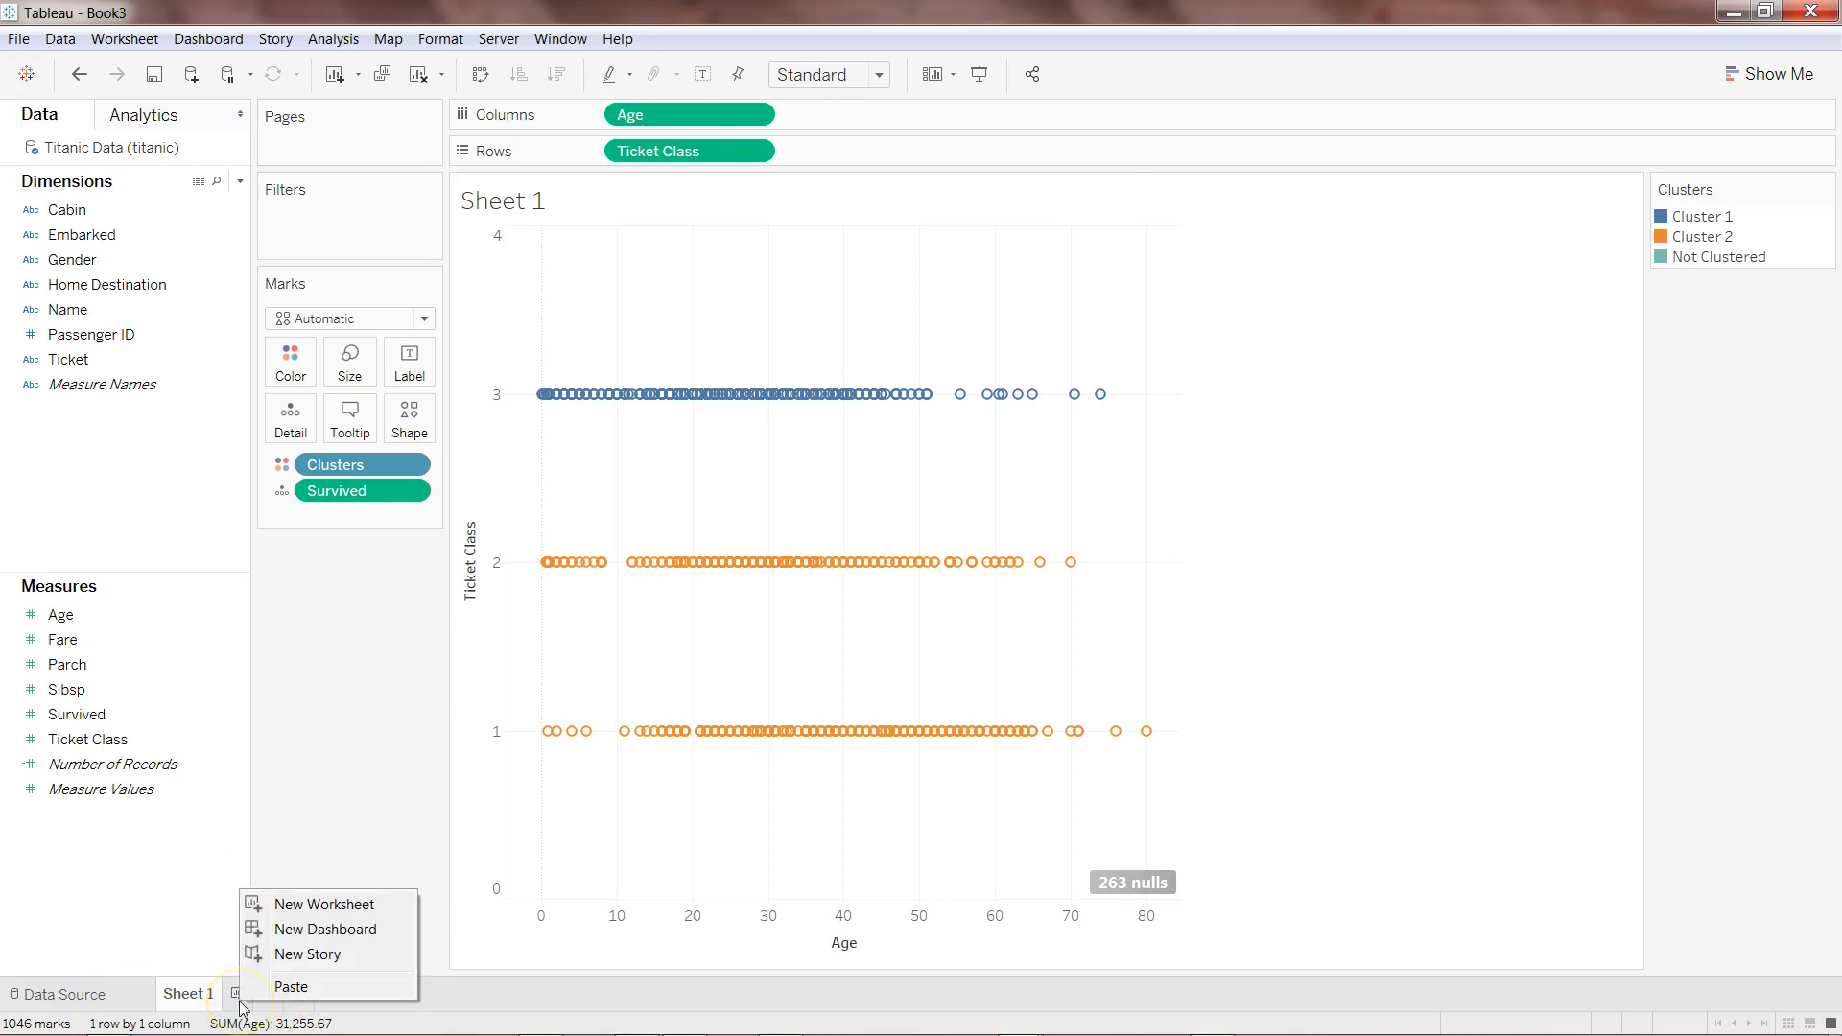
{"action": "left_click", "coordinate": [257, 987]}
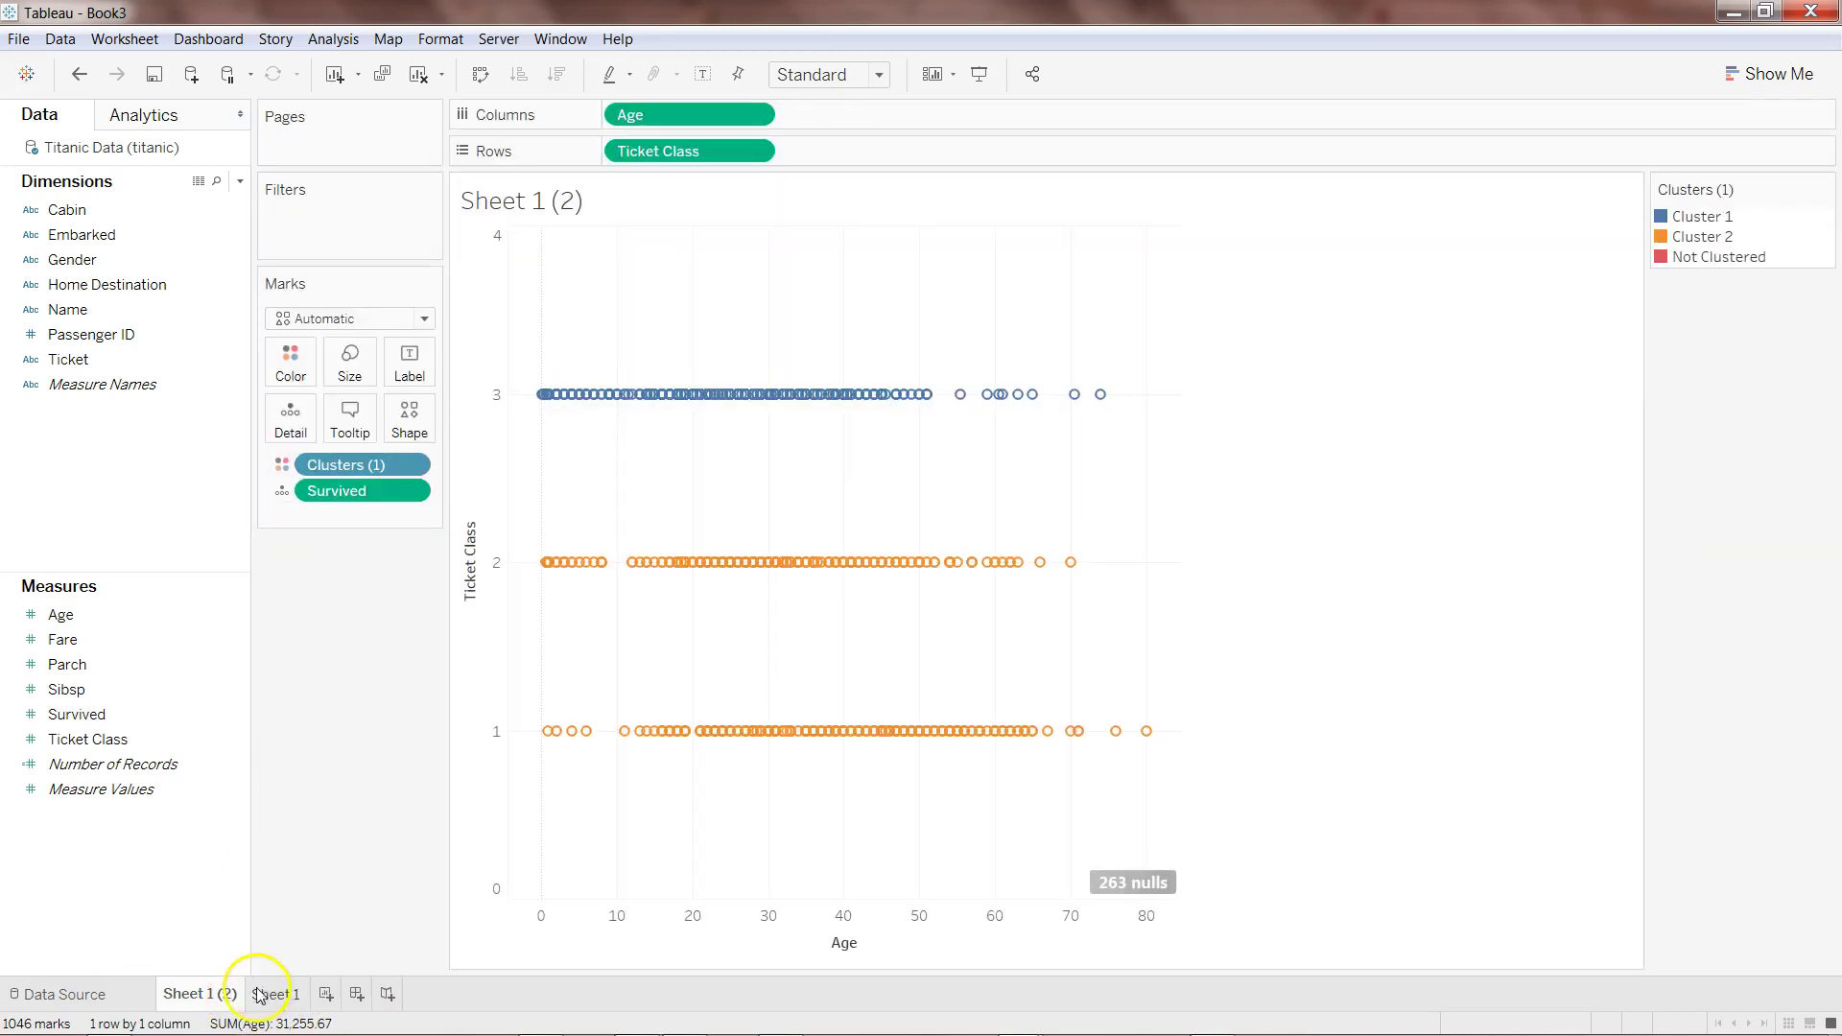
In the copied sheet, save the clusters as a dimension and replace Clusters (1) with Survived as the colour field
{"action": "left_click_drag", "start_coordinate": [361, 469], "coordinate": [139, 484]}
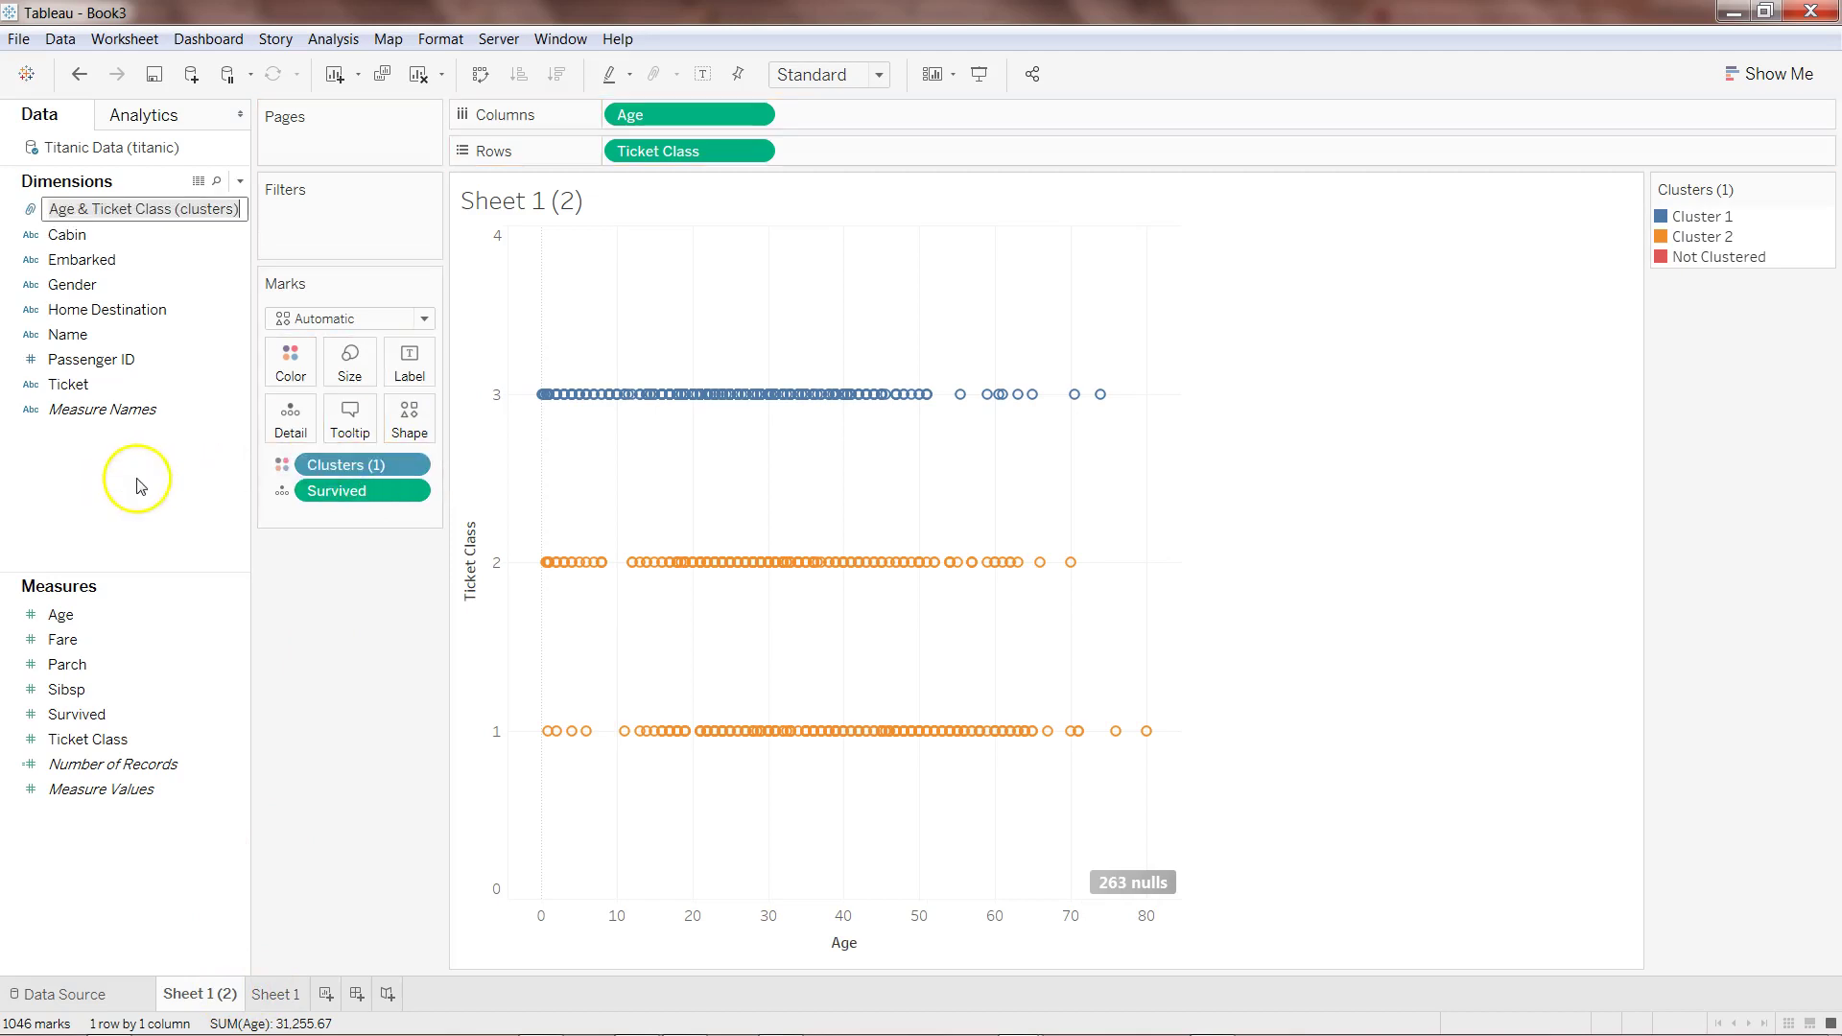
{"action": "left_click", "coordinate": [410, 464]}
{"action": "left_click", "coordinate": [388, 710]}
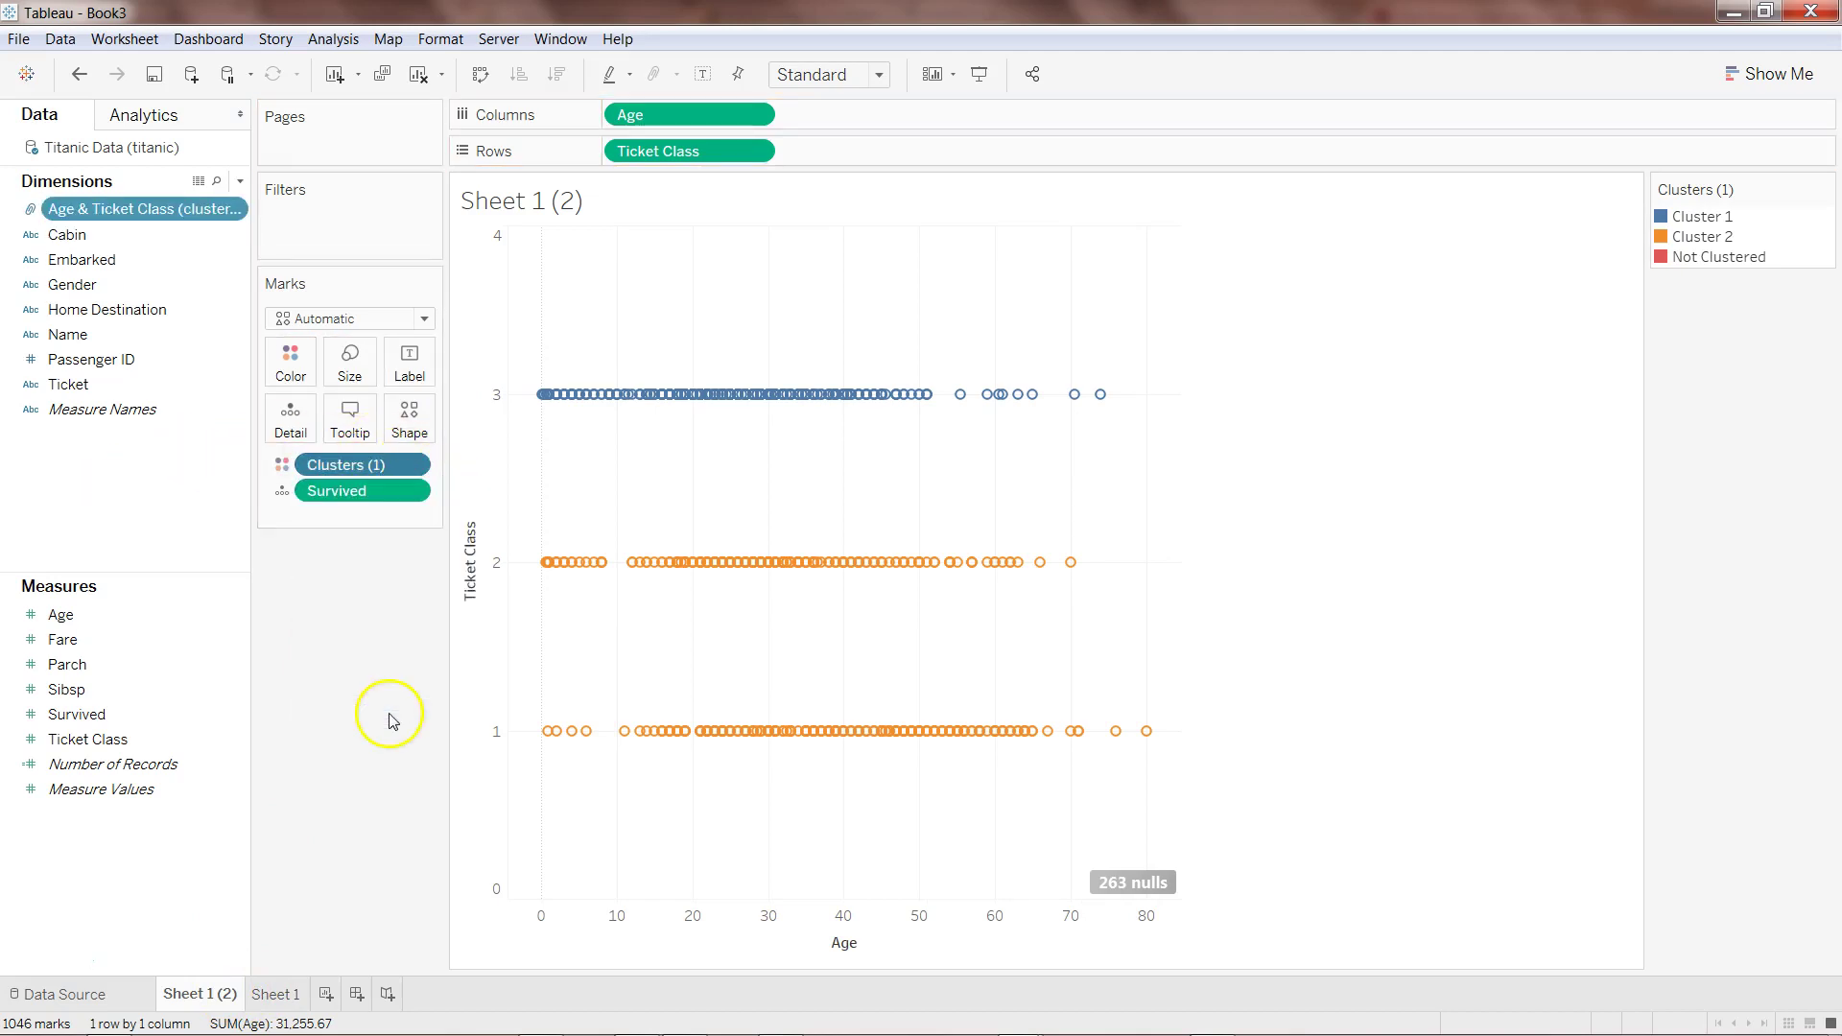
{"action": "left_click_drag", "start_coordinate": [357, 474], "coordinate": [299, 374]}
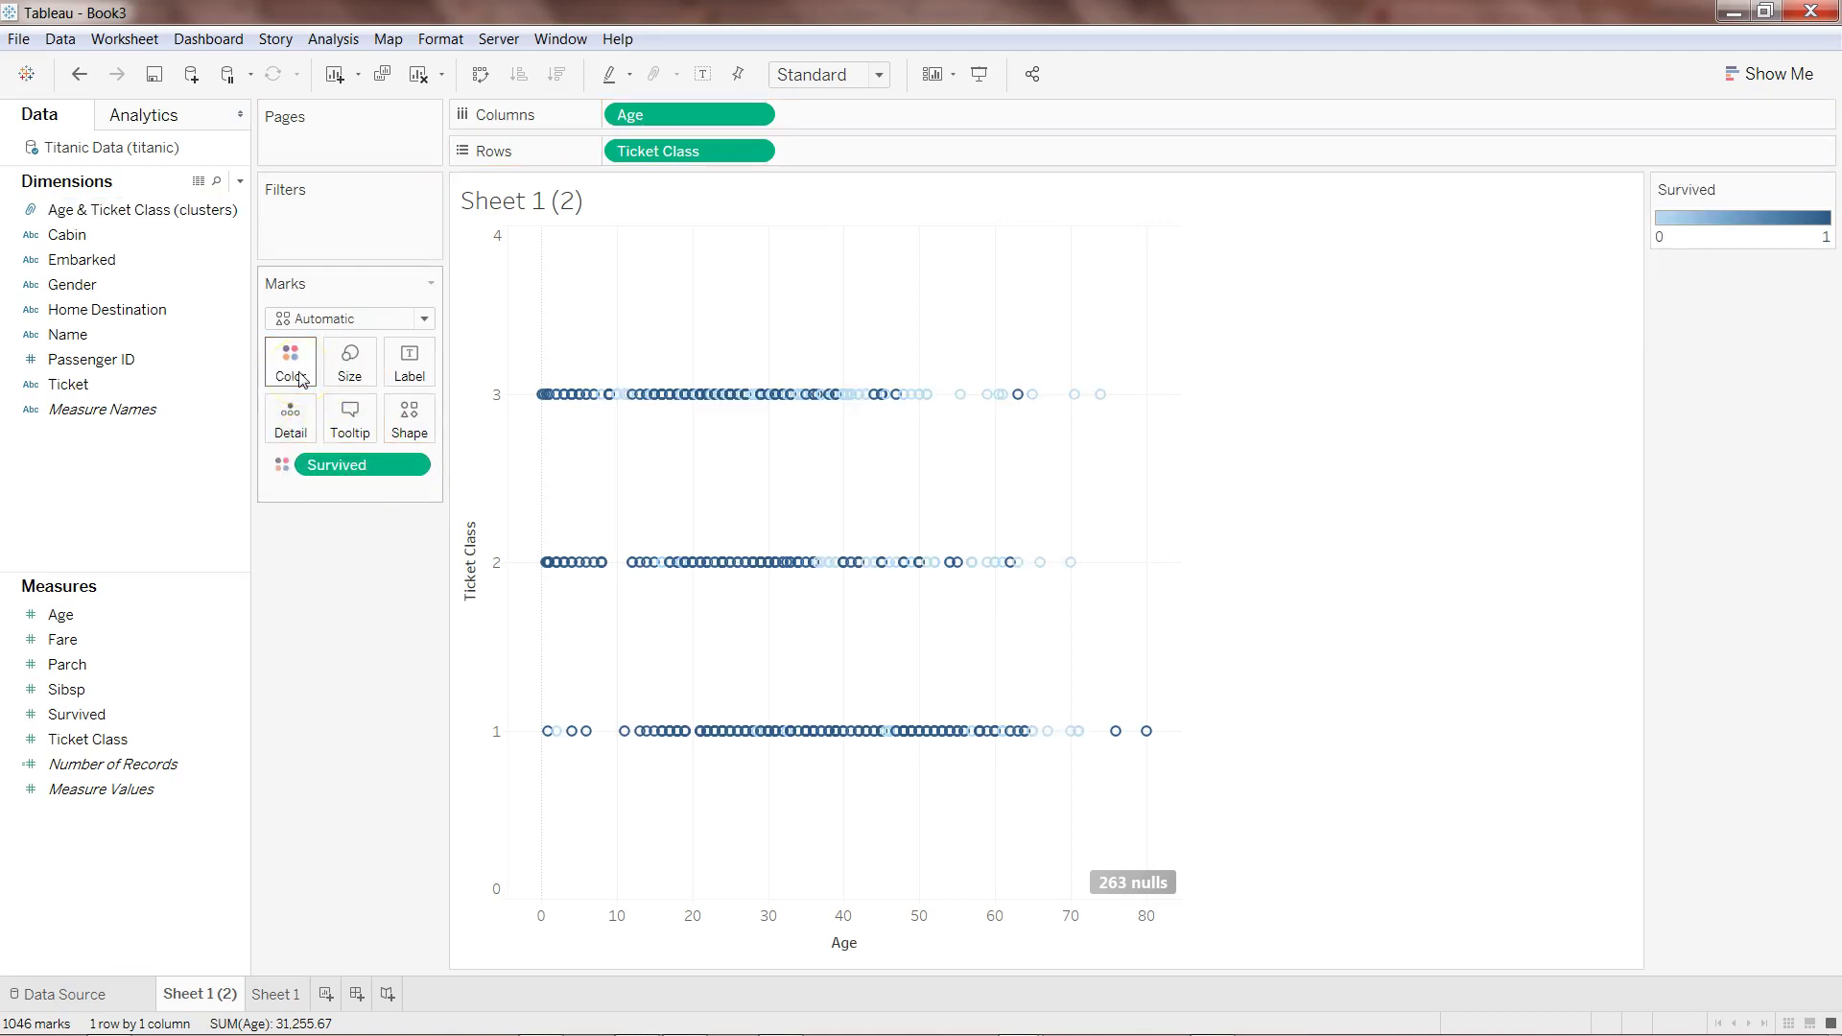
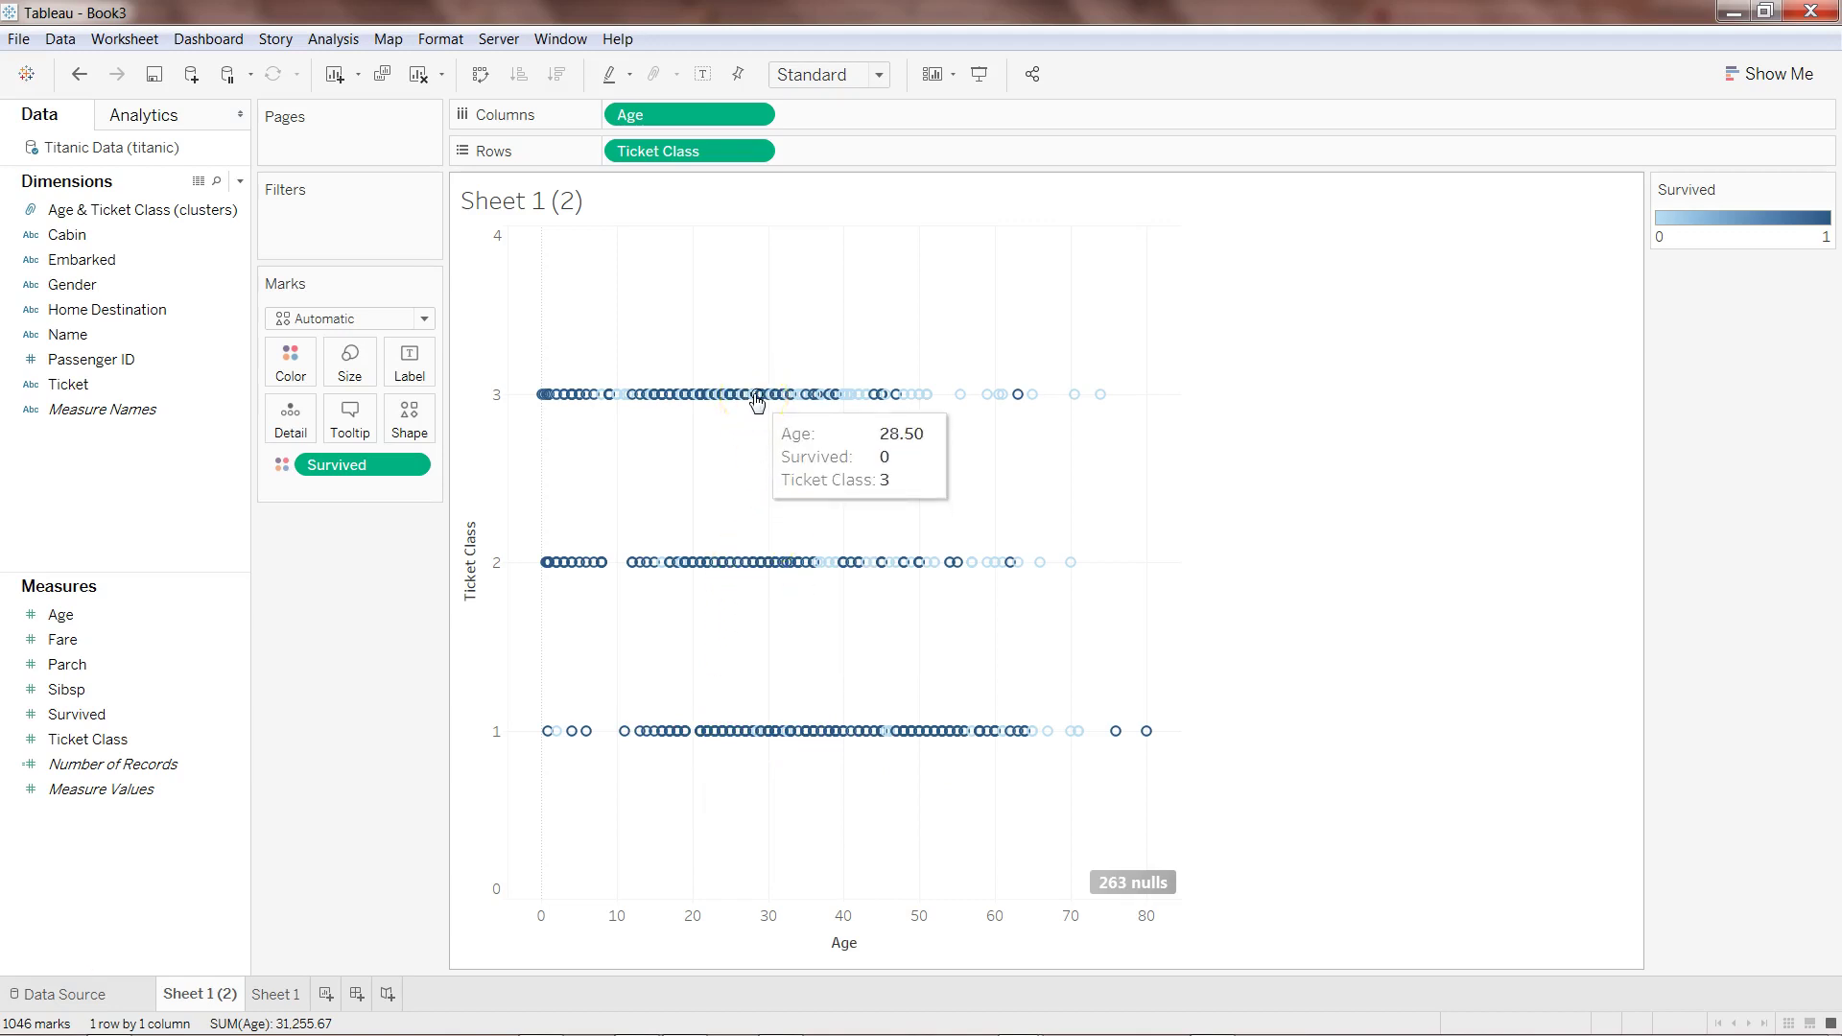
Edit the clusters on Sheet 1 to include Survived as a third variable
{"action": "left_click", "coordinate": [277, 995]}
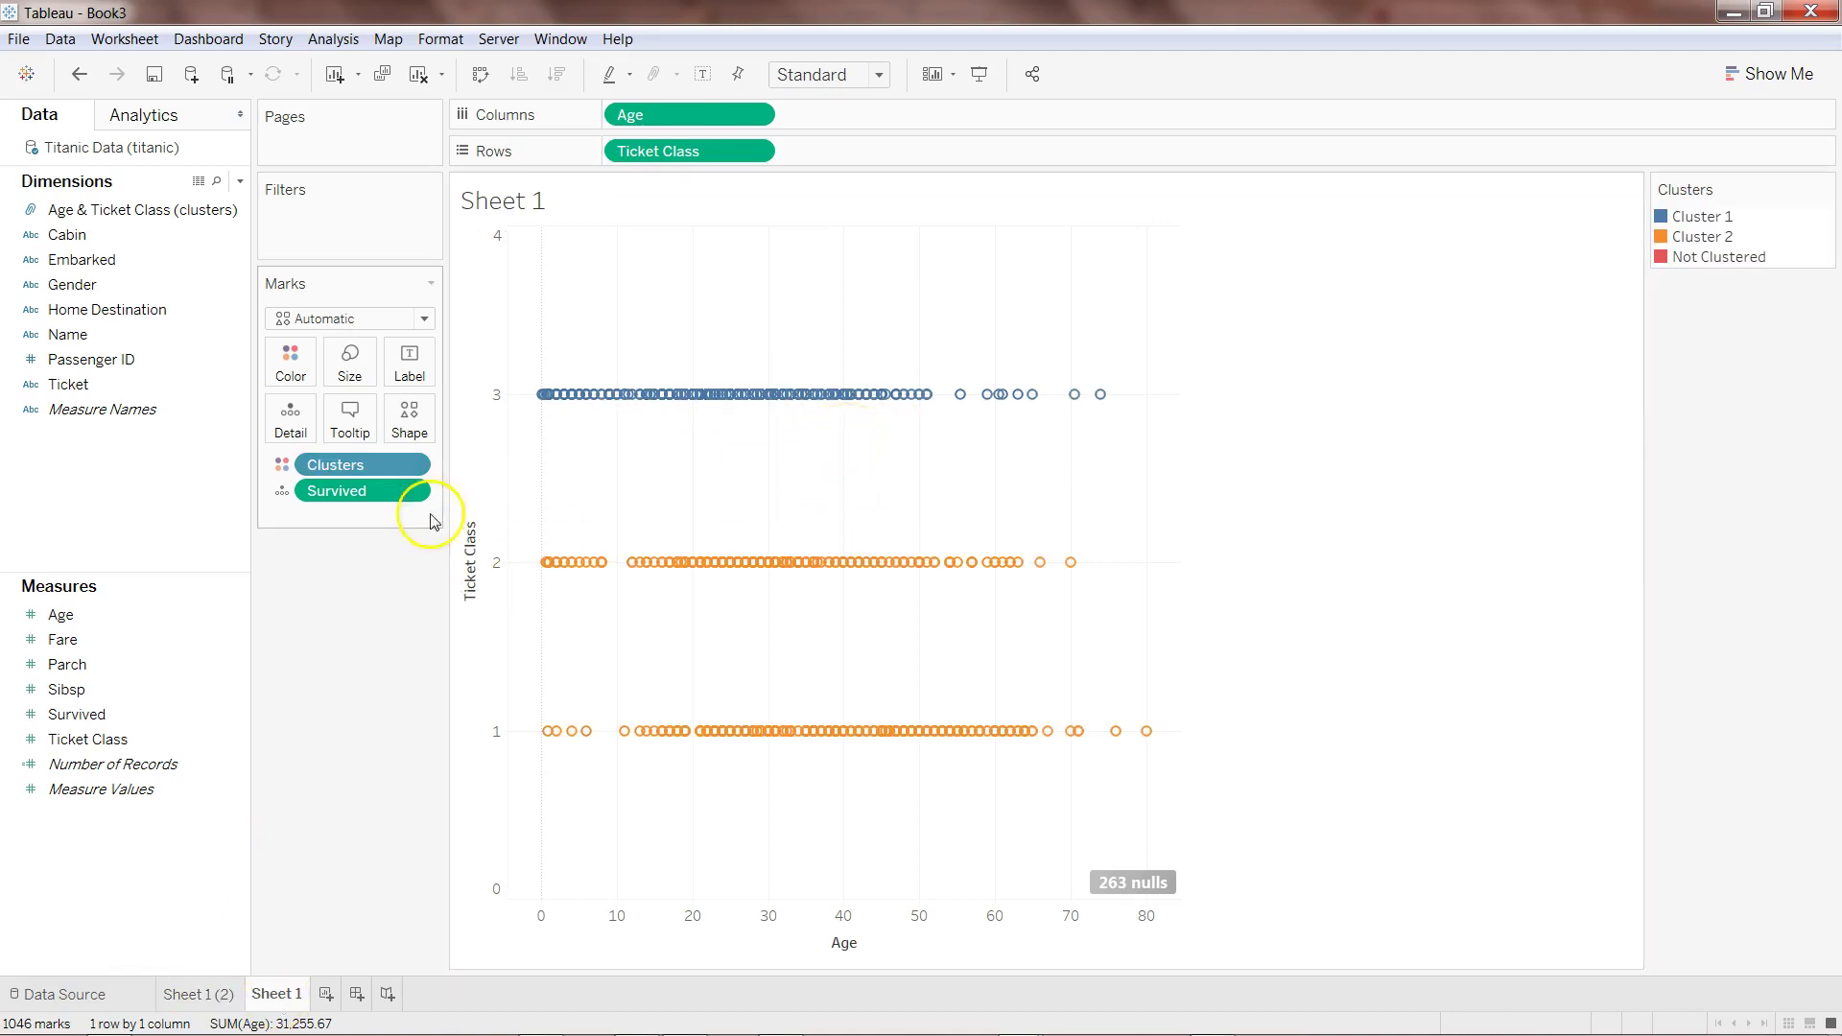
{"action": "left_click", "coordinate": [413, 466]}
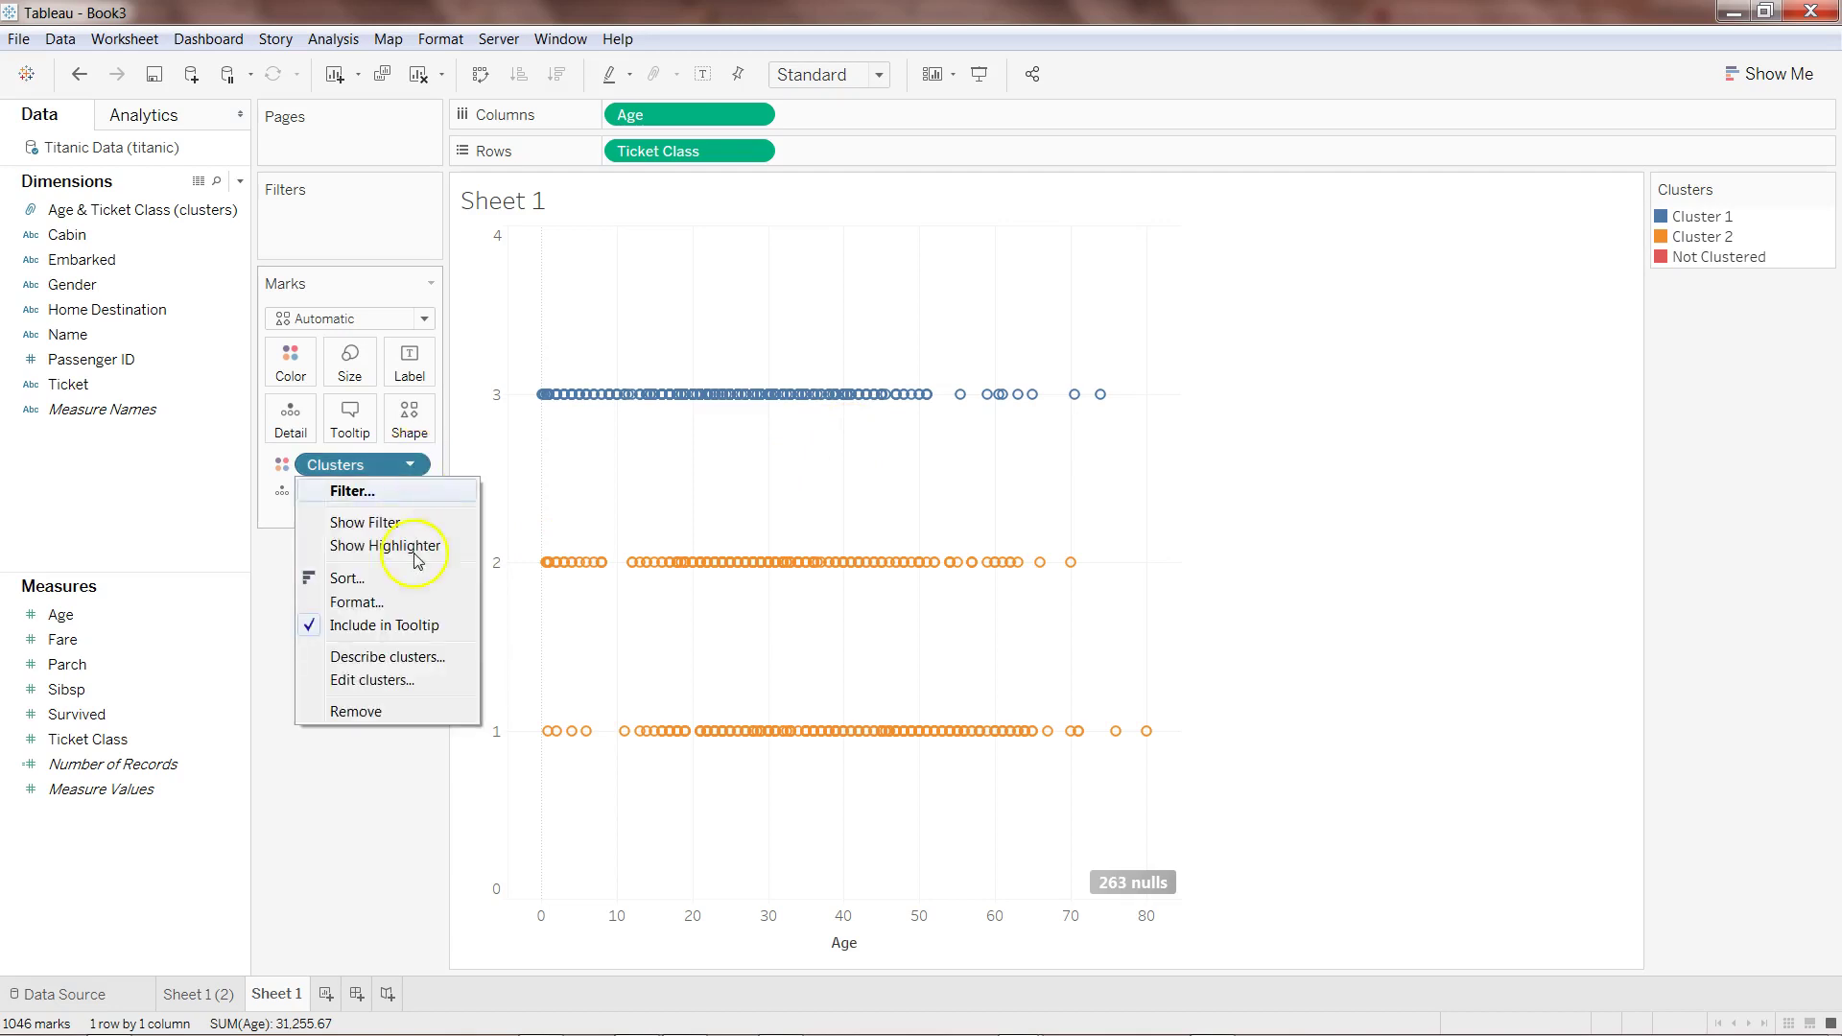
{"action": "left_click", "coordinate": [414, 681]}
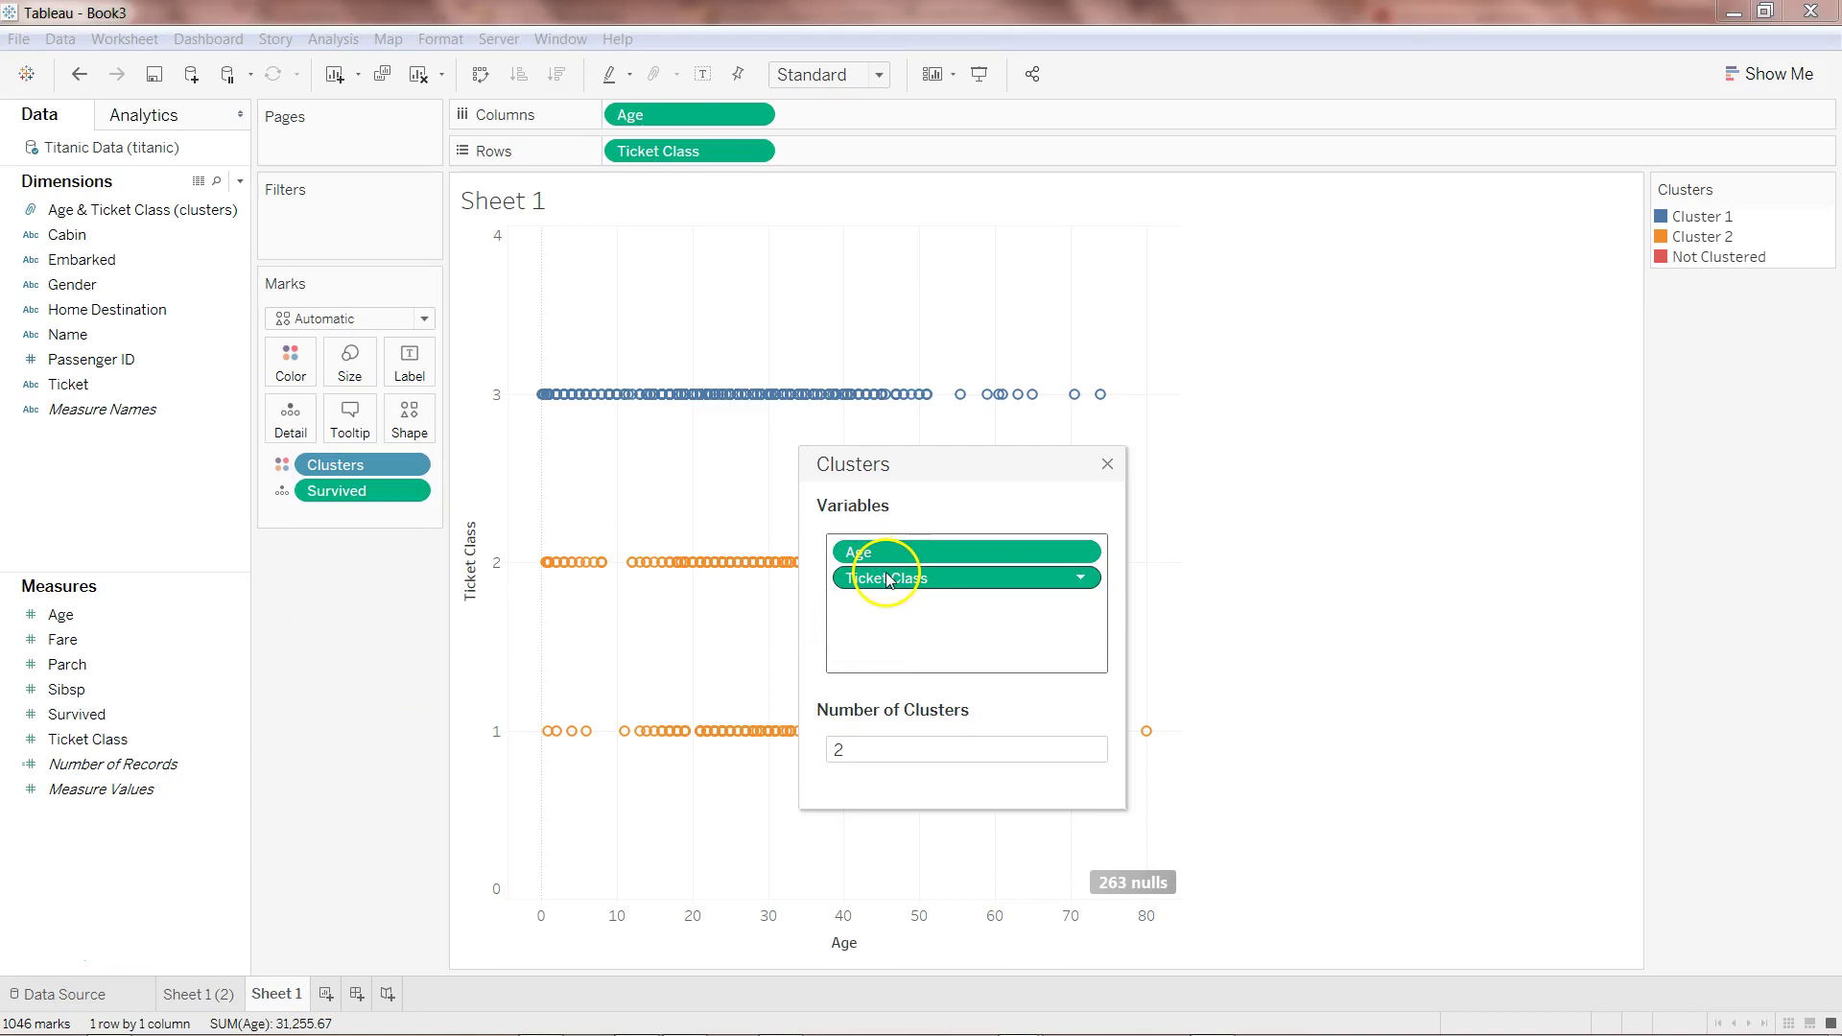
{"action": "left_click_drag", "start_coordinate": [143, 714], "coordinate": [949, 626]}
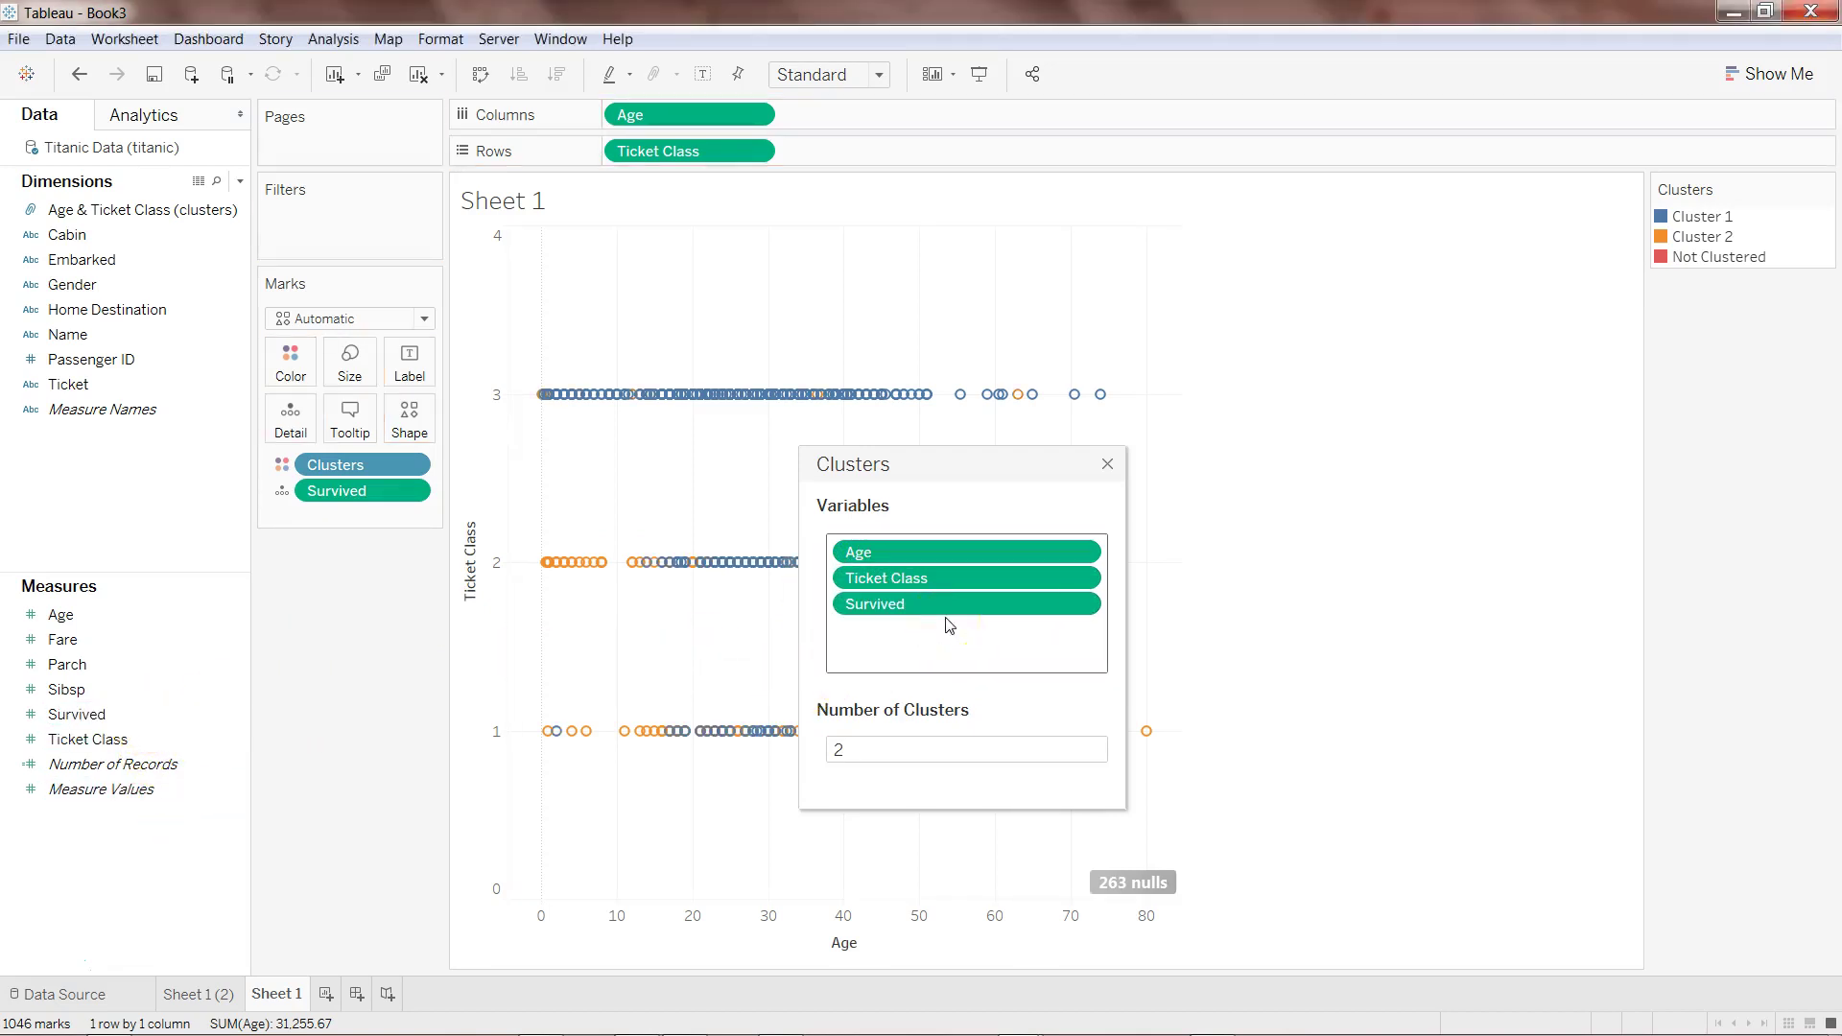
{"action": "left_click", "coordinate": [1107, 468]}
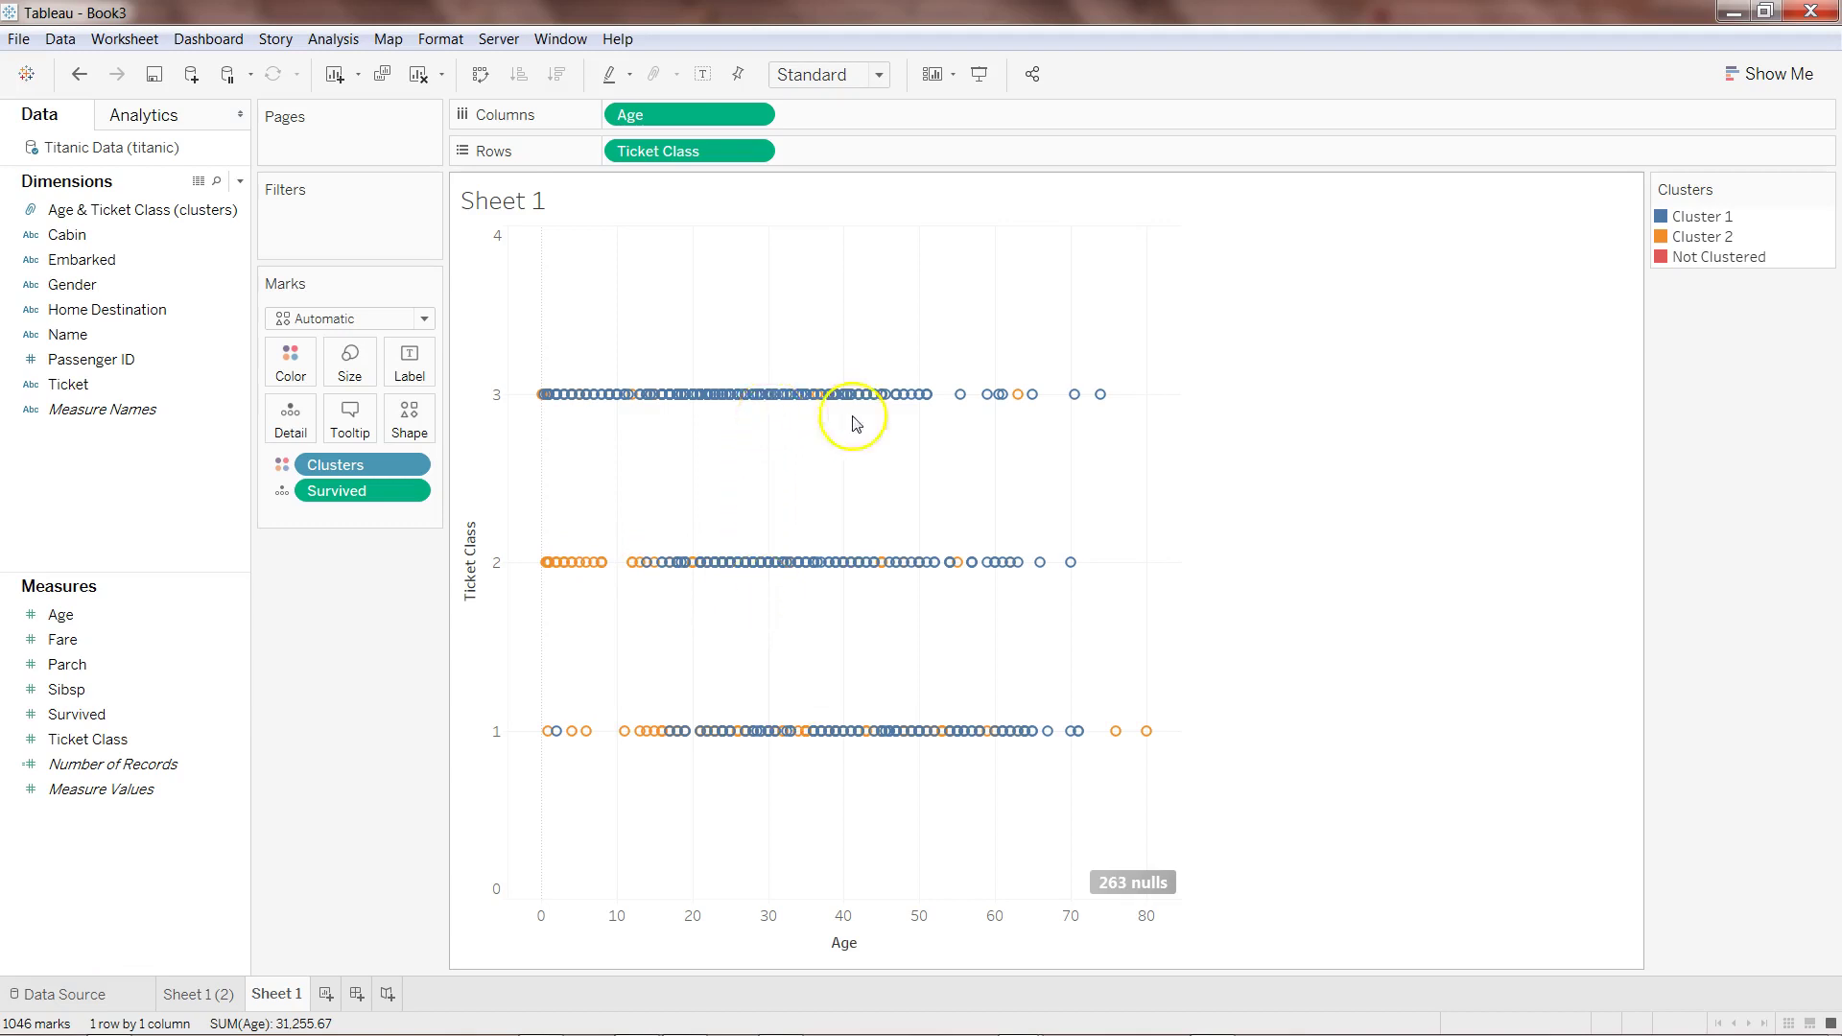
Examine the cluster, age and survival details of individual marks in ticket classes 3 and 2
{"action": "mouse_move", "coordinate": [1019, 406]}
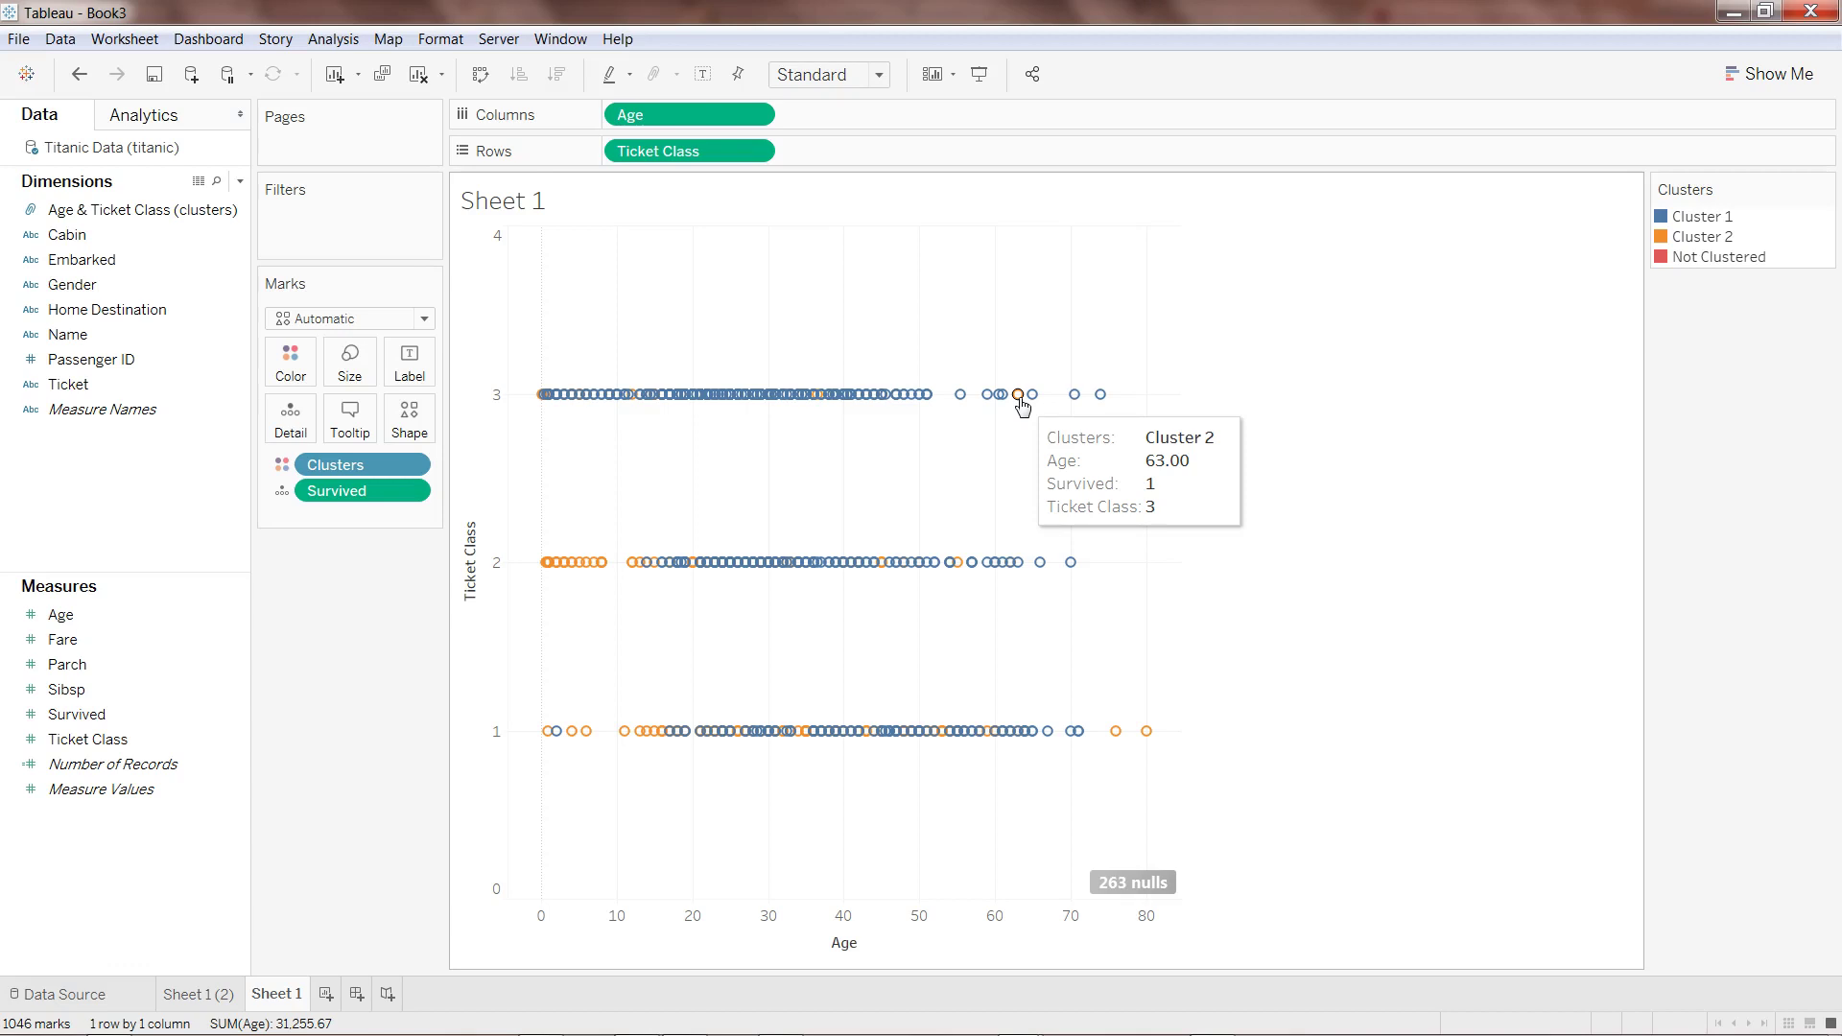
{"action": "left_click", "coordinate": [1031, 401]}
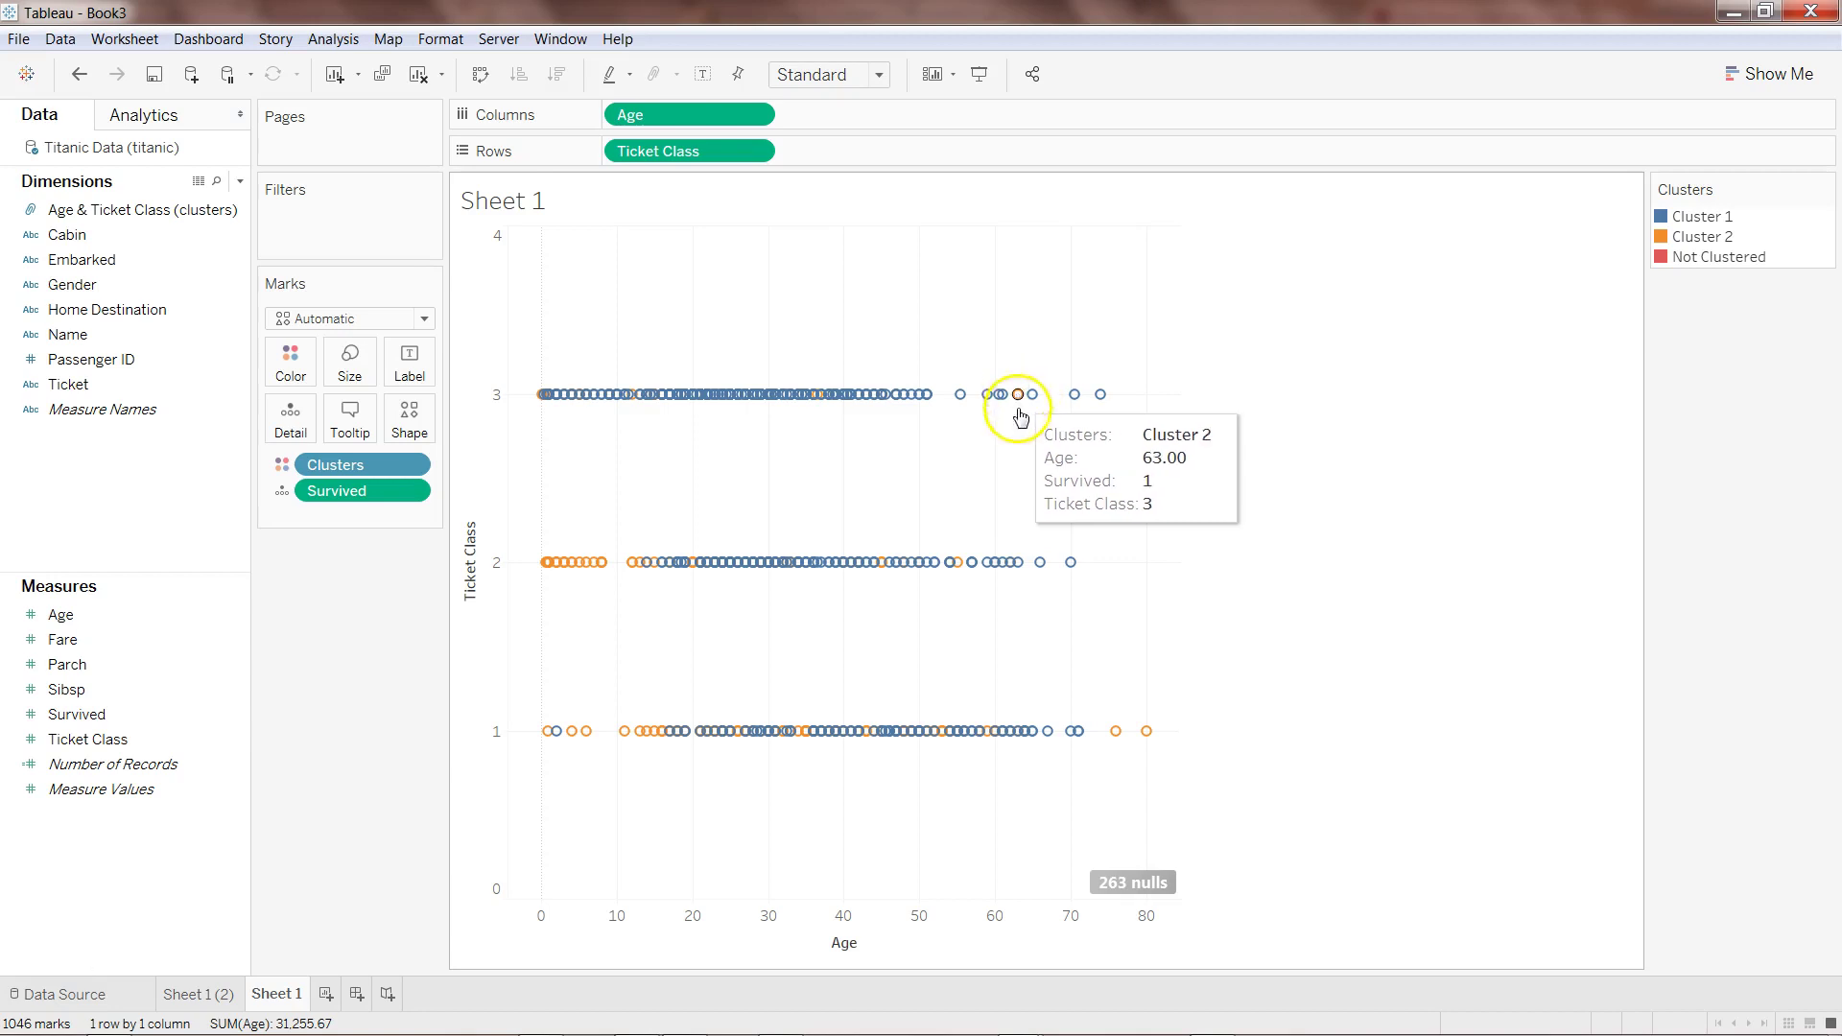
{"action": "mouse_move", "coordinate": [548, 576]}
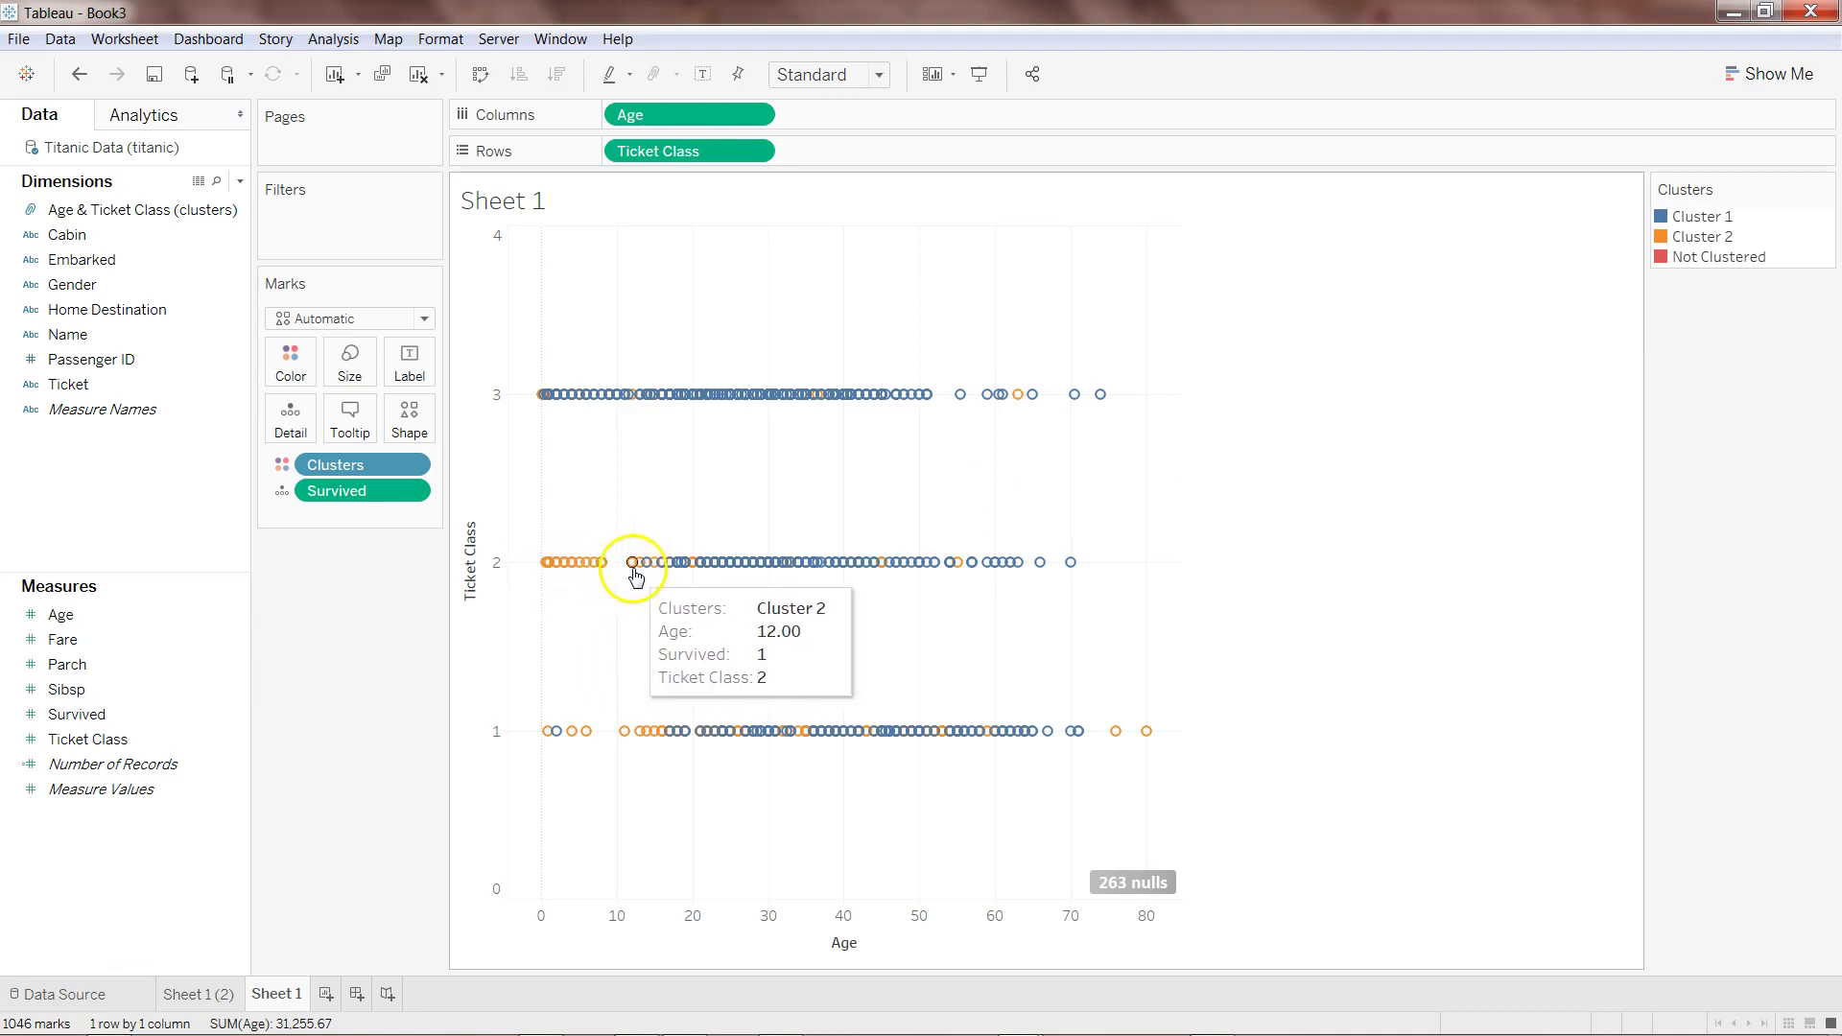
{"action": "mouse_move", "coordinate": [639, 575]}
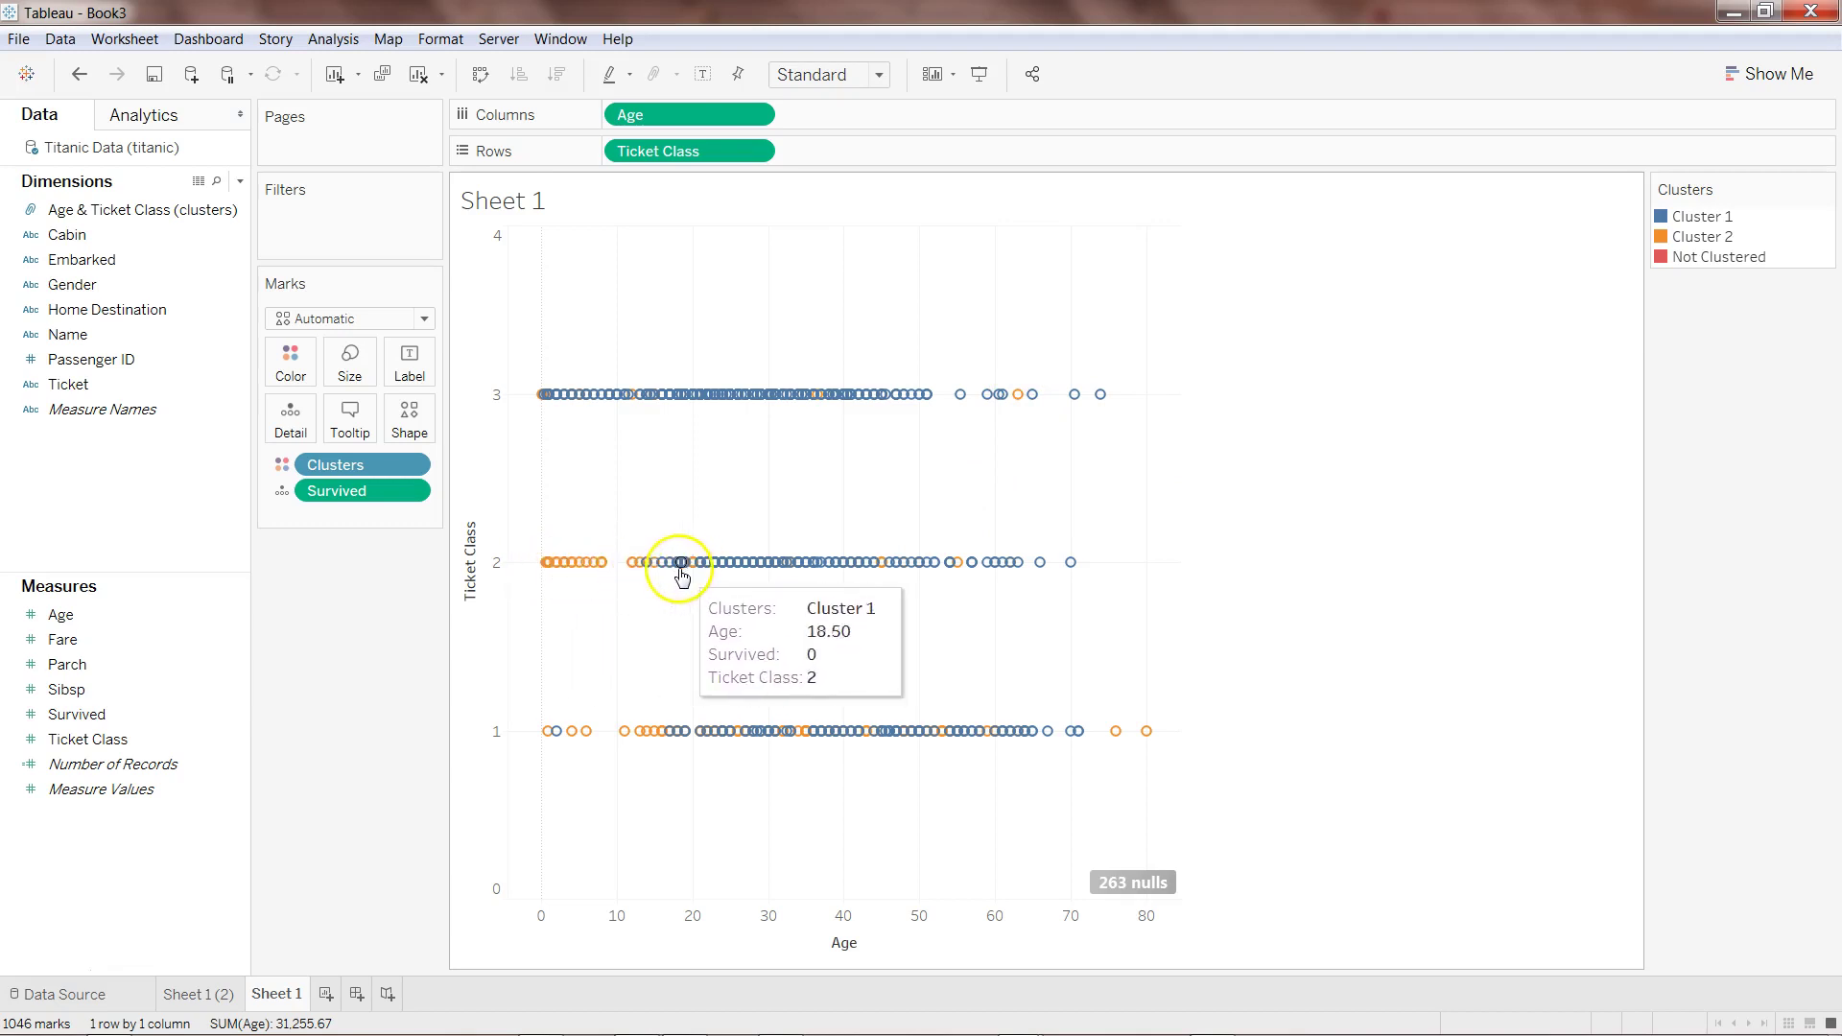
Examine the cluster, age and survival details of individual marks across ticket classes 2 and 1
{"action": "mouse_move", "coordinate": [810, 568]}
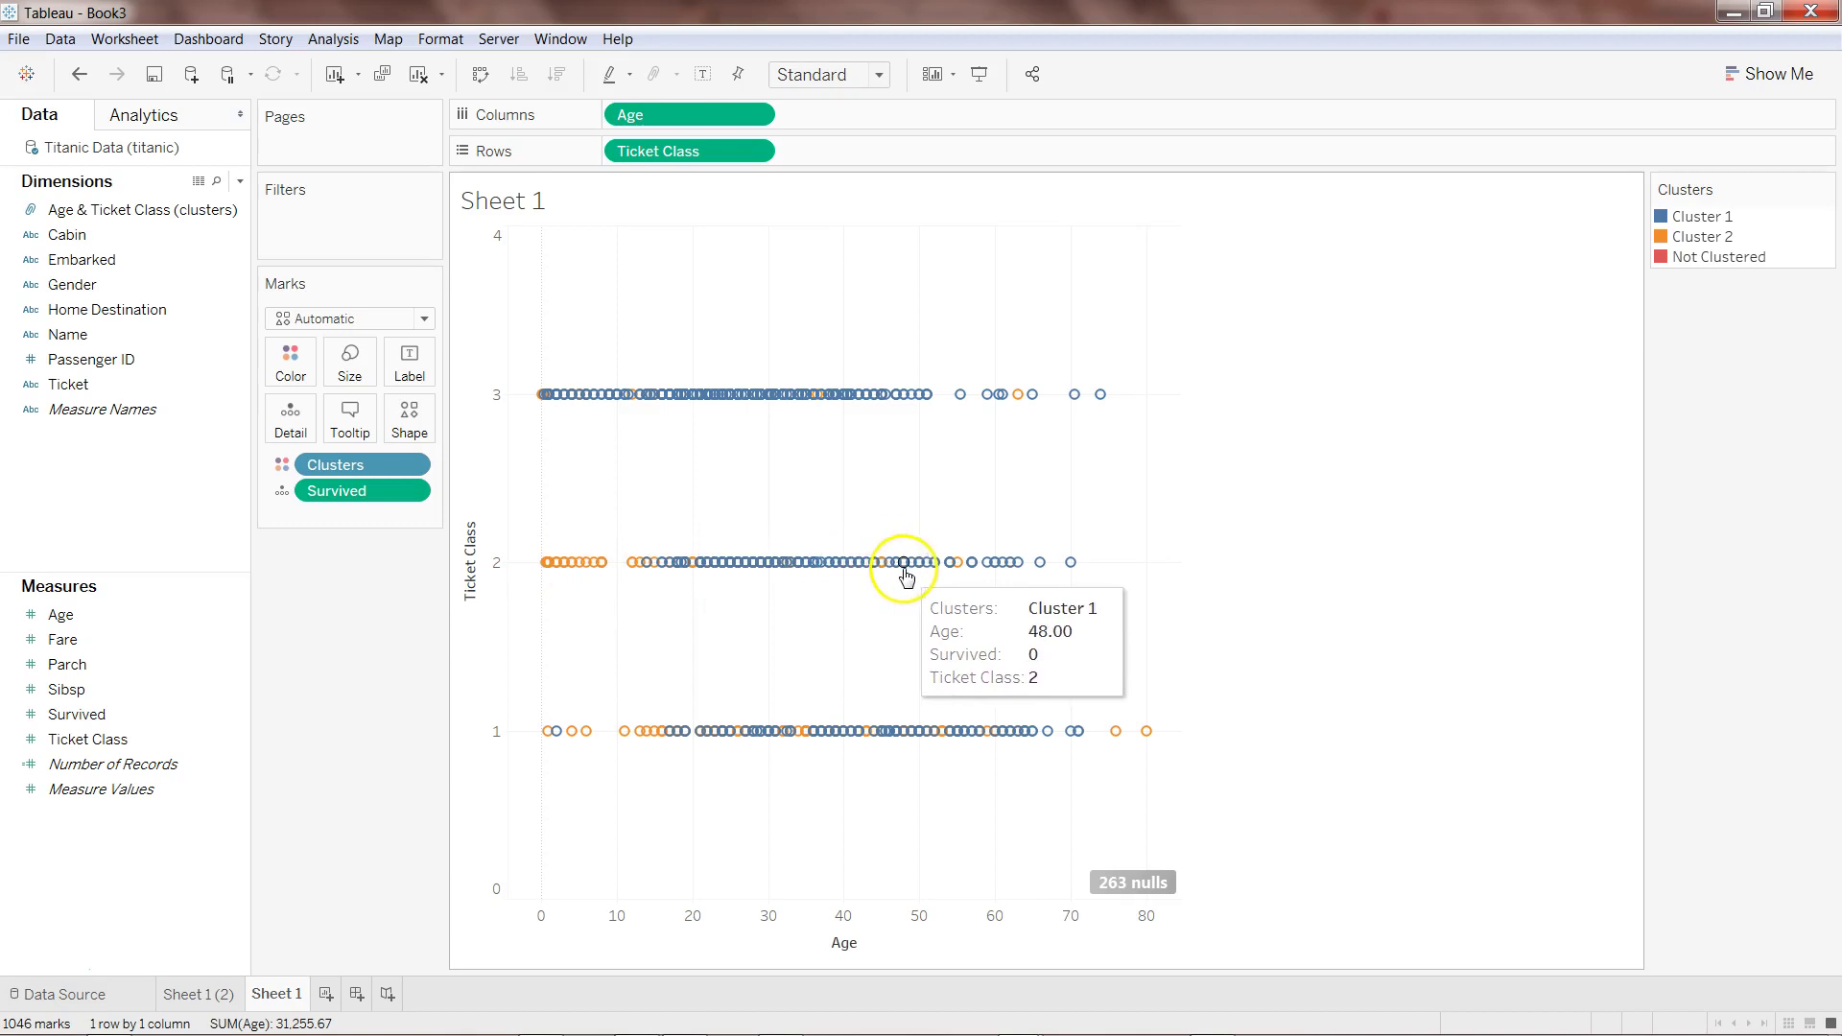
{"action": "mouse_move", "coordinate": [919, 574]}
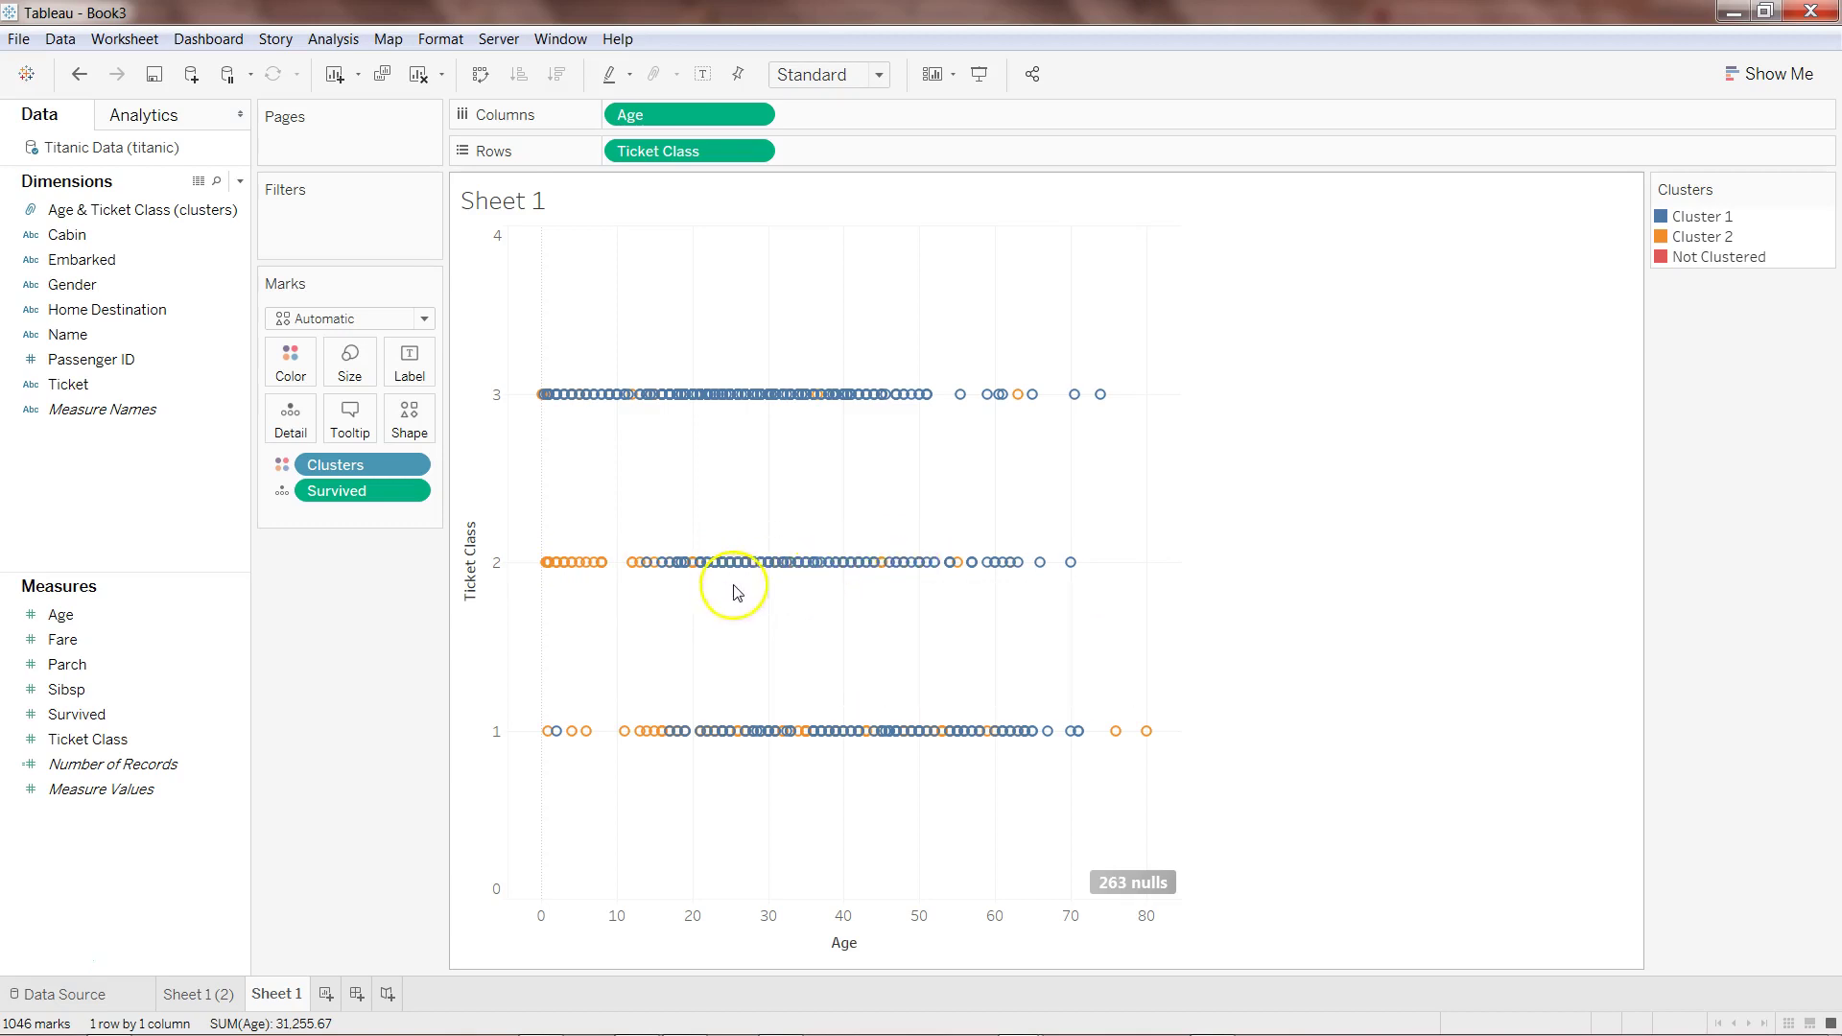
{"action": "mouse_move", "coordinate": [1033, 743]}
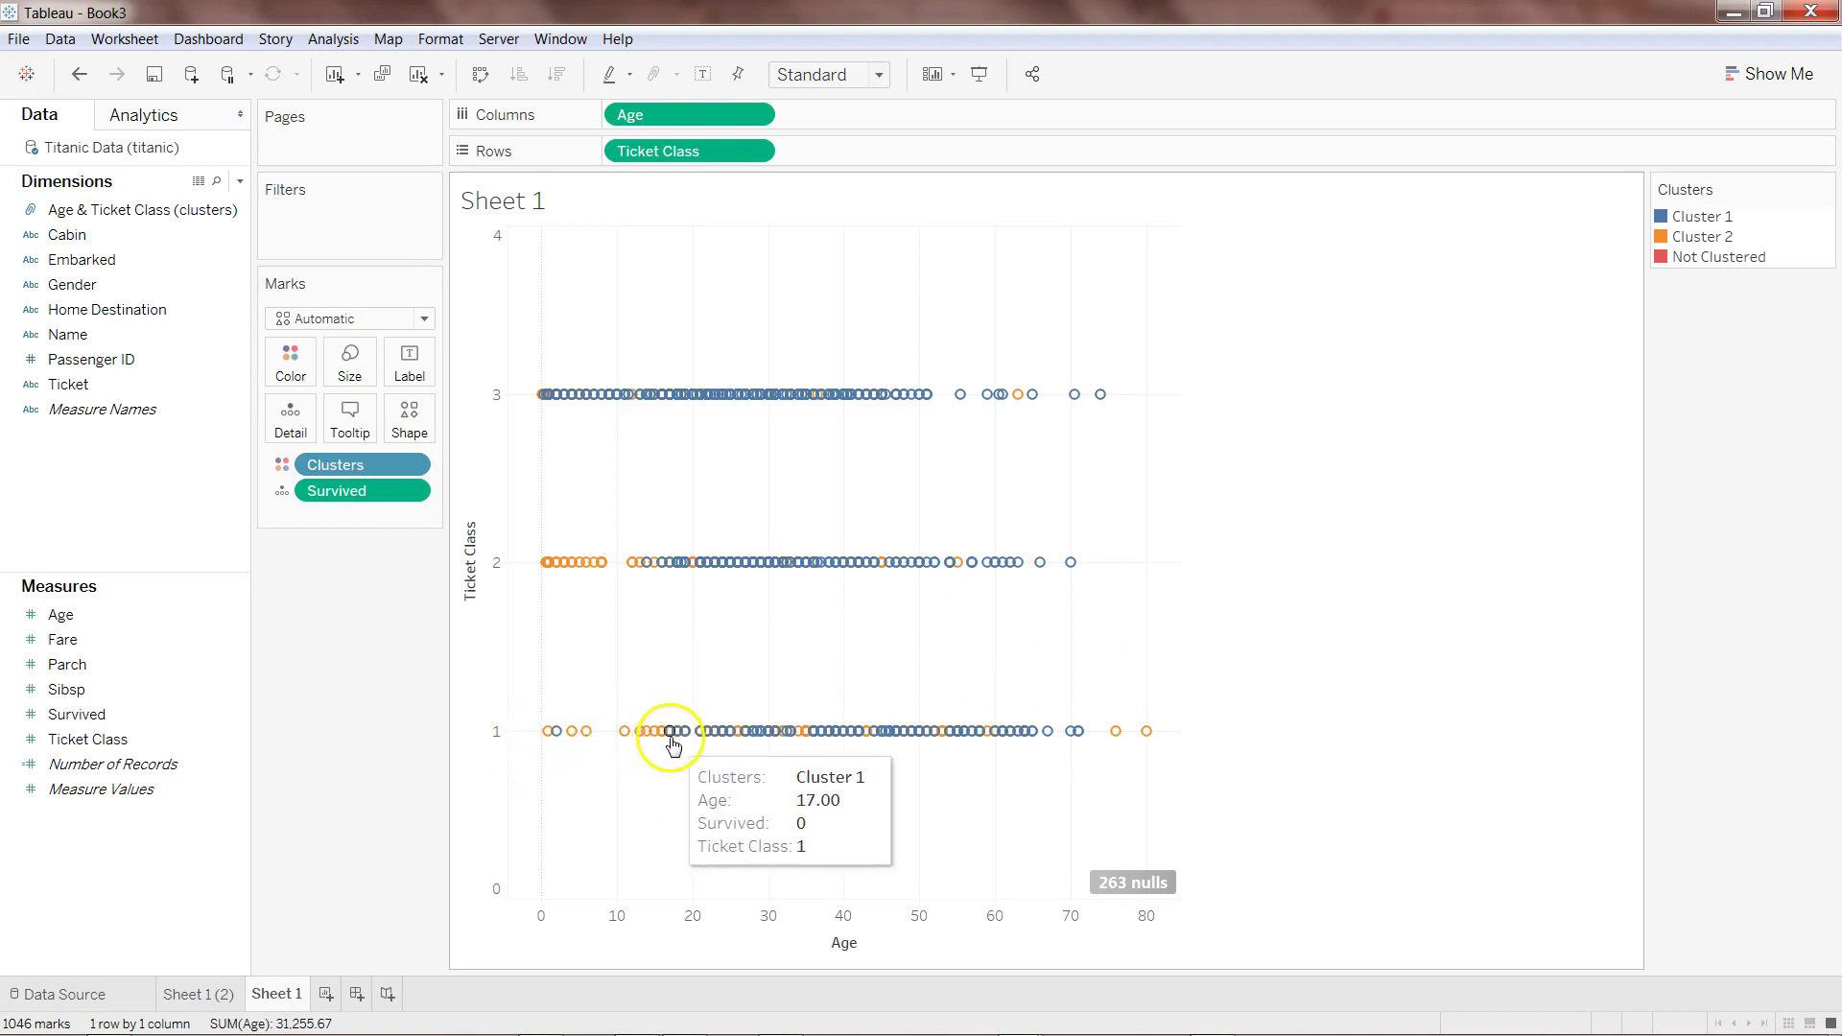
{"action": "mouse_move", "coordinate": [923, 747]}
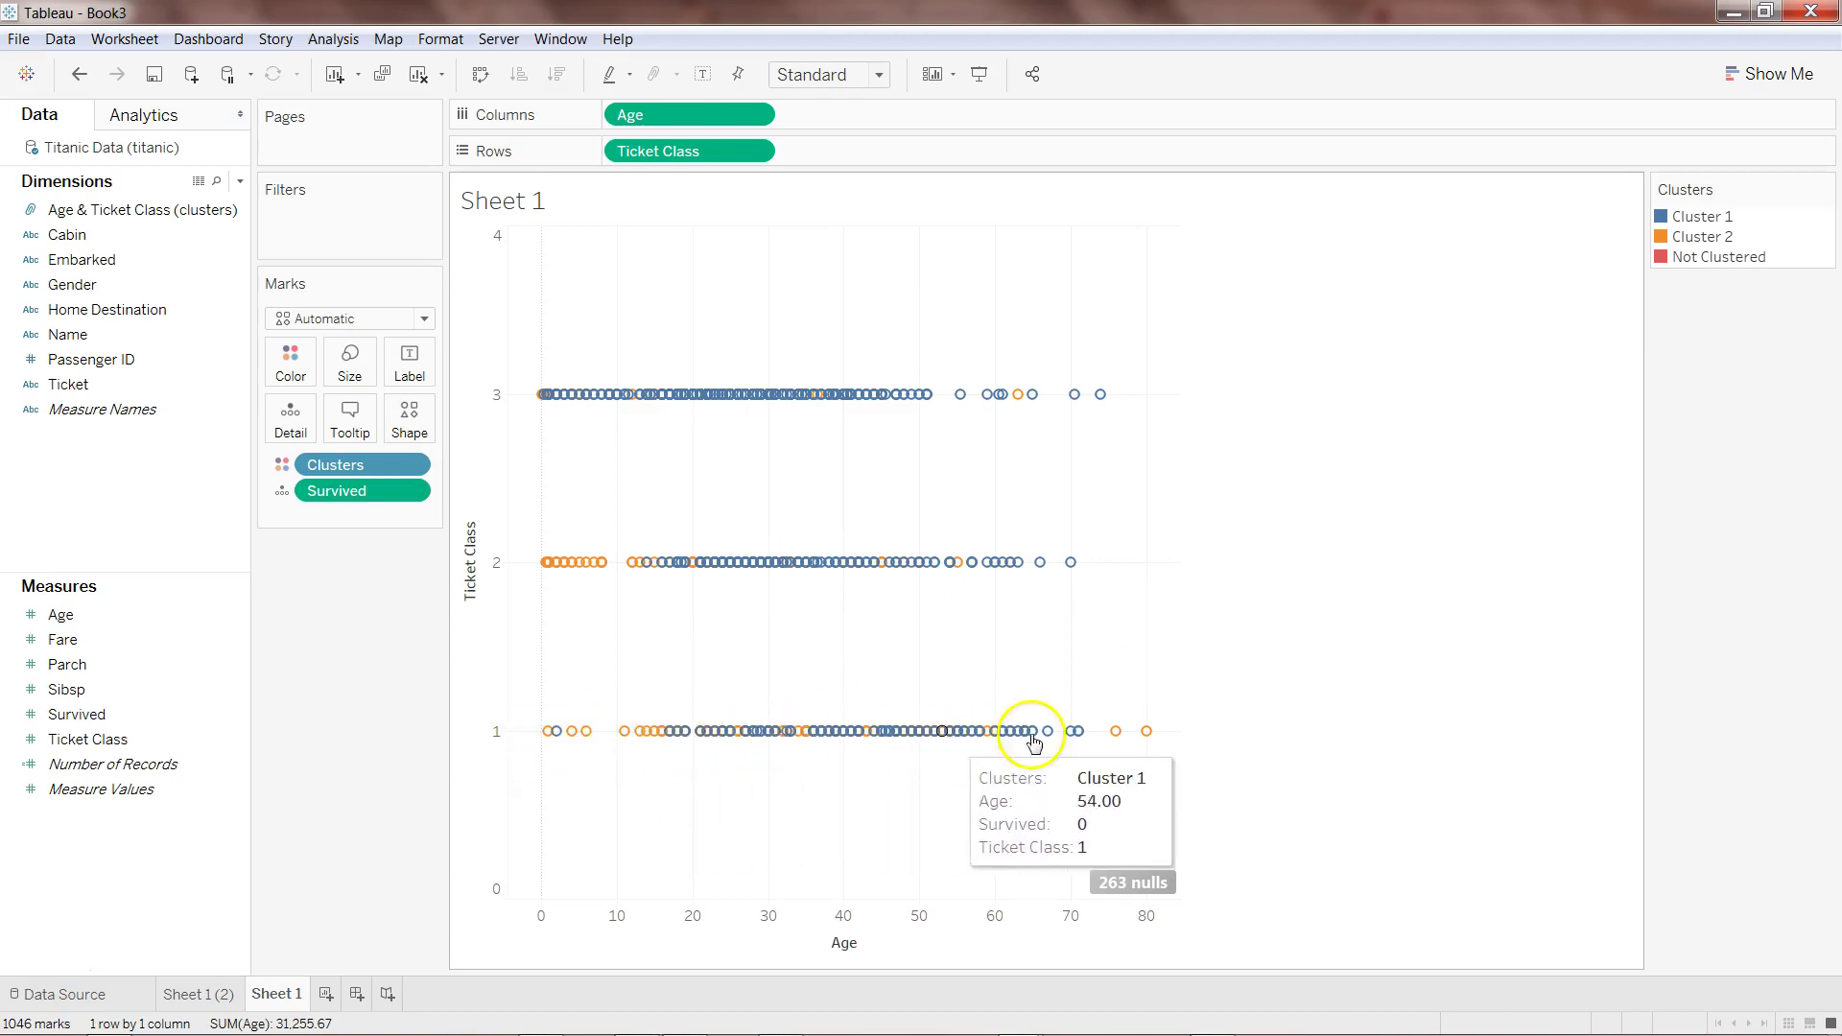
{"action": "mouse_move", "coordinate": [1140, 743]}
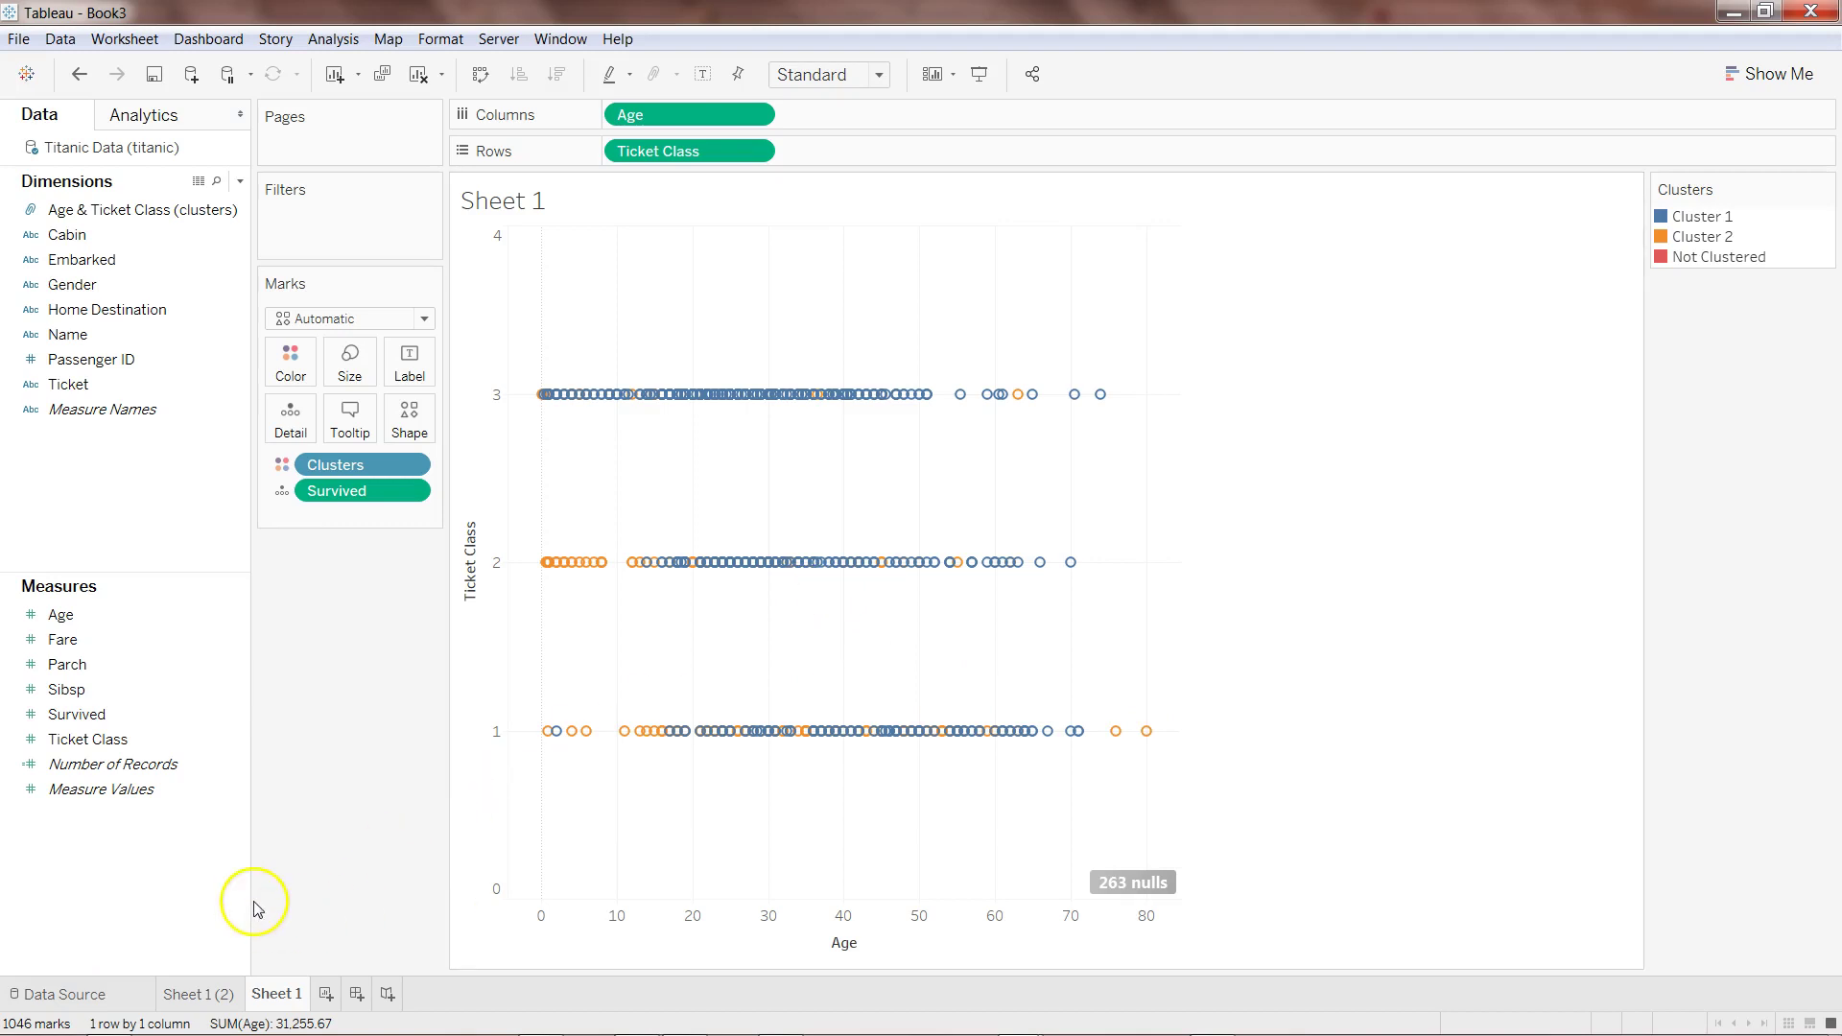
Compare the clusters on Sheet 1 with the survival colouring on Sheet 1 (2), checking individual marks in each ticket class
{"action": "left_click", "coordinate": [209, 995]}
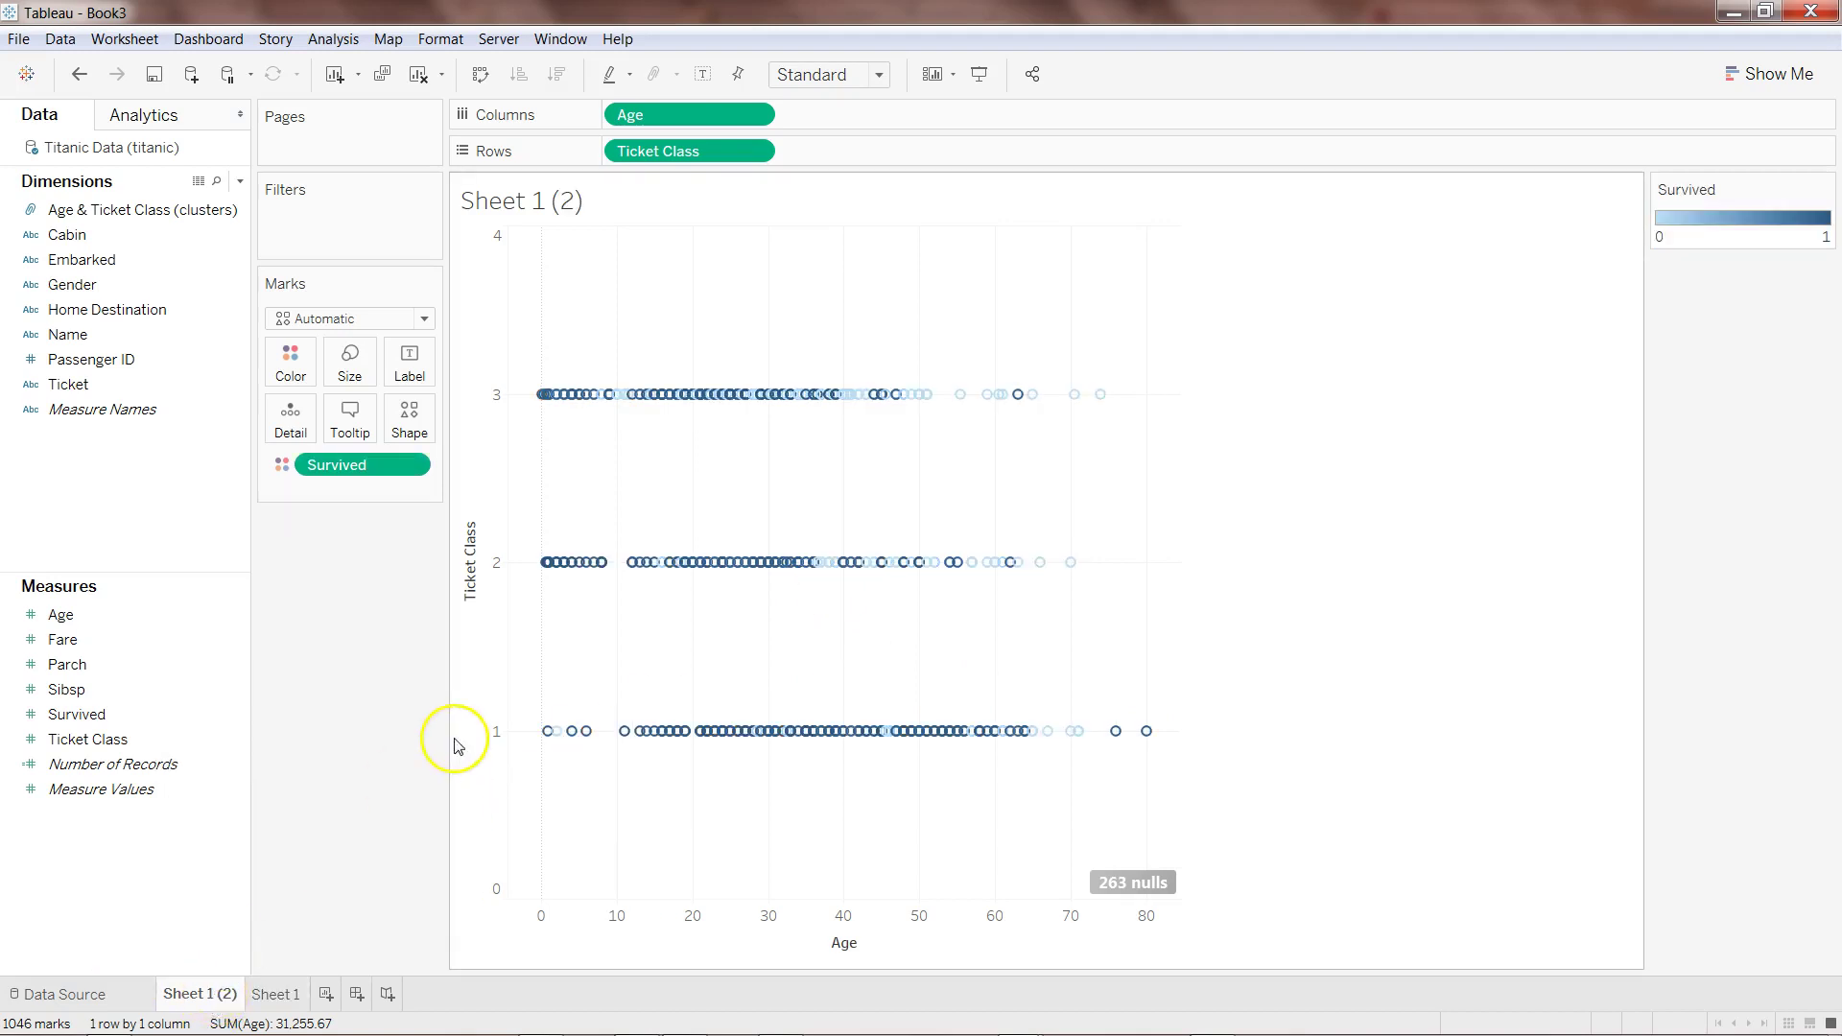
{"action": "mouse_move", "coordinate": [1099, 401]}
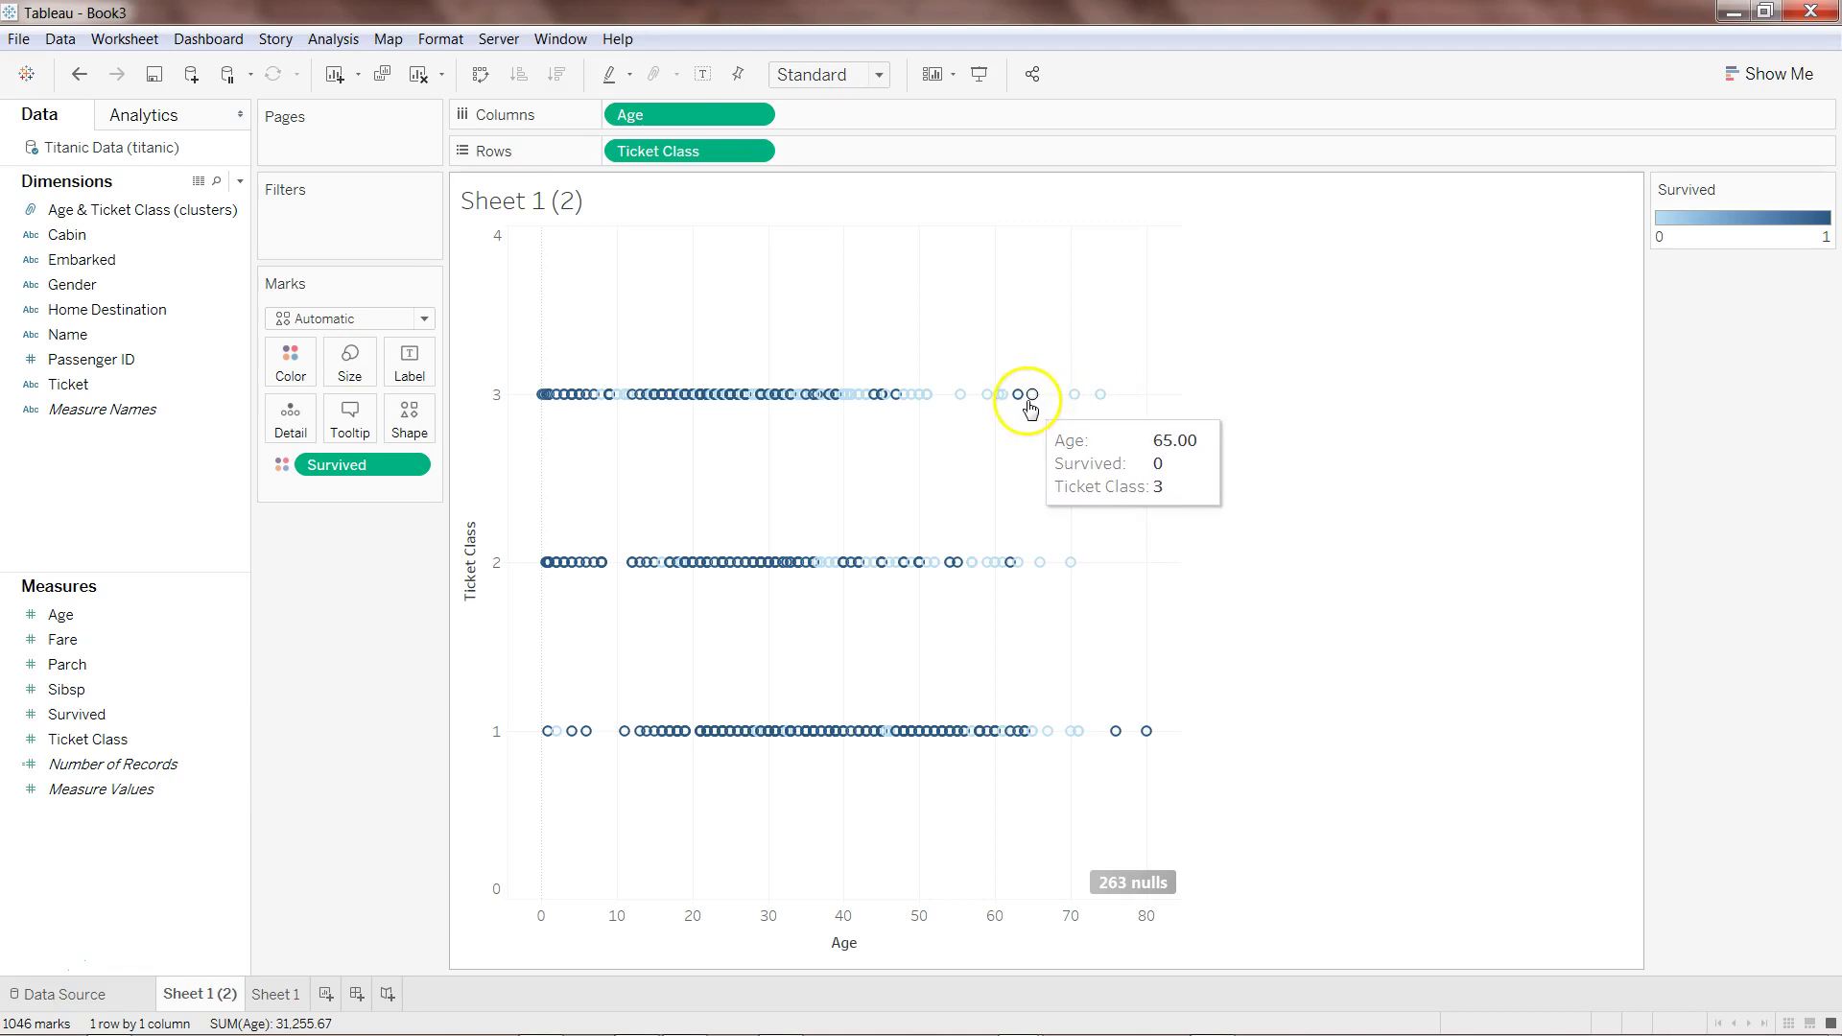
{"action": "left_click", "coordinate": [270, 997]}
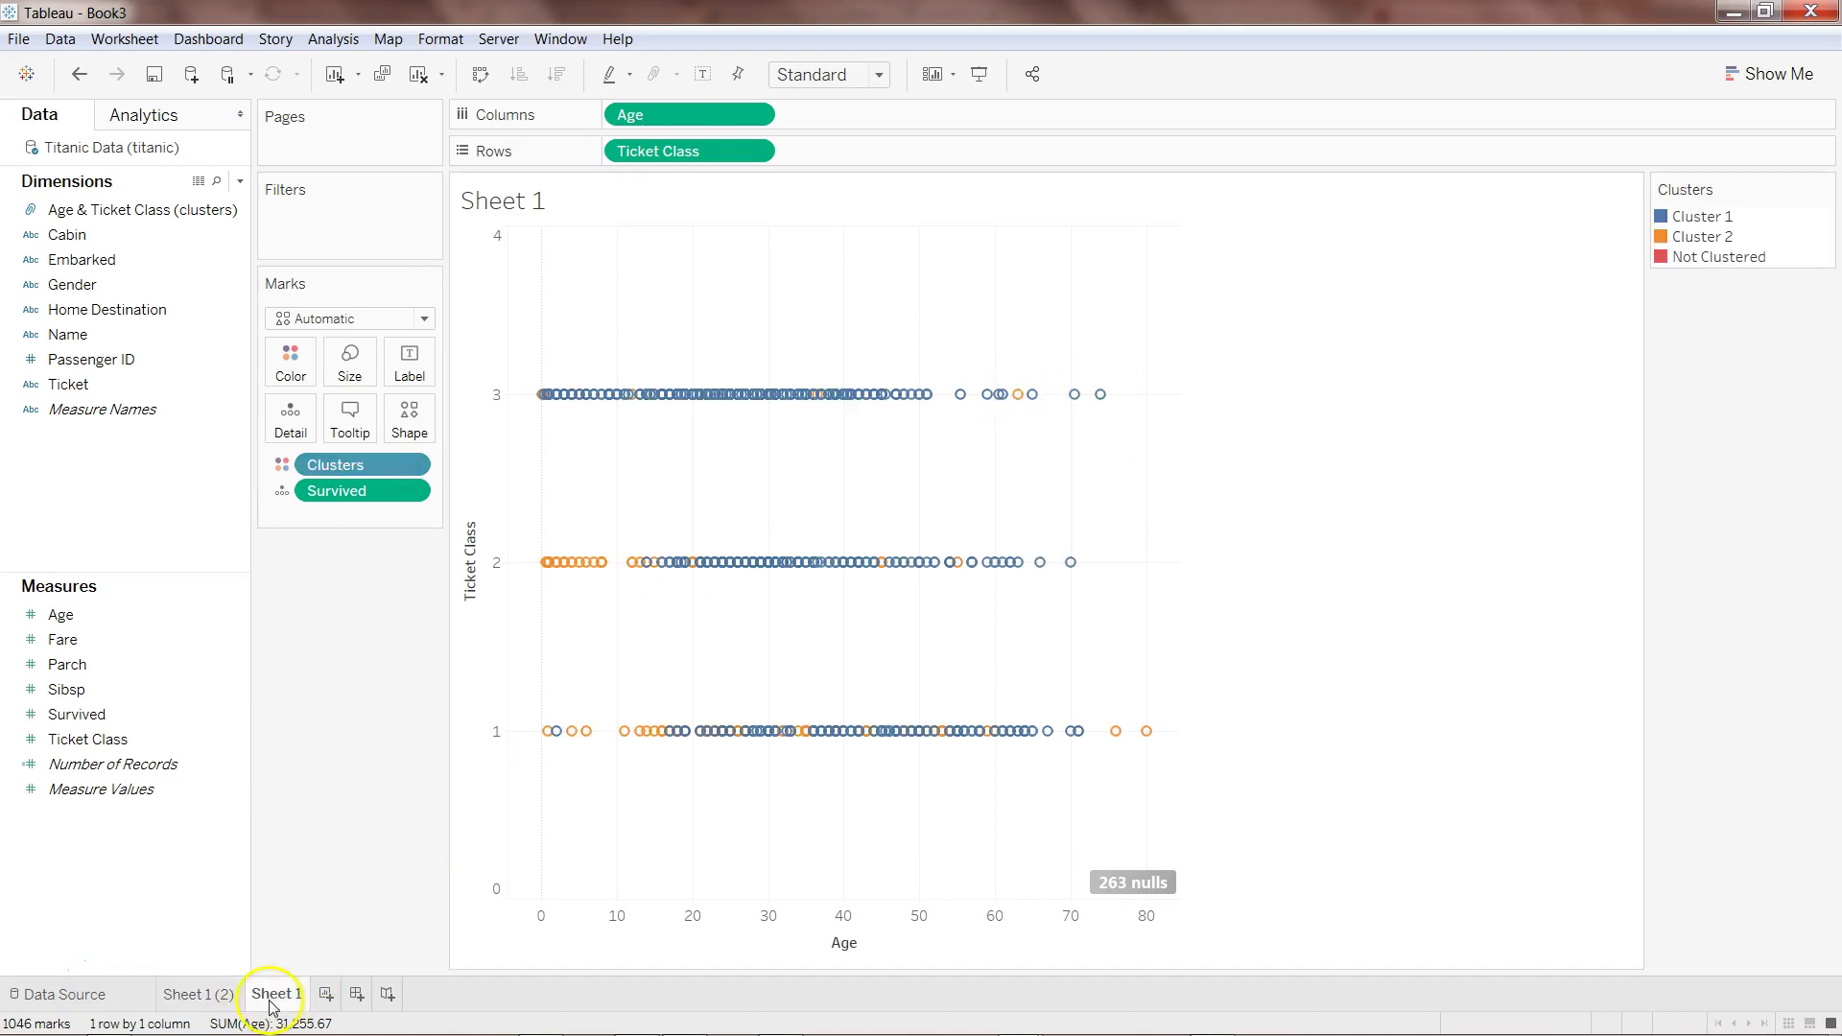
{"action": "mouse_move", "coordinate": [1087, 401]}
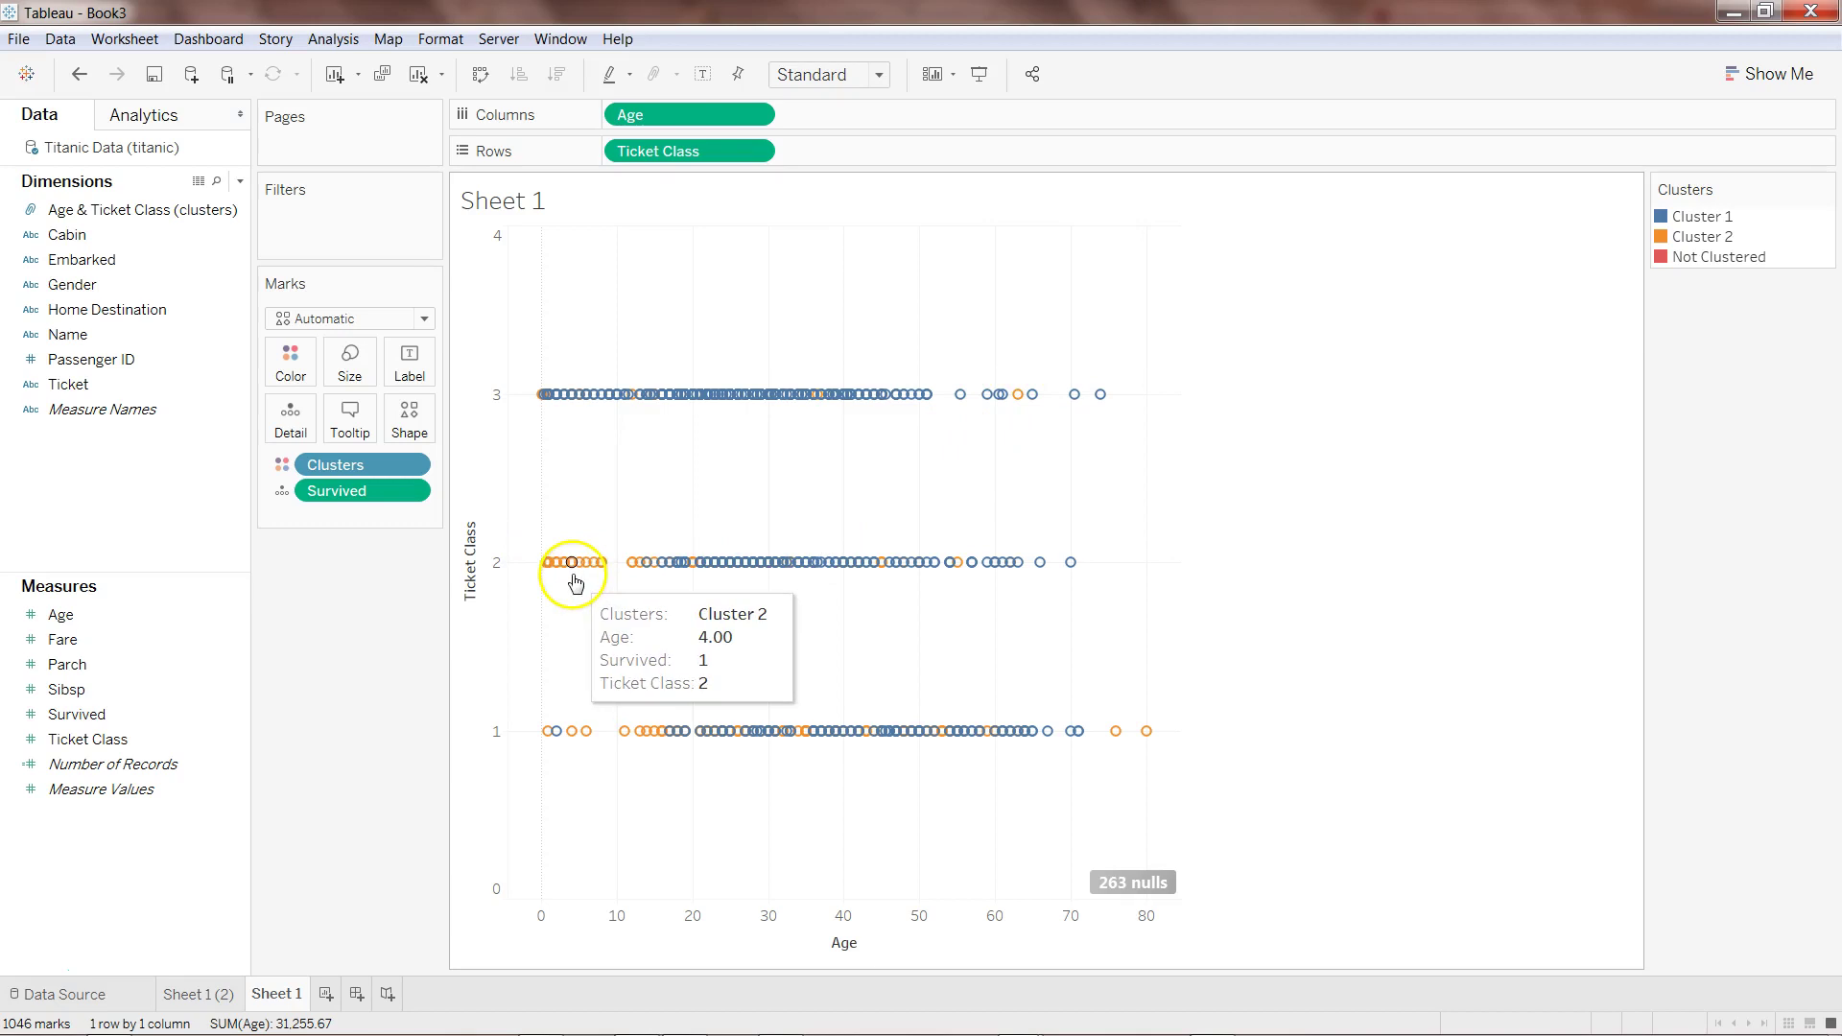
{"action": "left_click", "coordinate": [213, 996]}
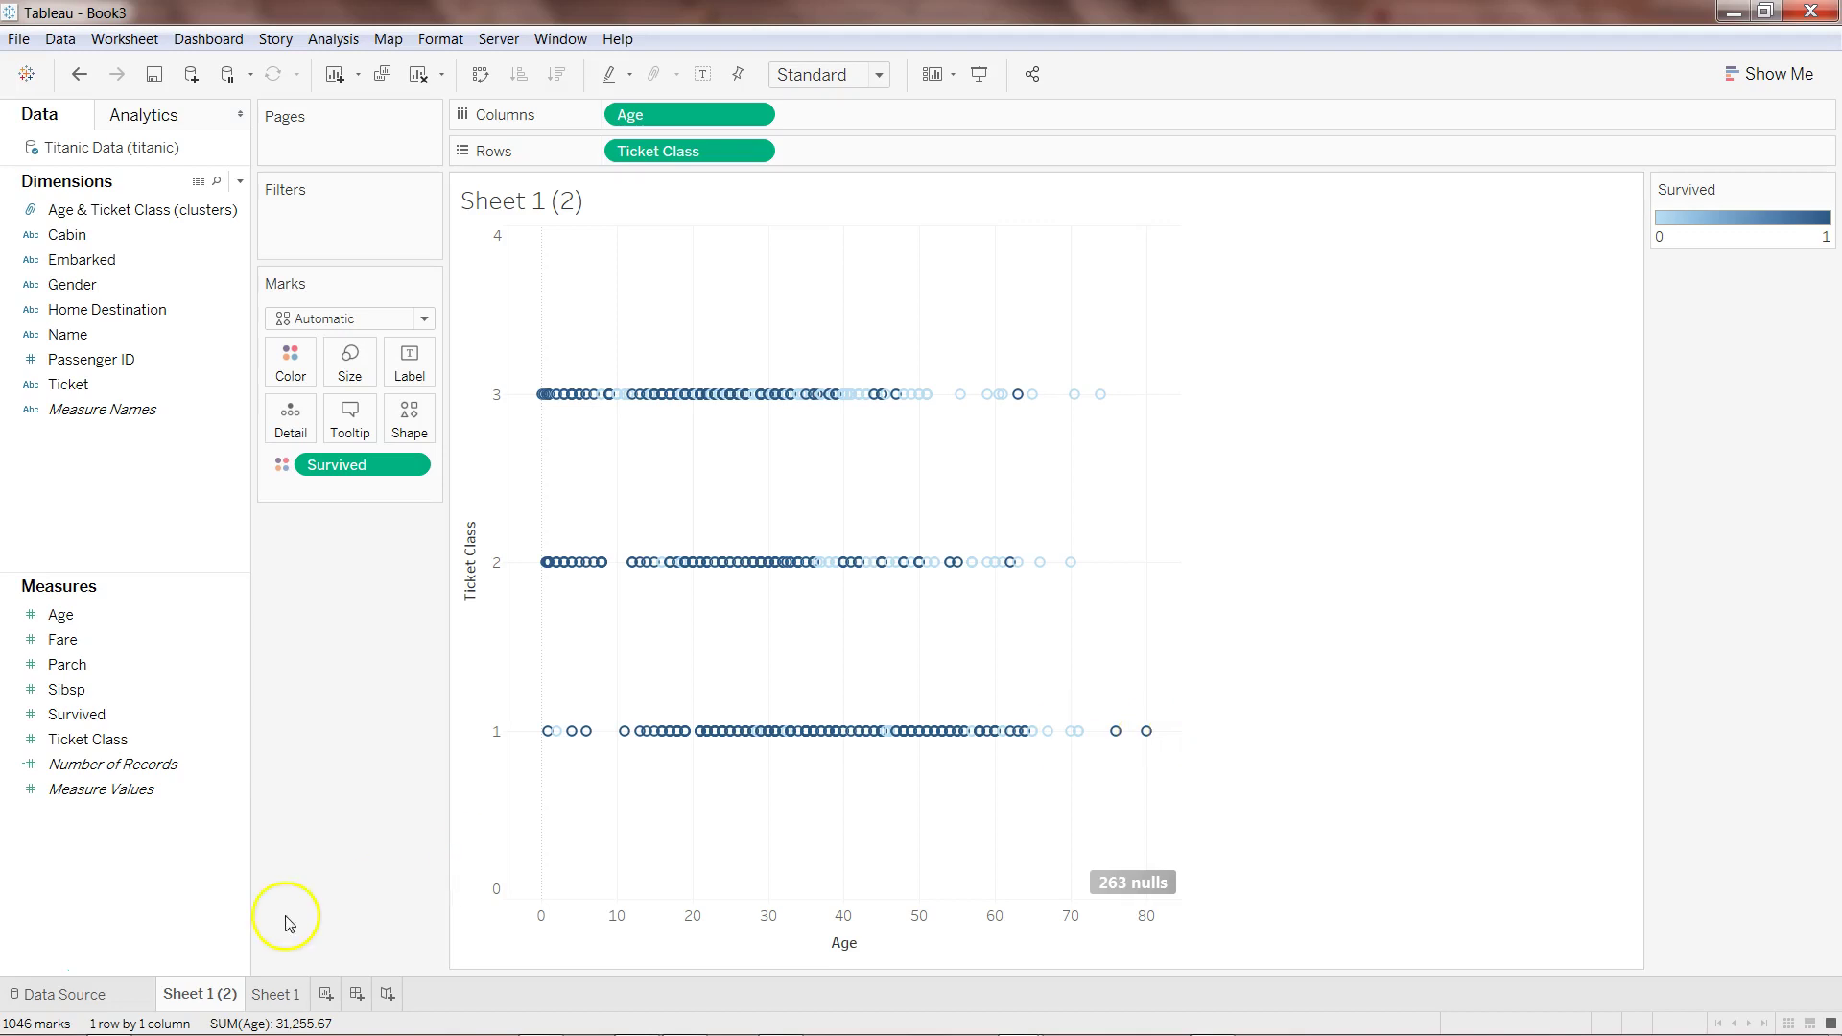
{"action": "left_click", "coordinate": [278, 994]}
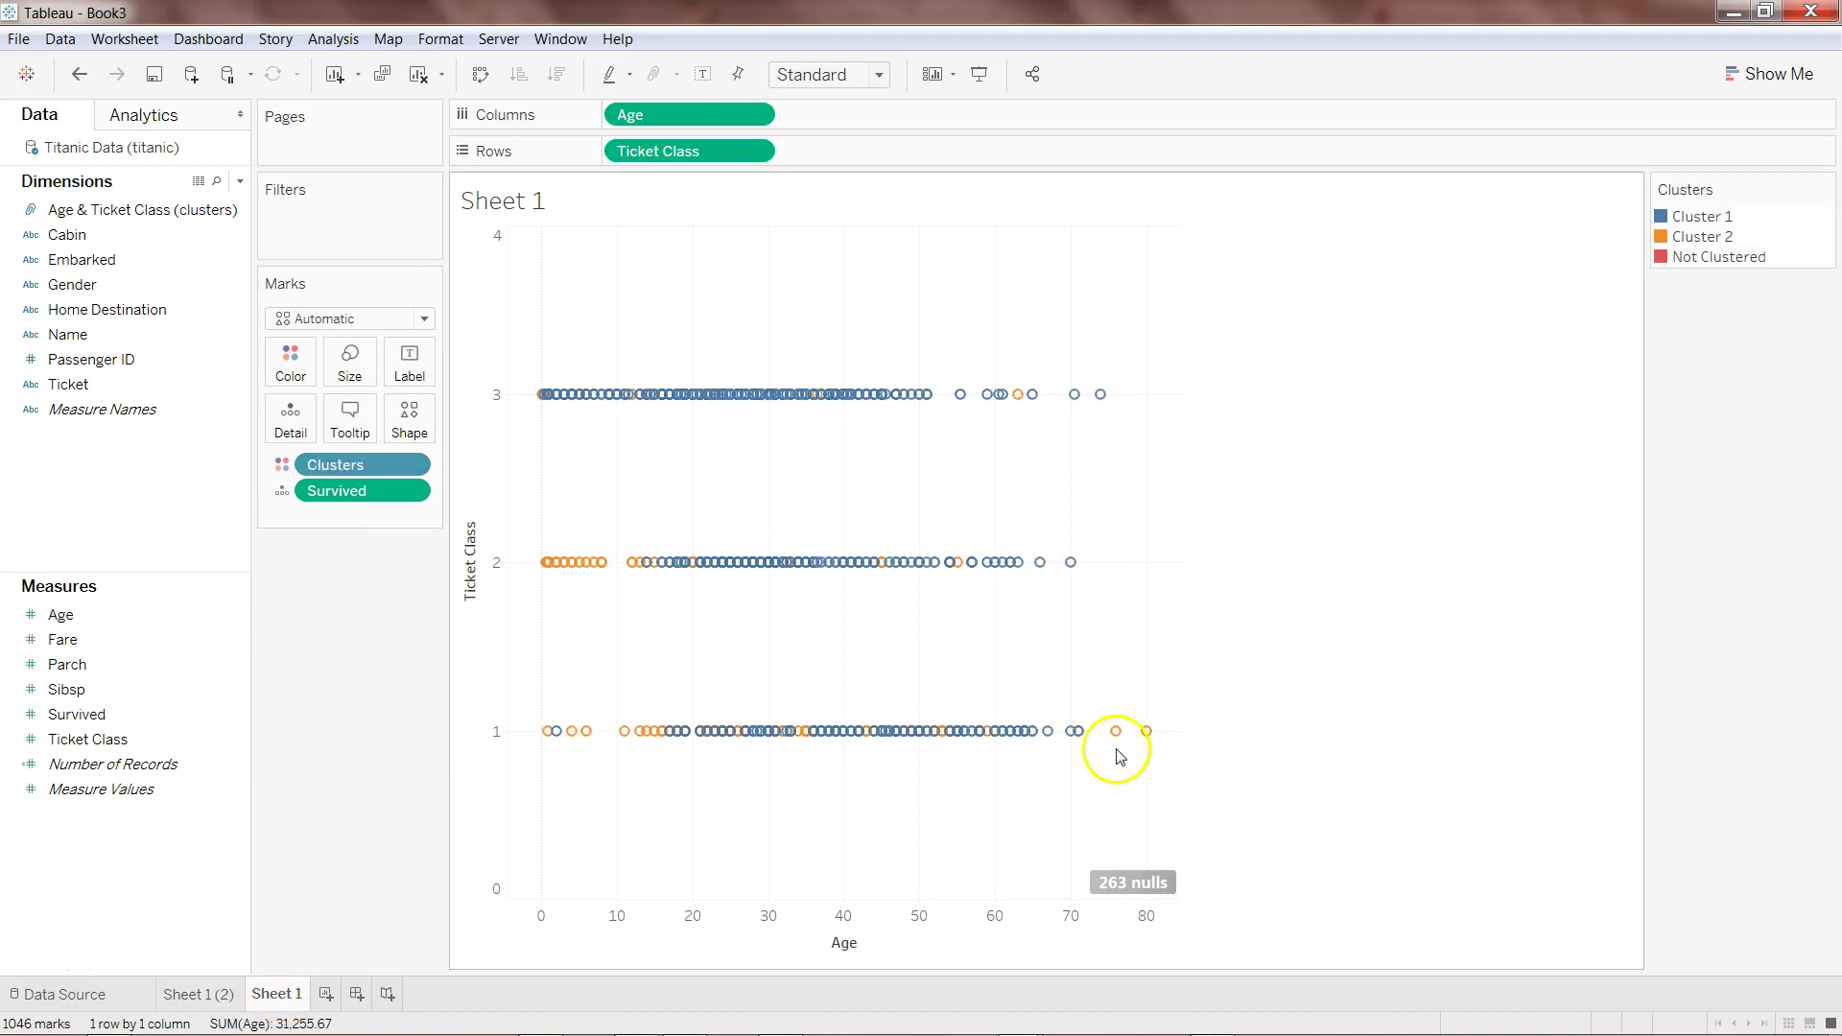
{"action": "mouse_move", "coordinate": [1135, 742]}
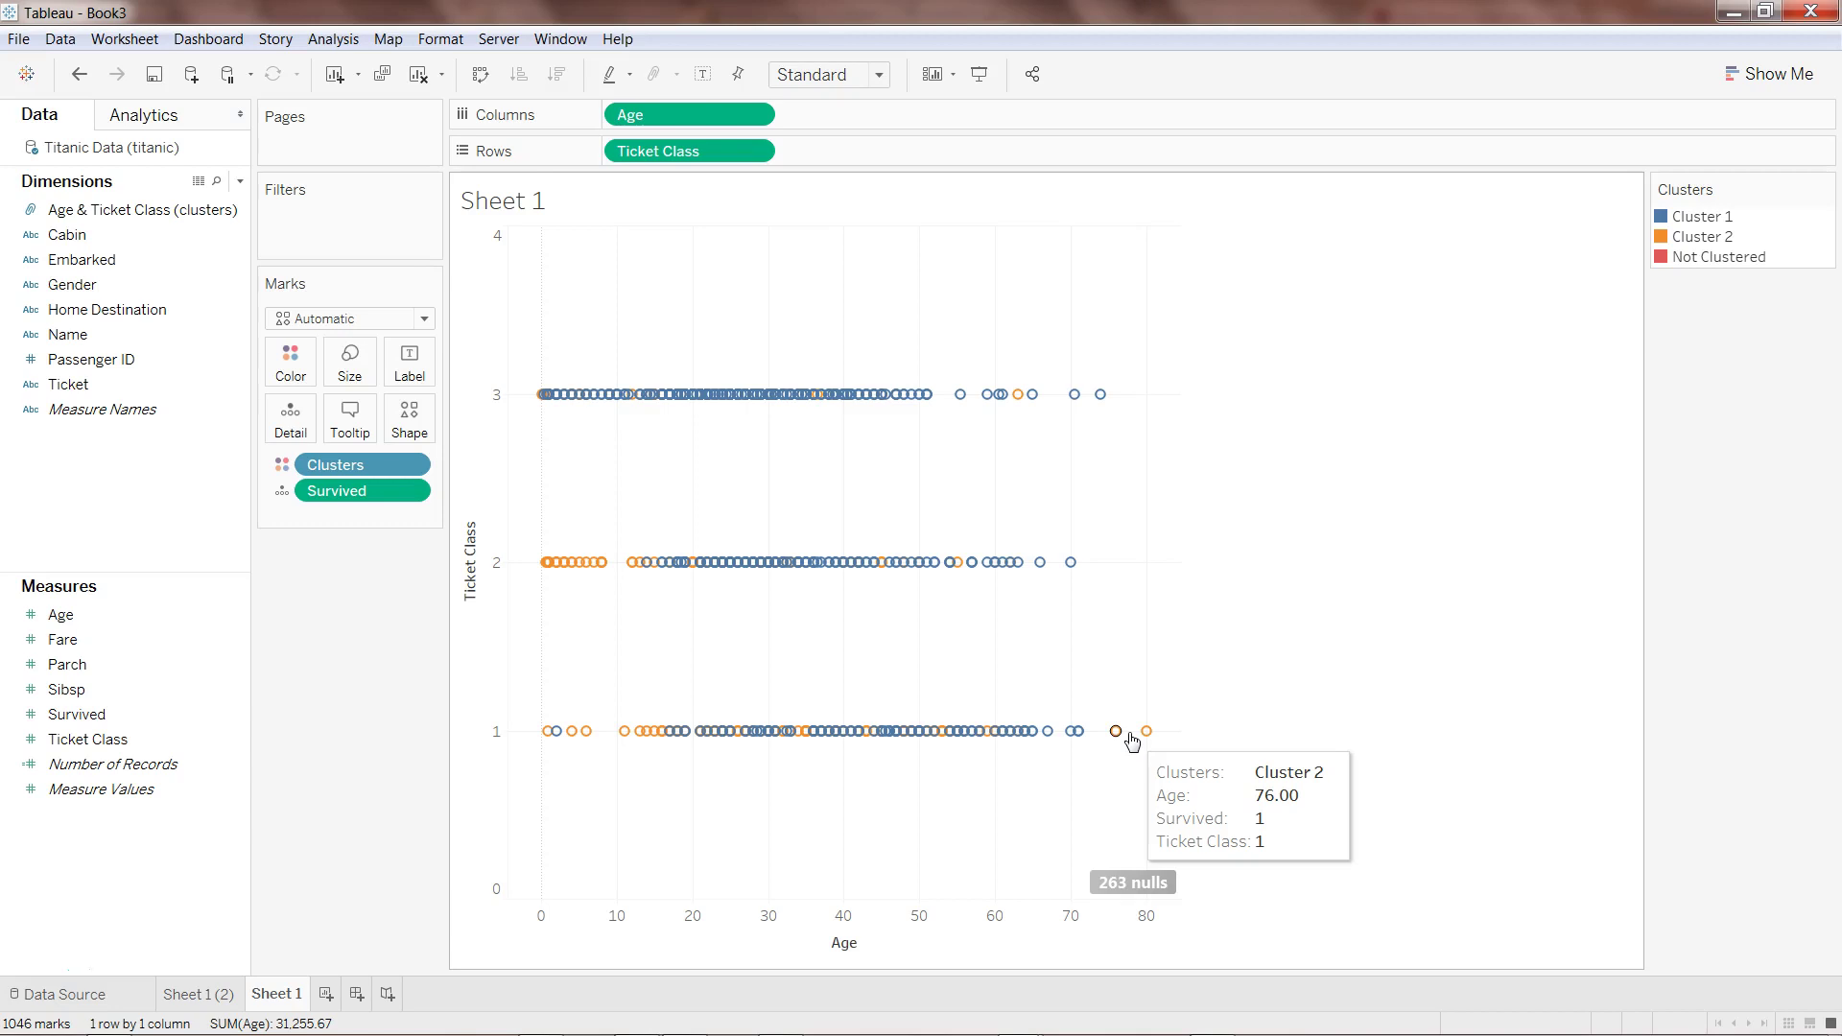
{"action": "left_click", "coordinate": [355, 470]}
{"action": "left_click_drag", "start_coordinate": [355, 470], "coordinate": [171, 496]}
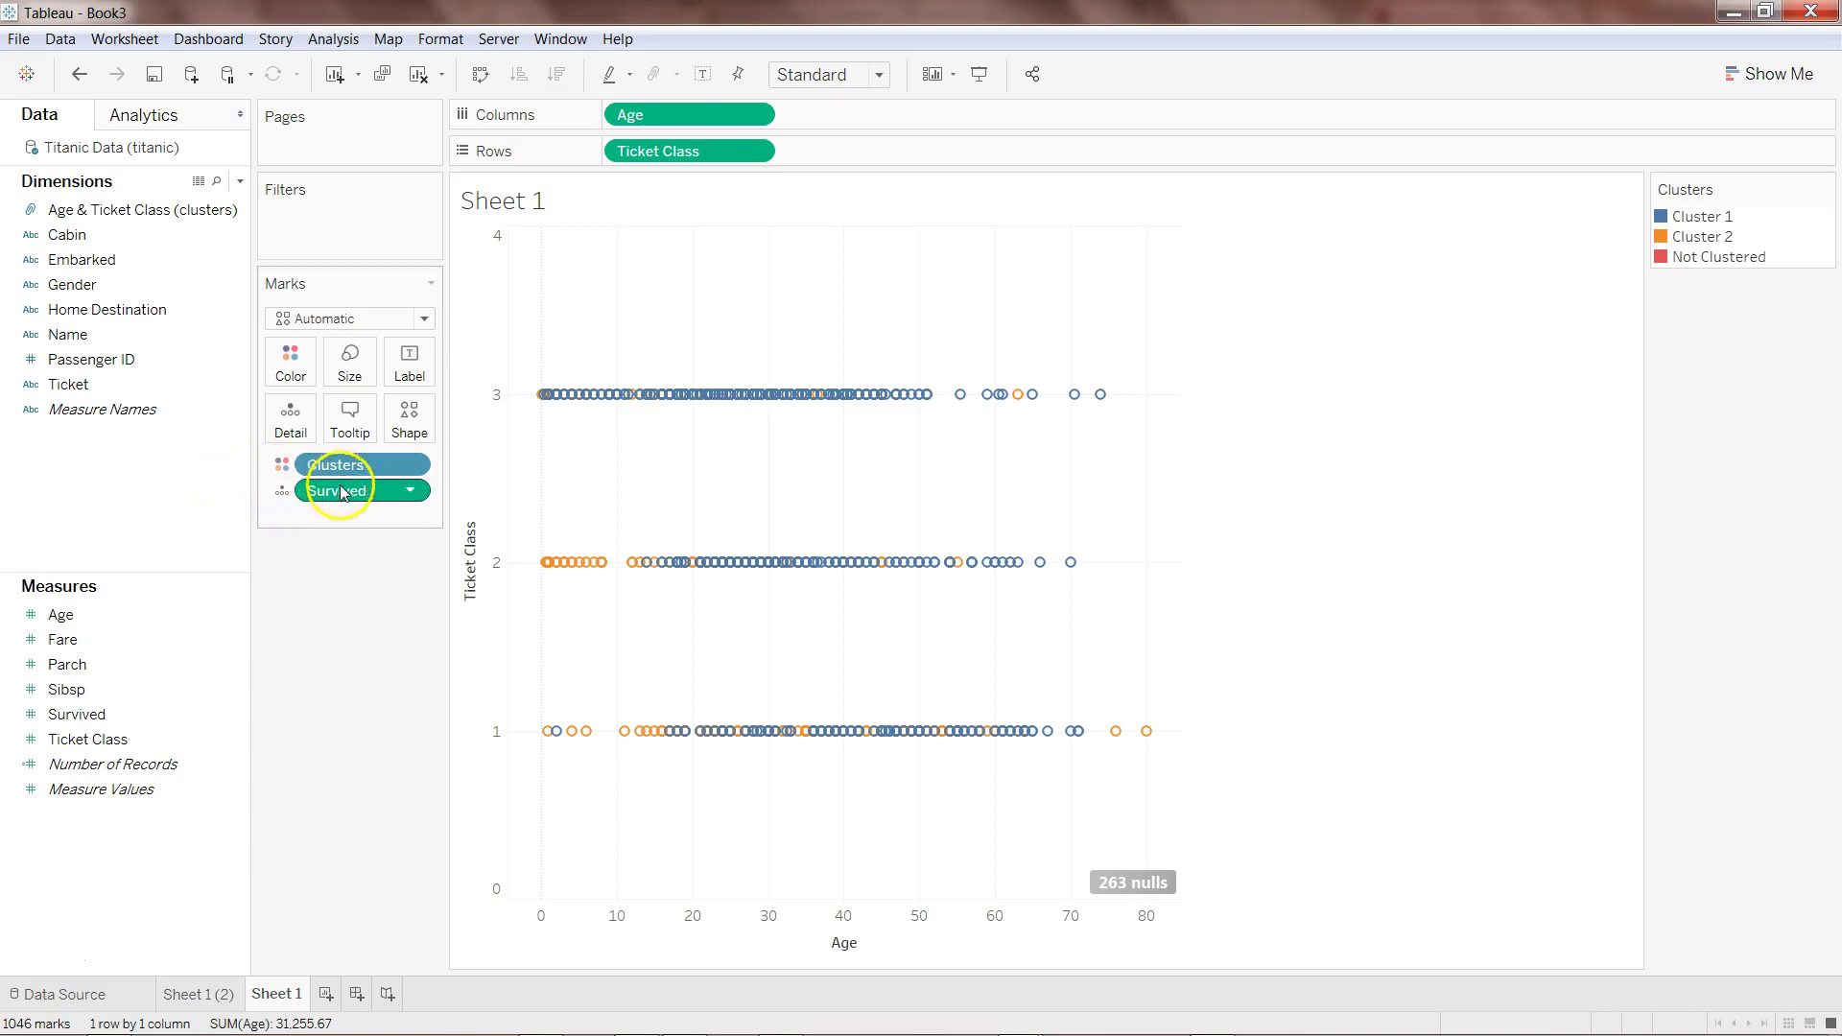
{"action": "left_click", "coordinate": [368, 499]}
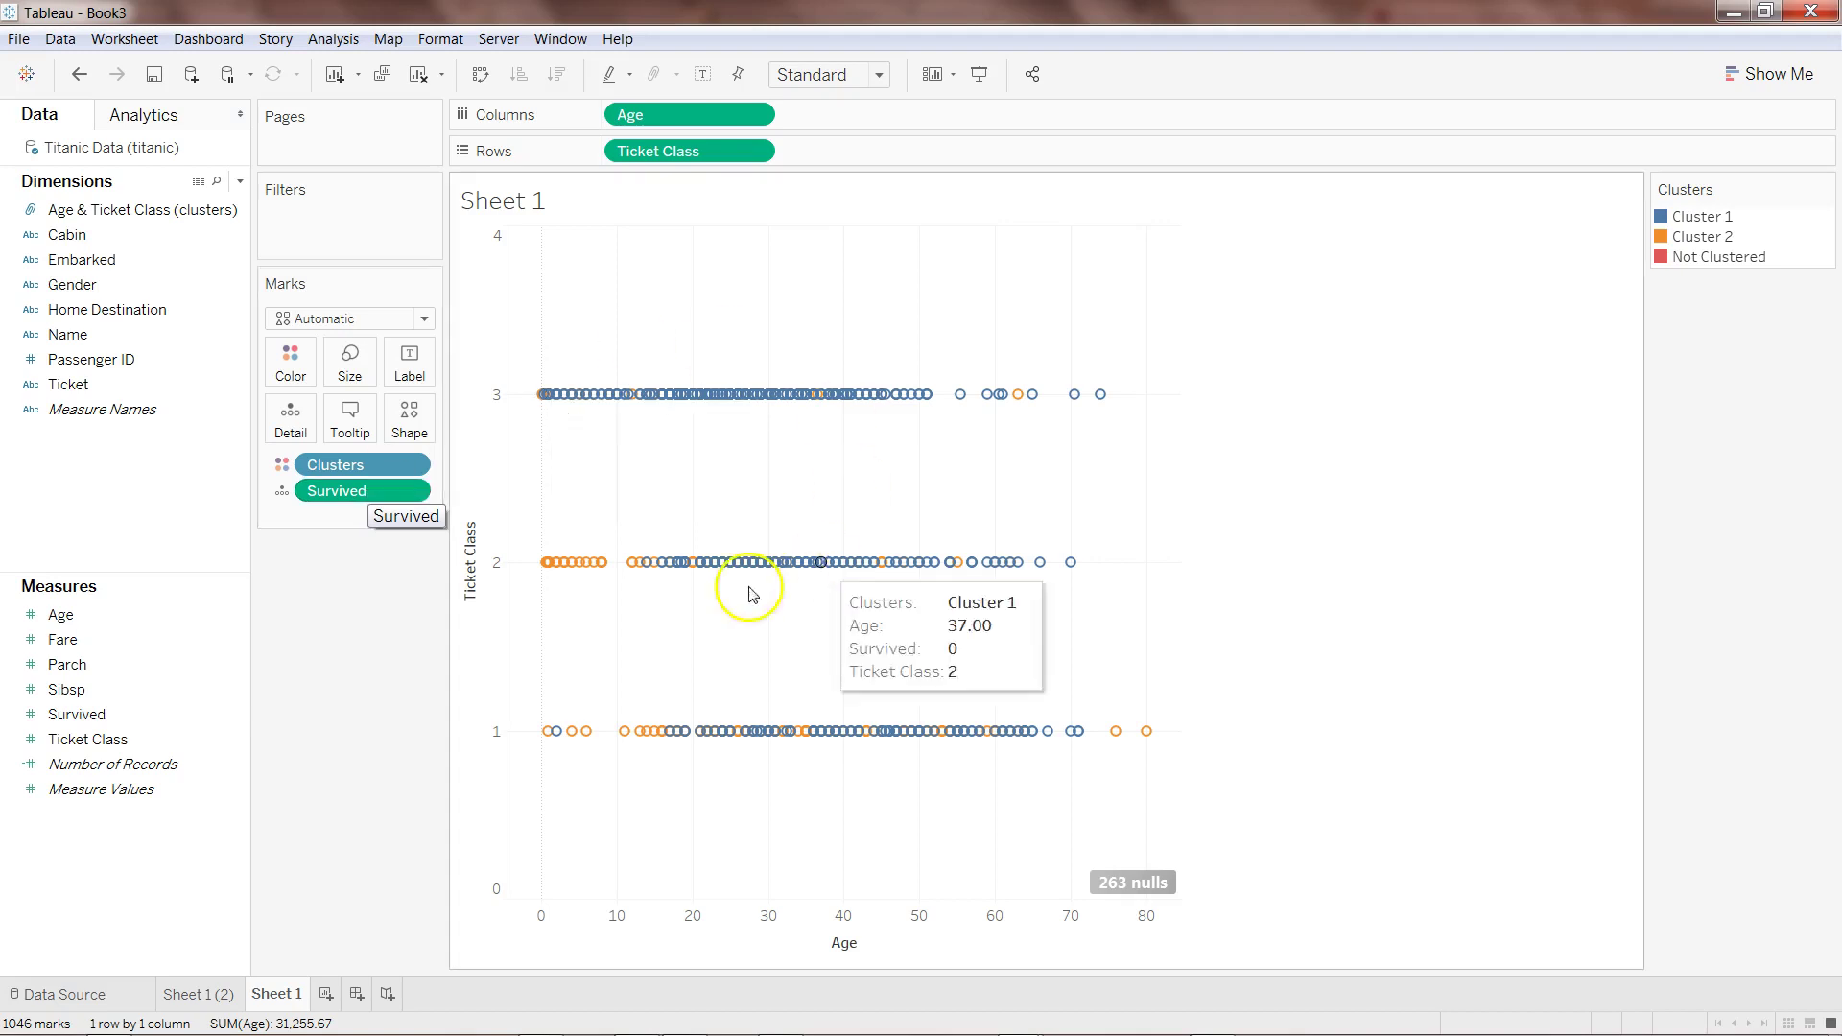
{"action": "left_click", "coordinate": [806, 506]}
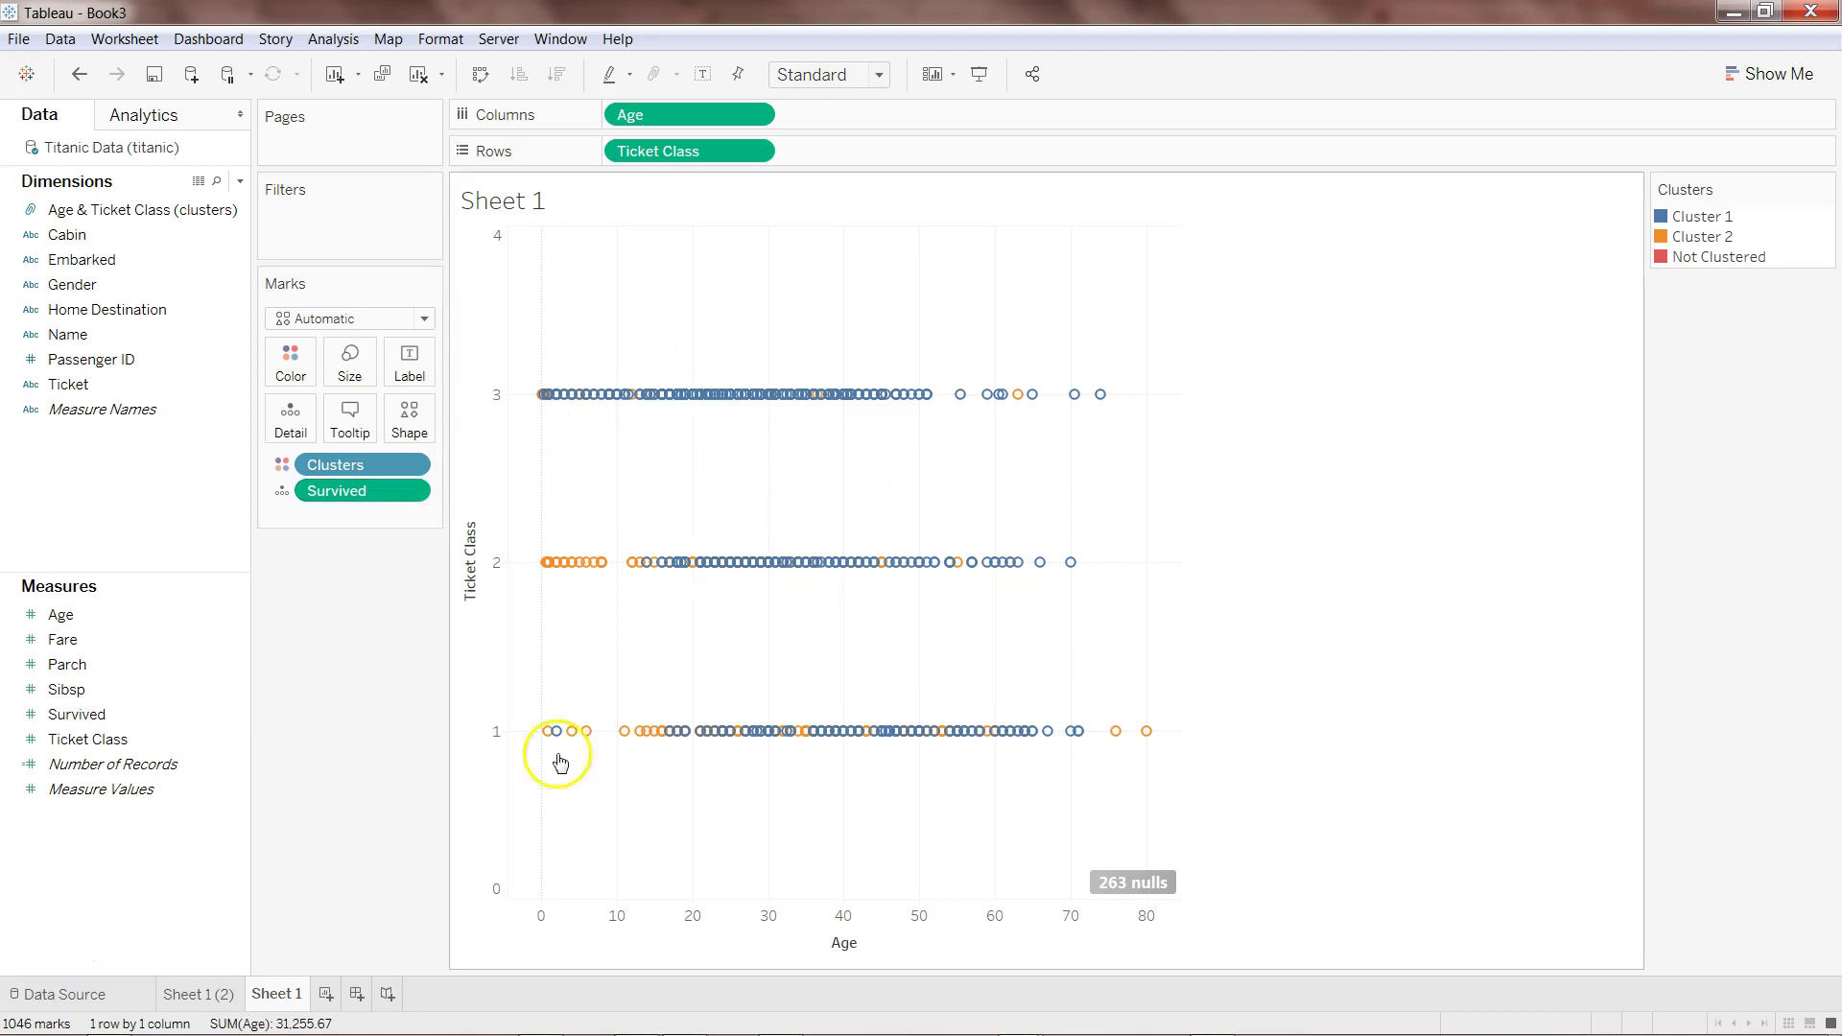
Create a new worksheet plotting Age in columns against Gender in rows, with measure aggregation turned off
{"action": "left_click", "coordinate": [326, 995]}
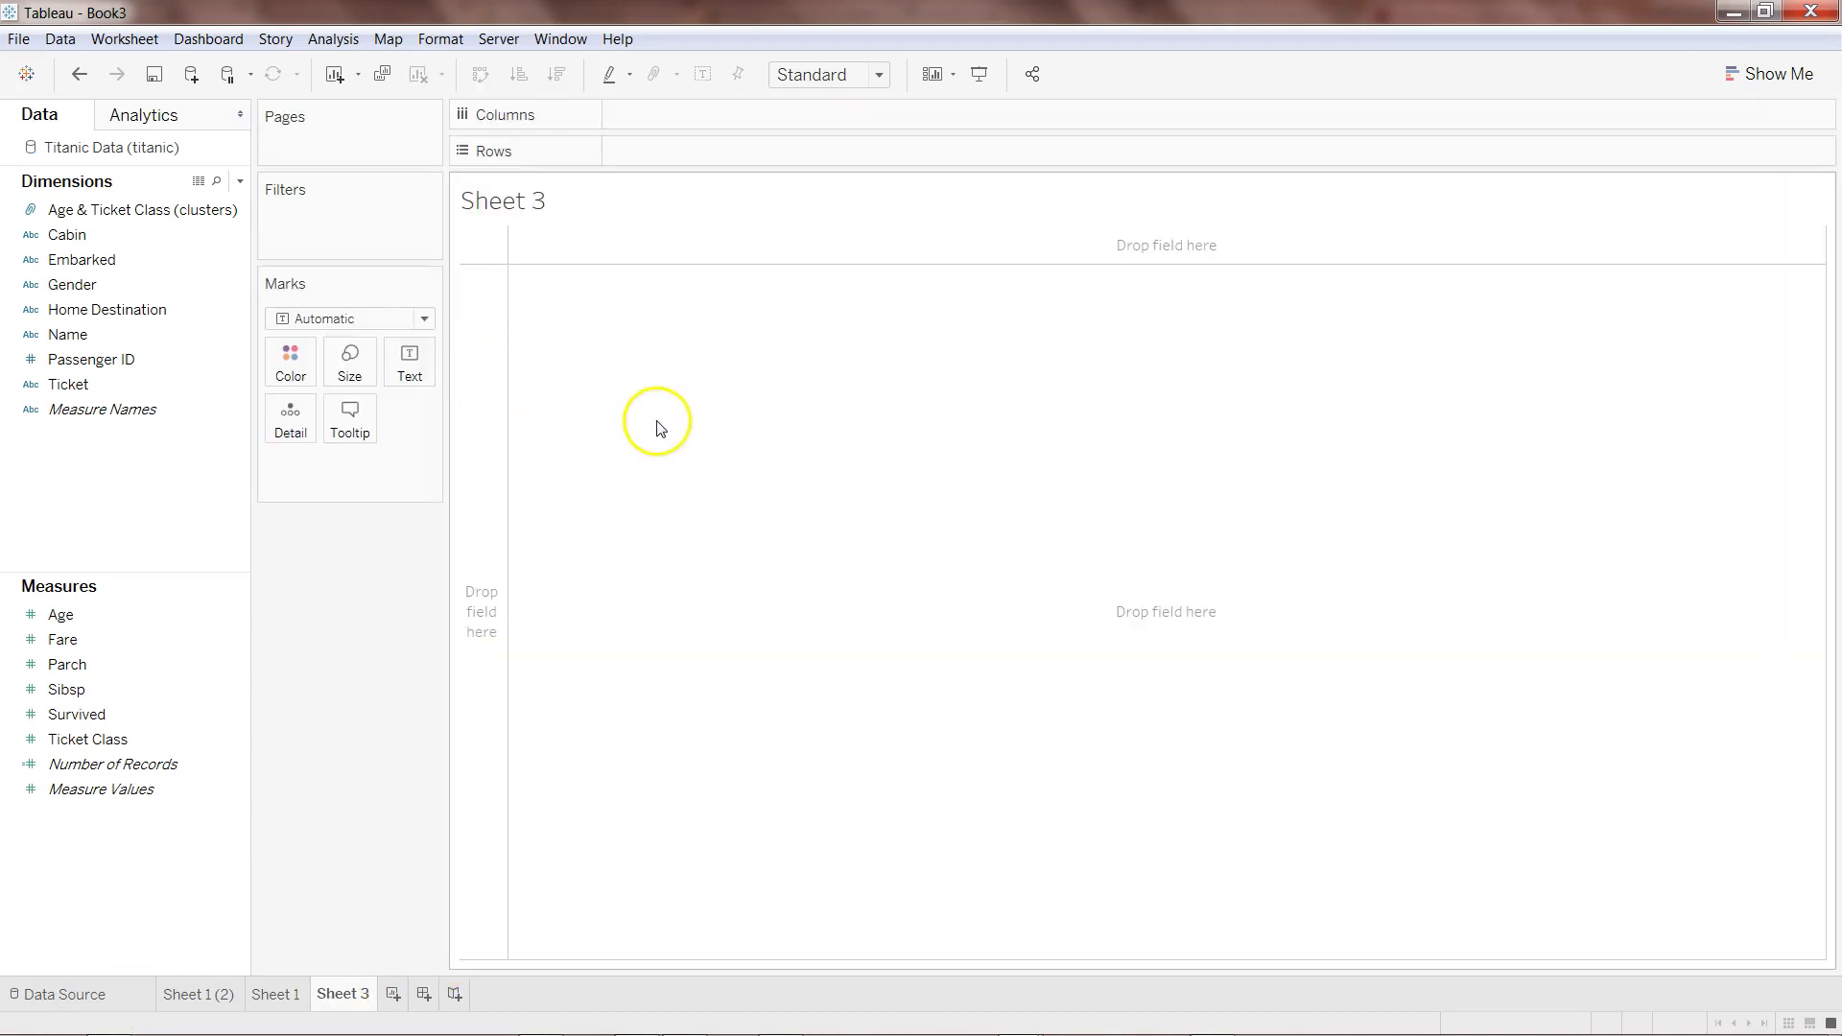
{"action": "left_click", "coordinate": [180, 616]}
{"action": "left_click_drag", "start_coordinate": [180, 625], "coordinate": [773, 123]}
{"action": "left_click", "coordinate": [197, 290]}
{"action": "left_click_drag", "start_coordinate": [200, 300], "coordinate": [729, 153]}
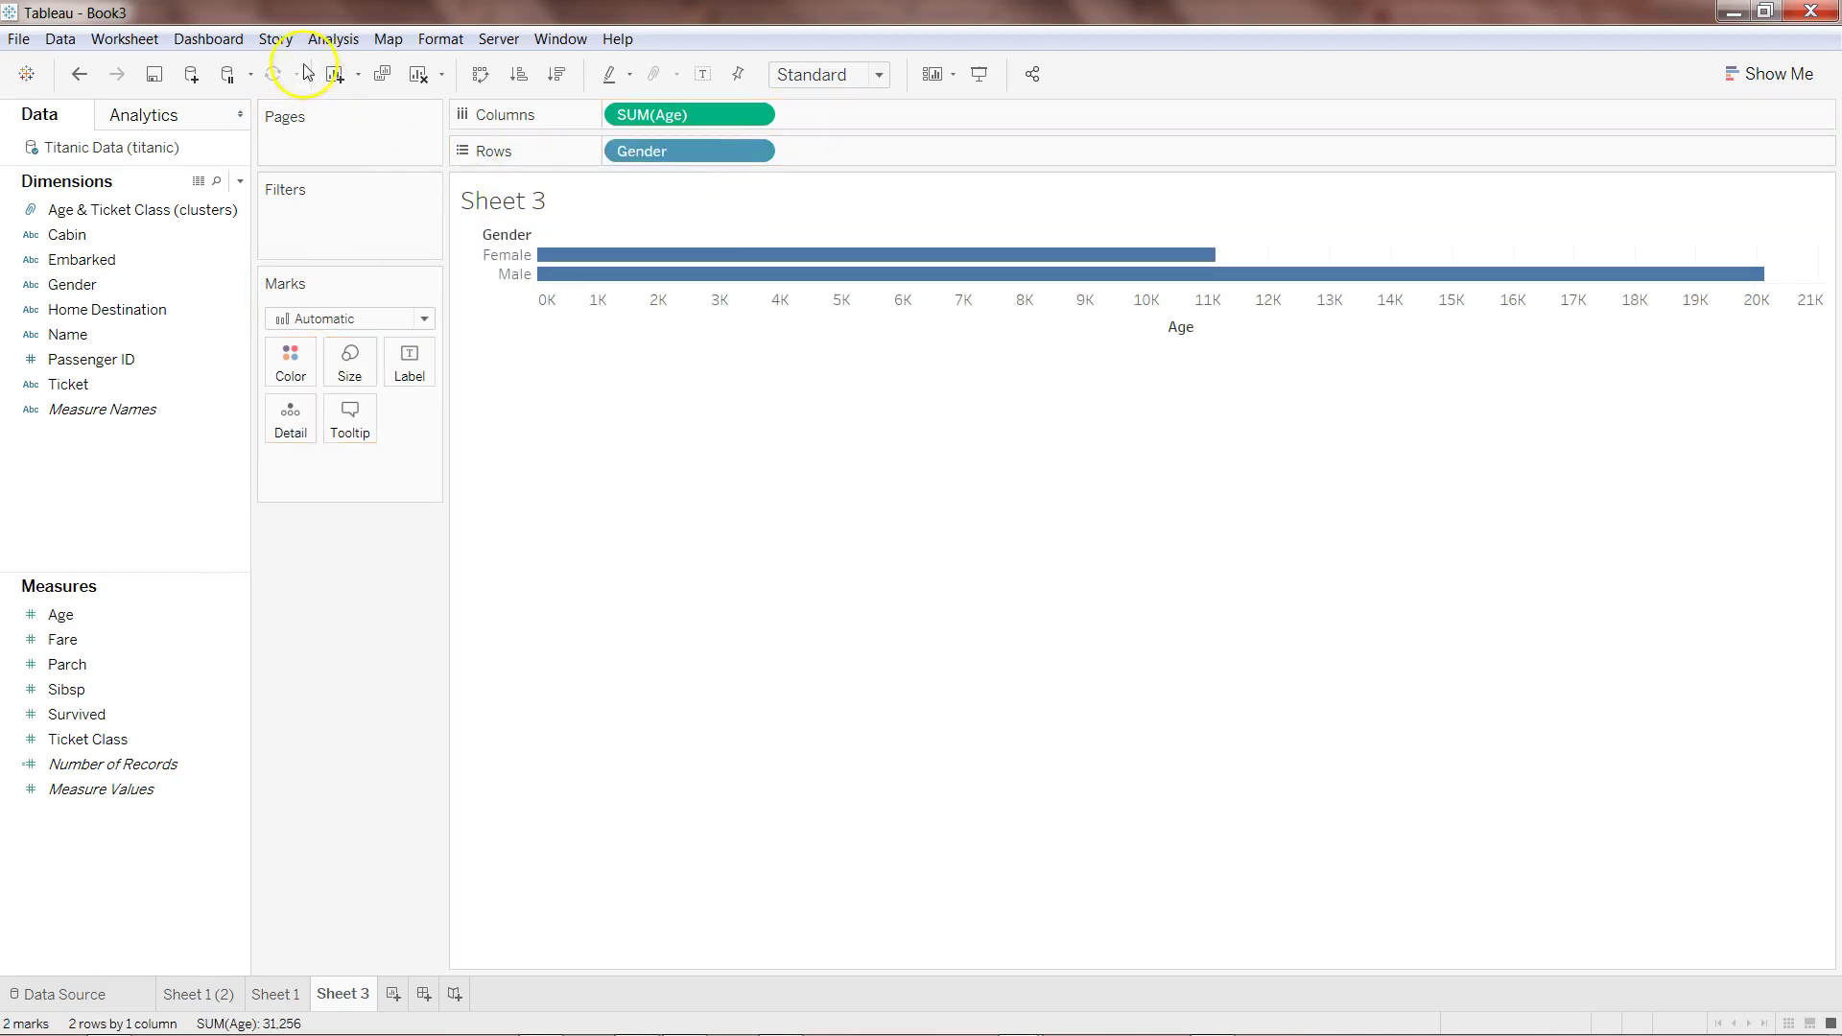
{"action": "left_click", "coordinate": [323, 40]}
{"action": "left_click", "coordinate": [336, 82]}
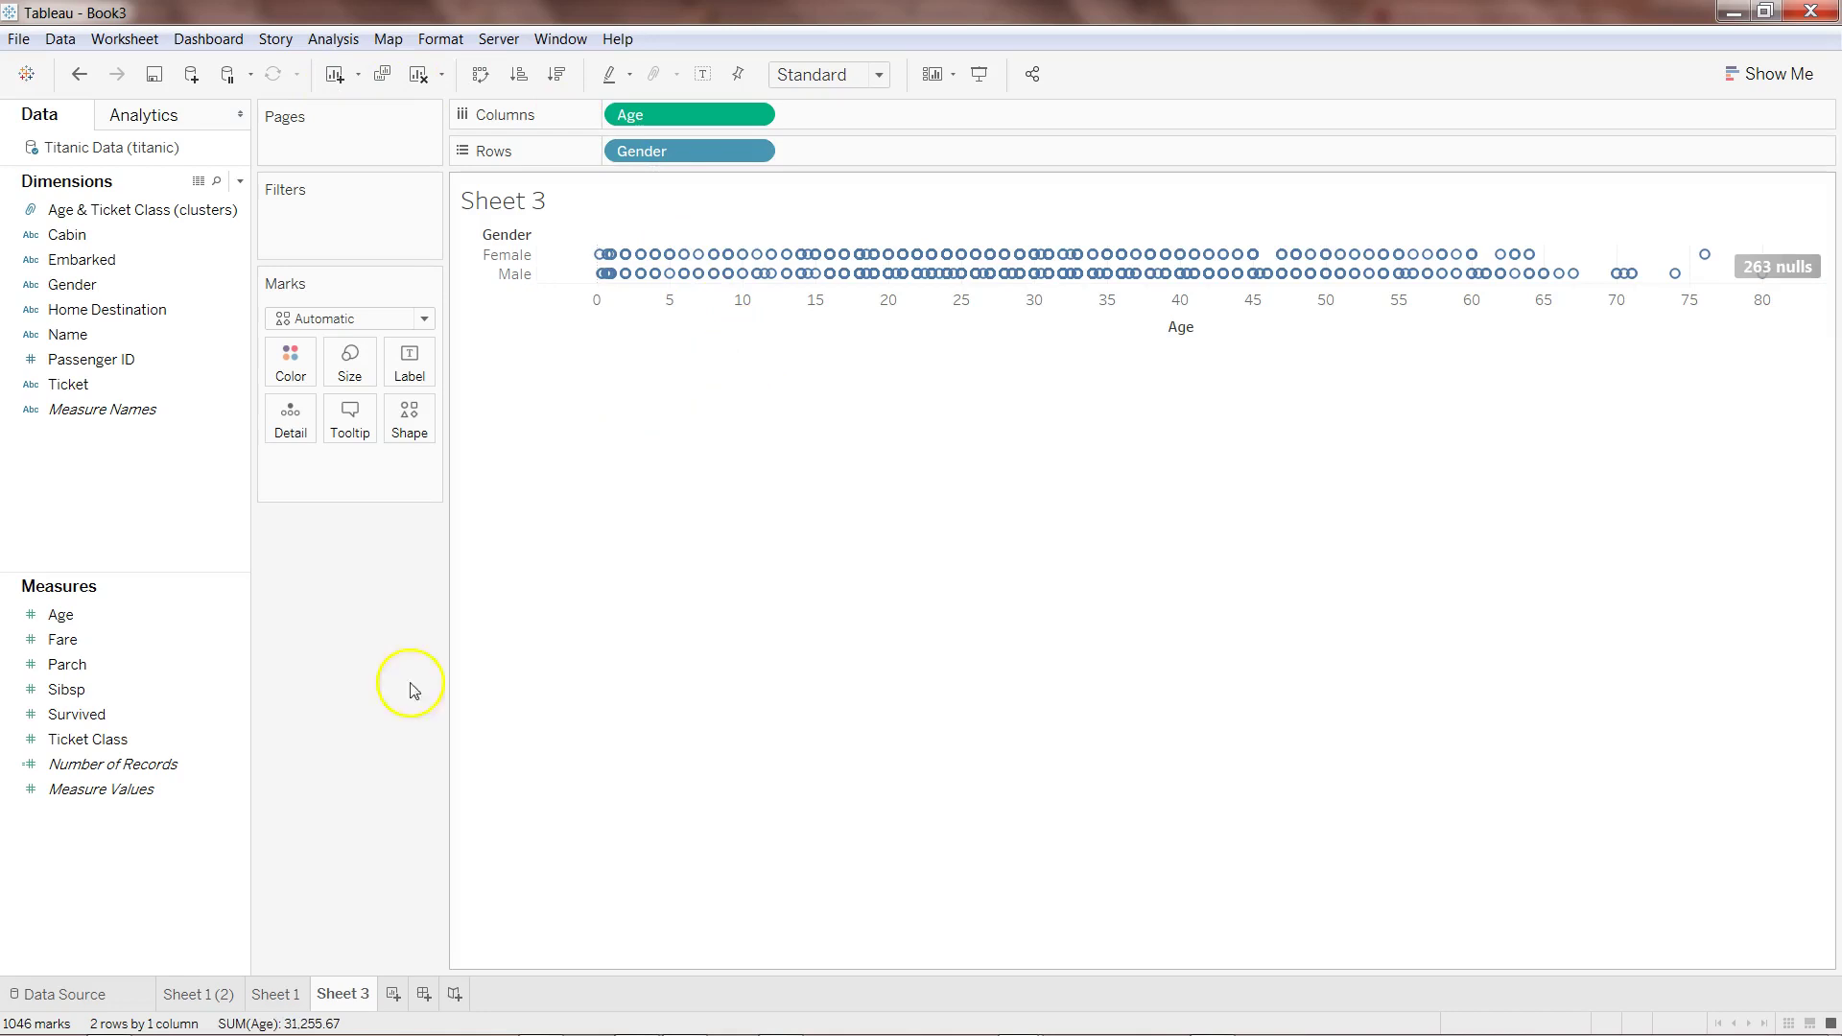
Colour the age and gender marks by Survived and inspect marks at higher ages
{"action": "left_click", "coordinate": [140, 714]}
{"action": "left_click_drag", "start_coordinate": [140, 713], "coordinate": [295, 369]}
{"action": "mouse_move", "coordinate": [1322, 279]}
{"action": "mouse_move", "coordinate": [1461, 281]}
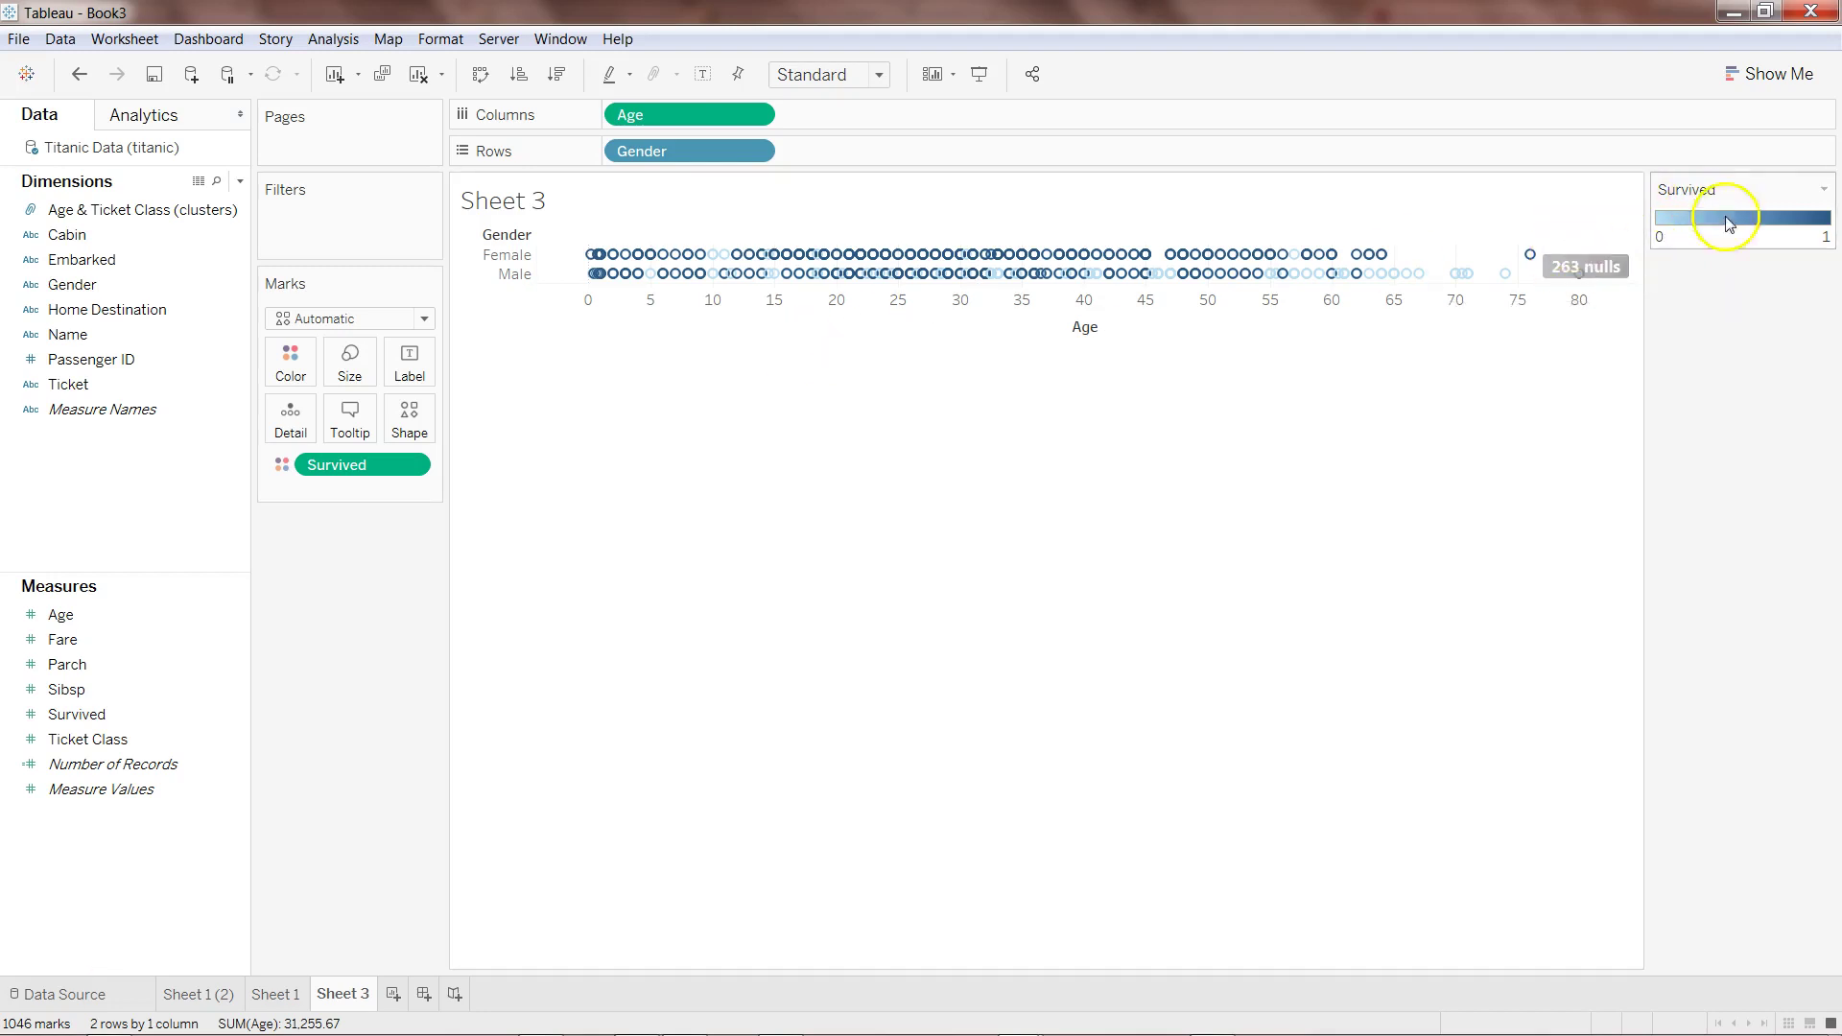
Set the Survived colours to the Orange-Blue Diverging palette, stepped into 2 colours
{"action": "left_click", "coordinate": [300, 370]}
{"action": "left_click", "coordinate": [336, 438]}
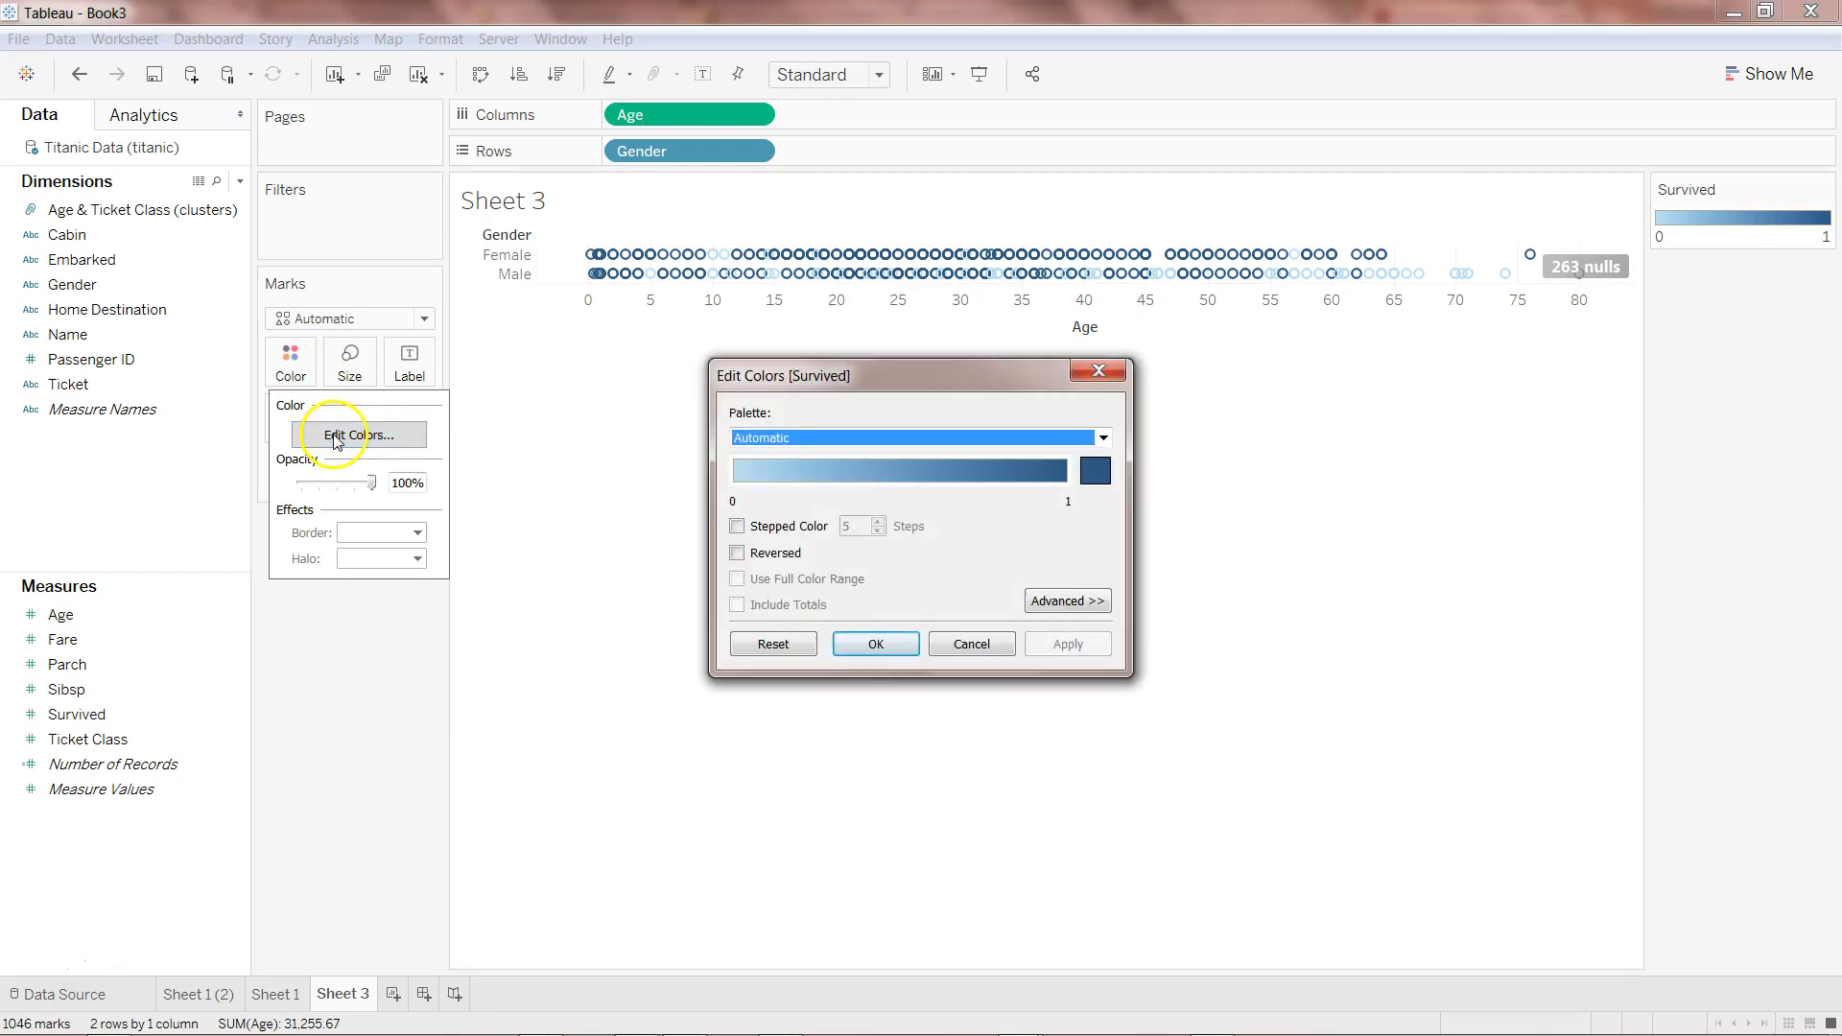
{"action": "left_click", "coordinate": [786, 527]}
{"action": "left_click", "coordinate": [877, 532]}
{"action": "left_click", "coordinate": [877, 531]}
{"action": "left_click", "coordinate": [877, 531]}
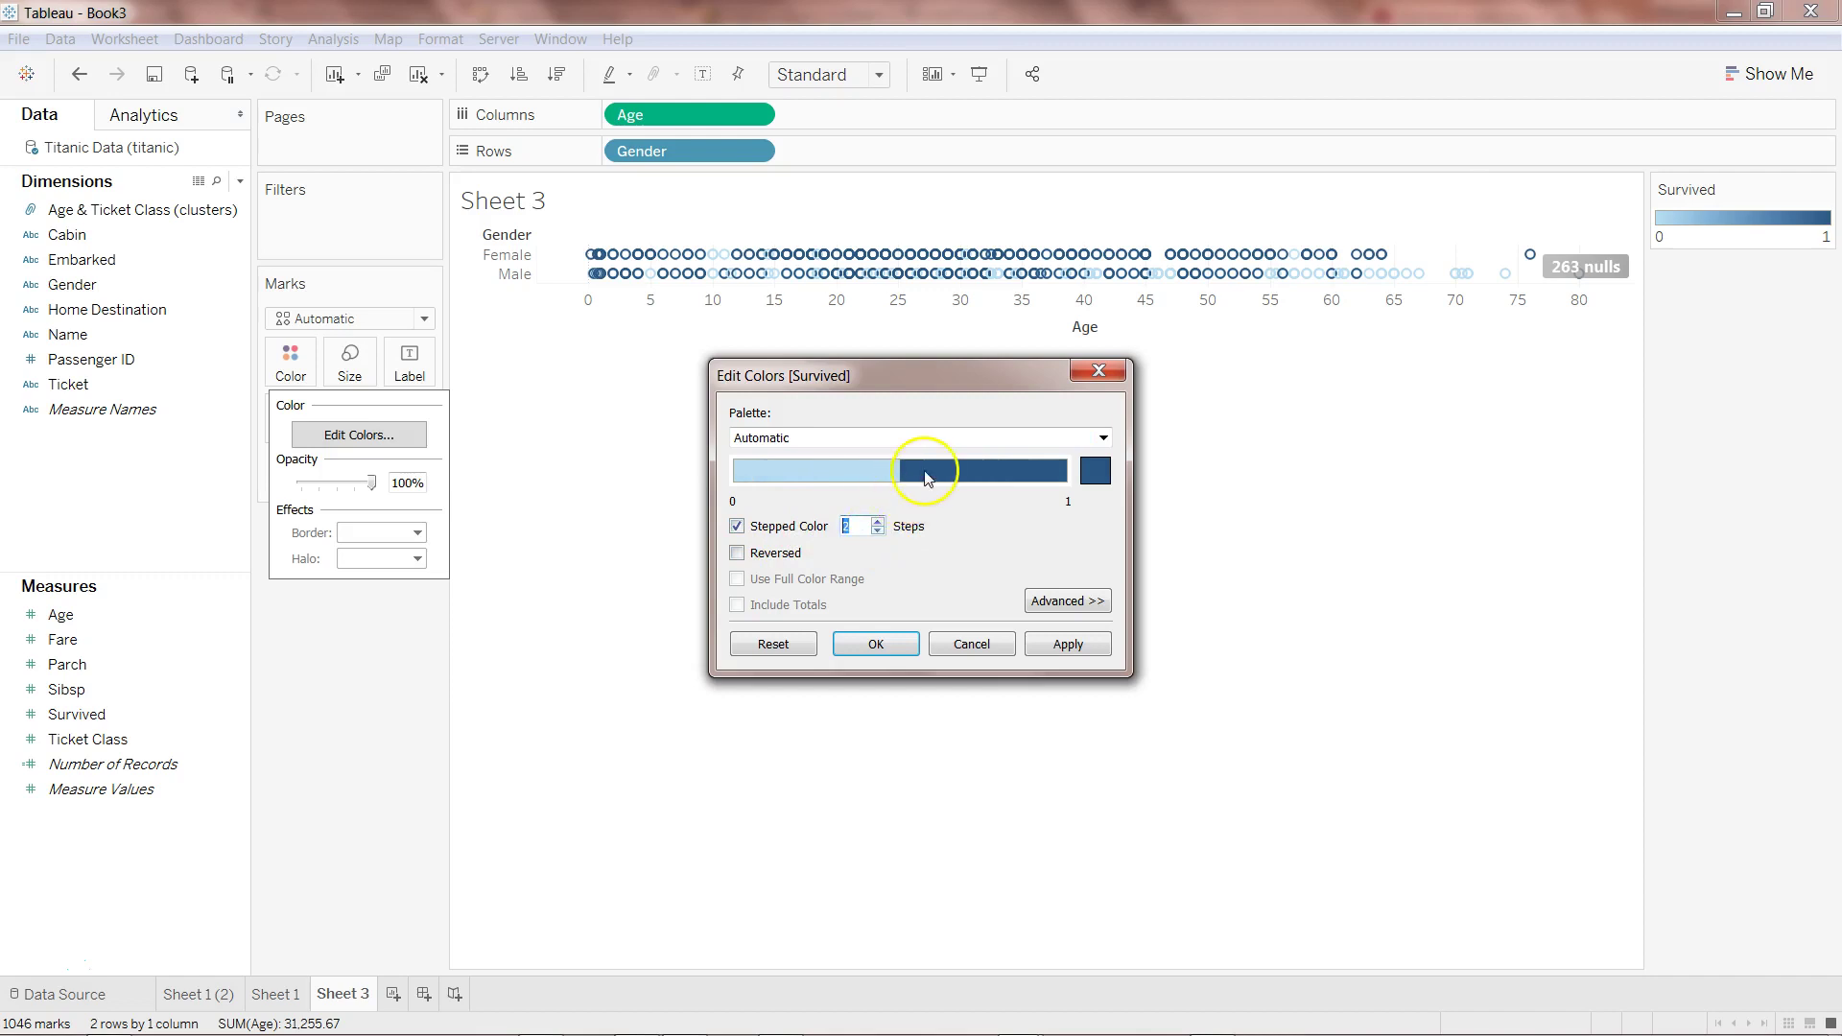
{"action": "left_click", "coordinate": [1017, 438]}
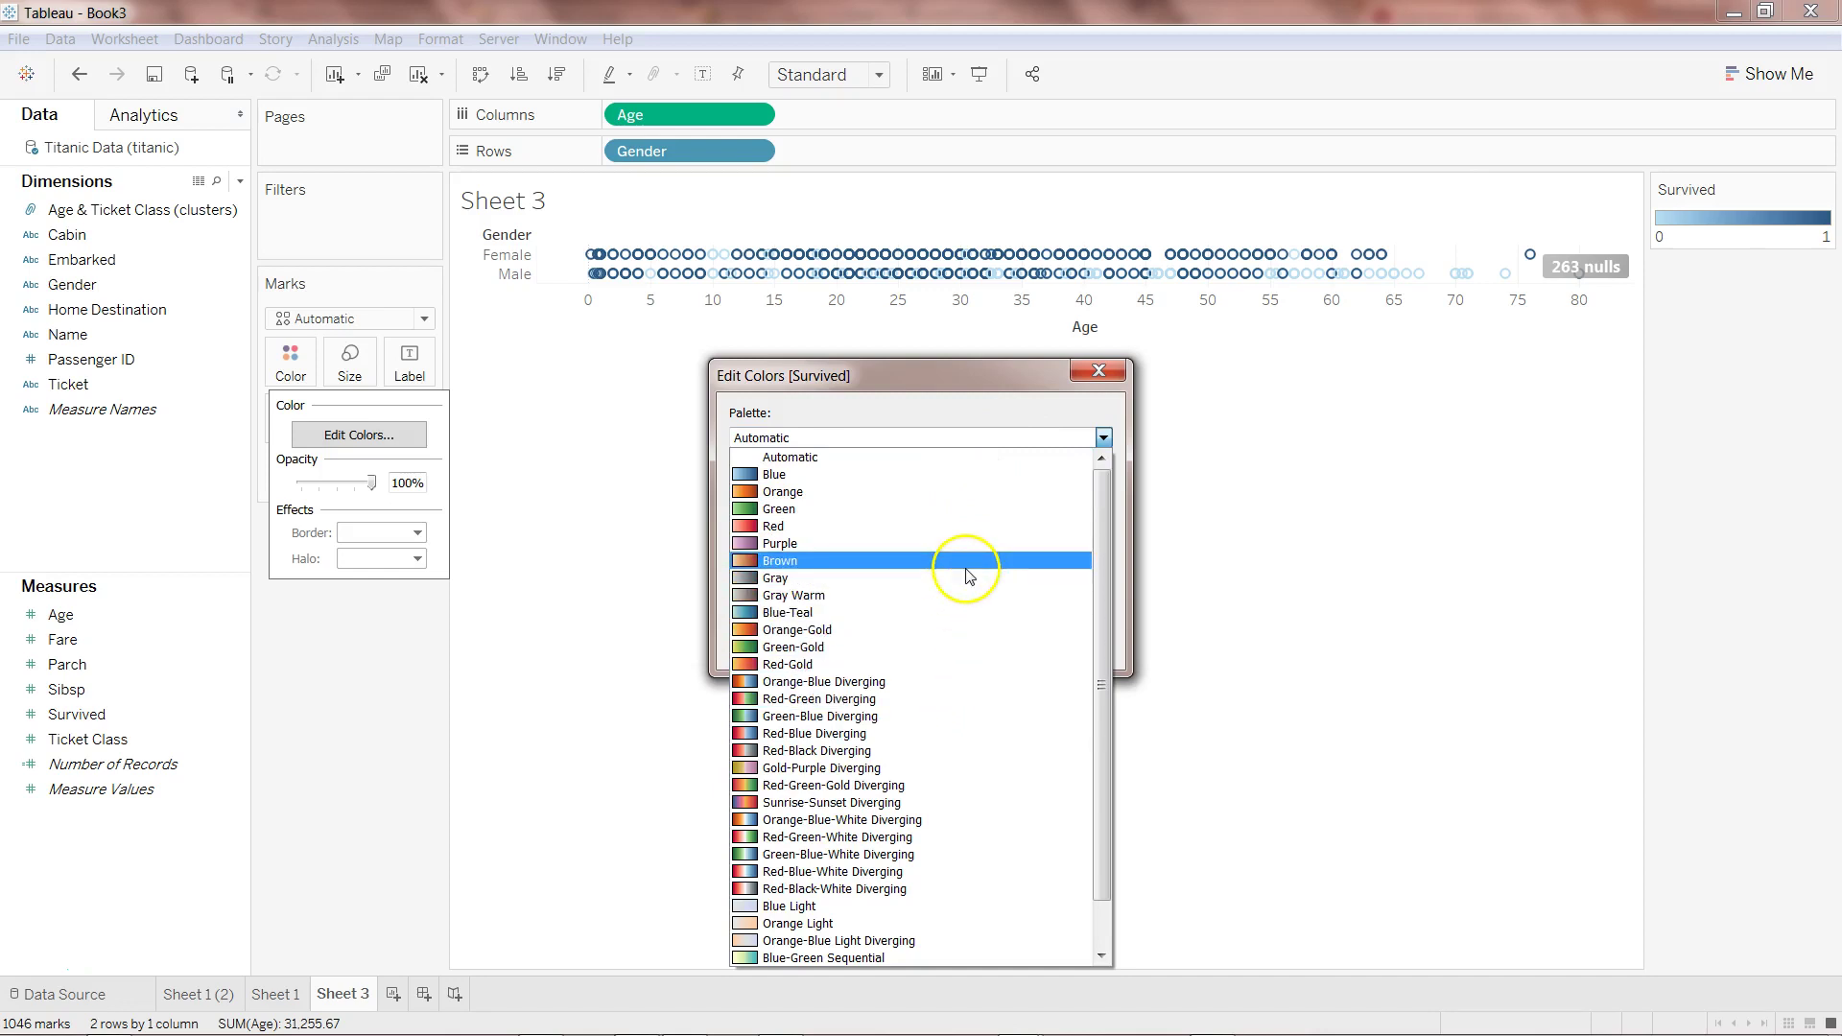
{"action": "left_click", "coordinate": [943, 683]}
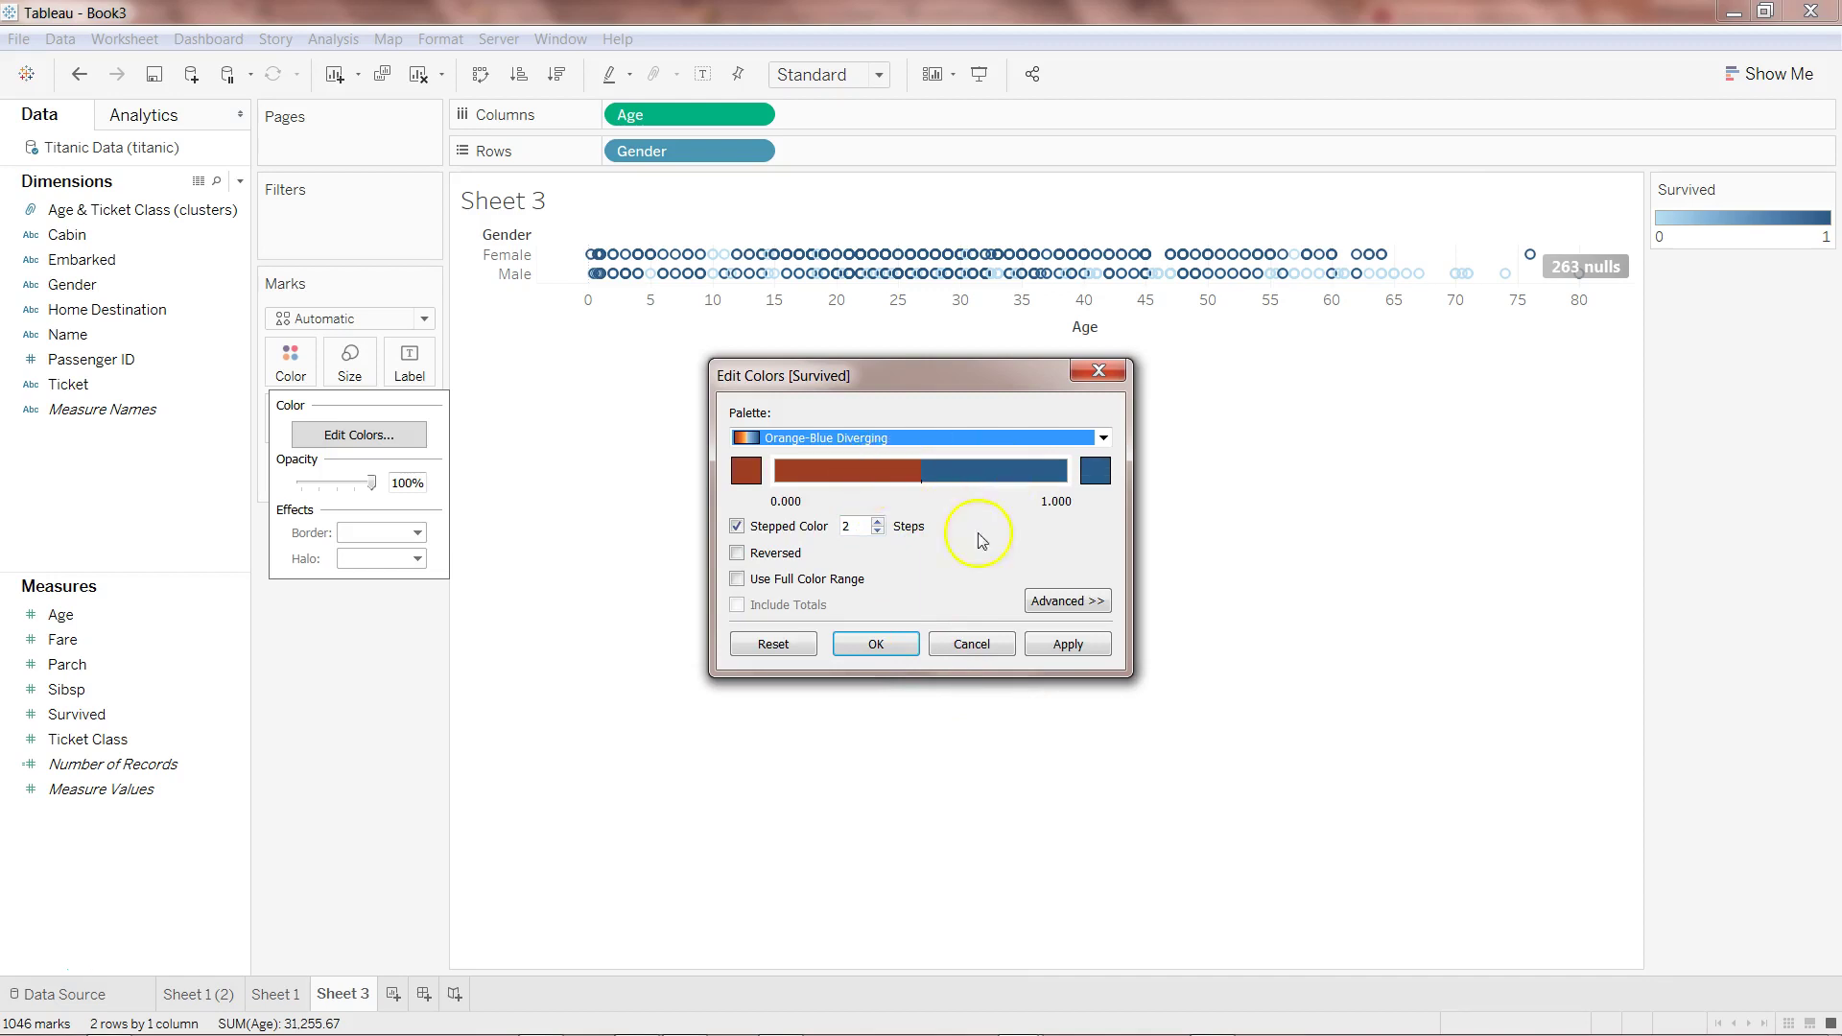
{"action": "left_click", "coordinate": [896, 650]}
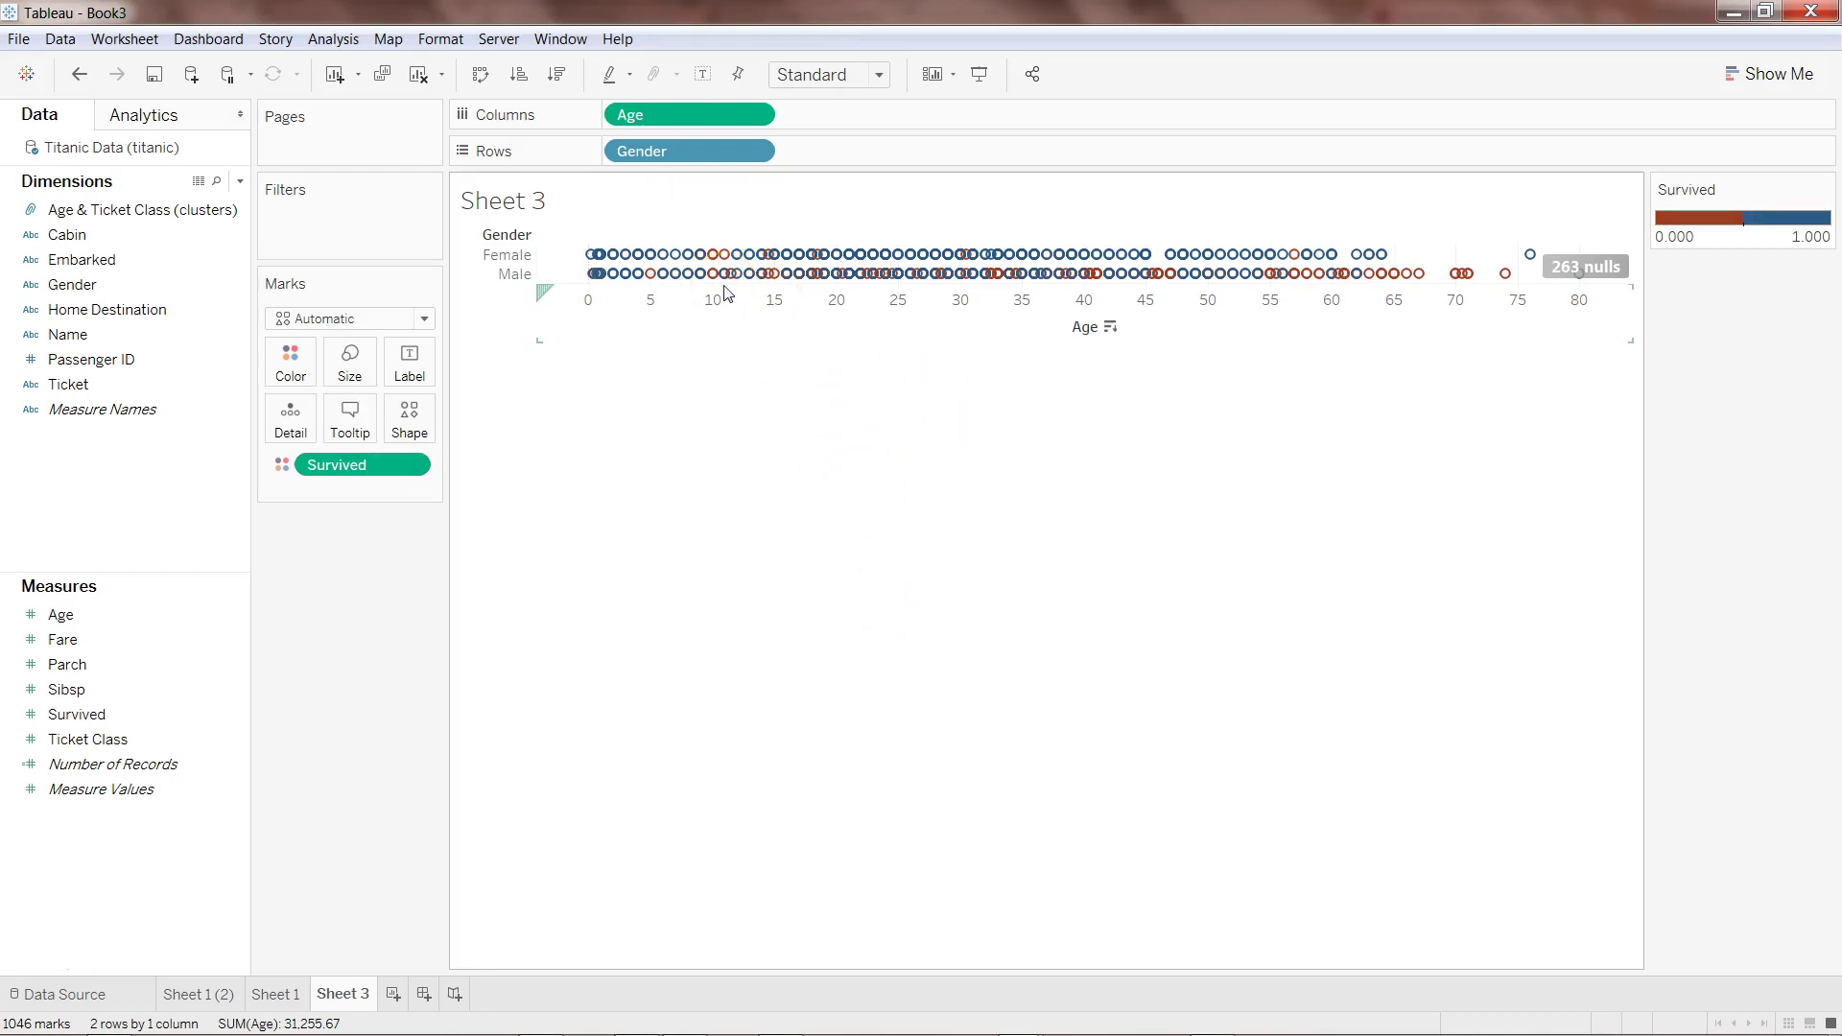
{"action": "mouse_move", "coordinate": [848, 255]}
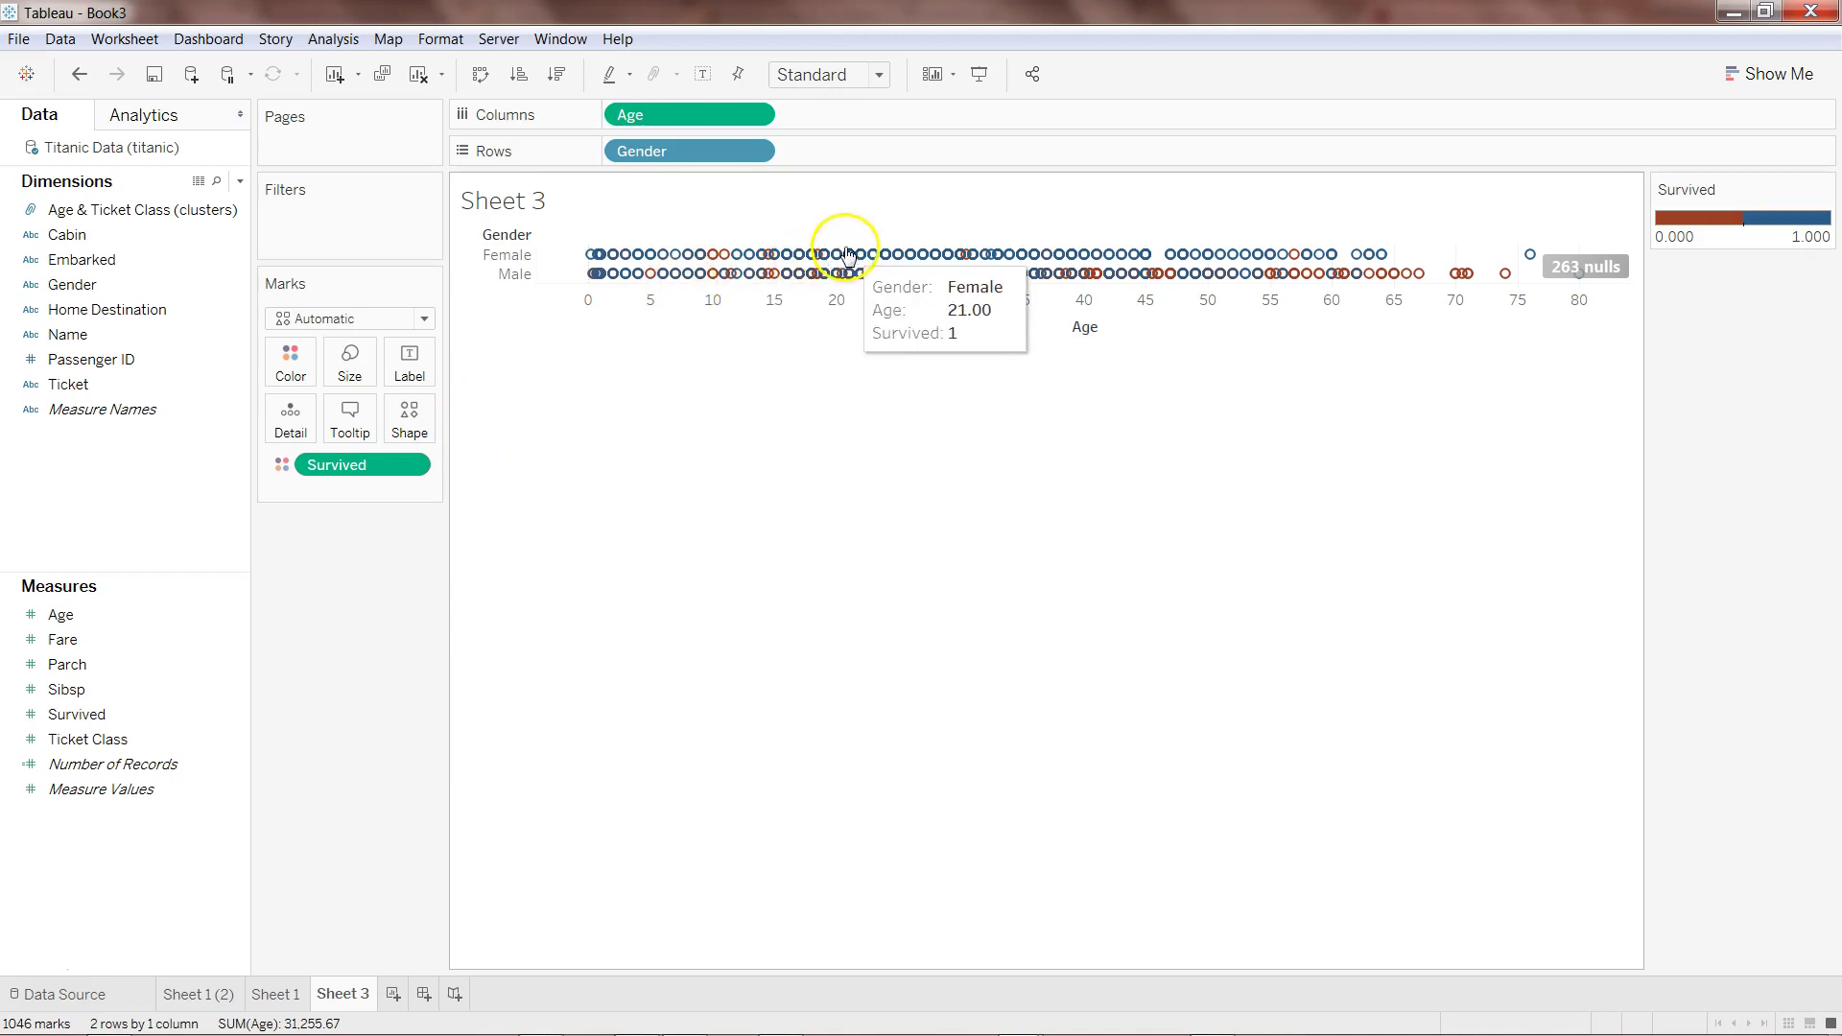
Copy Sheet 3, paste it as another worksheet and place the copy directly after Sheet 3
{"action": "right_click", "coordinate": [357, 998]}
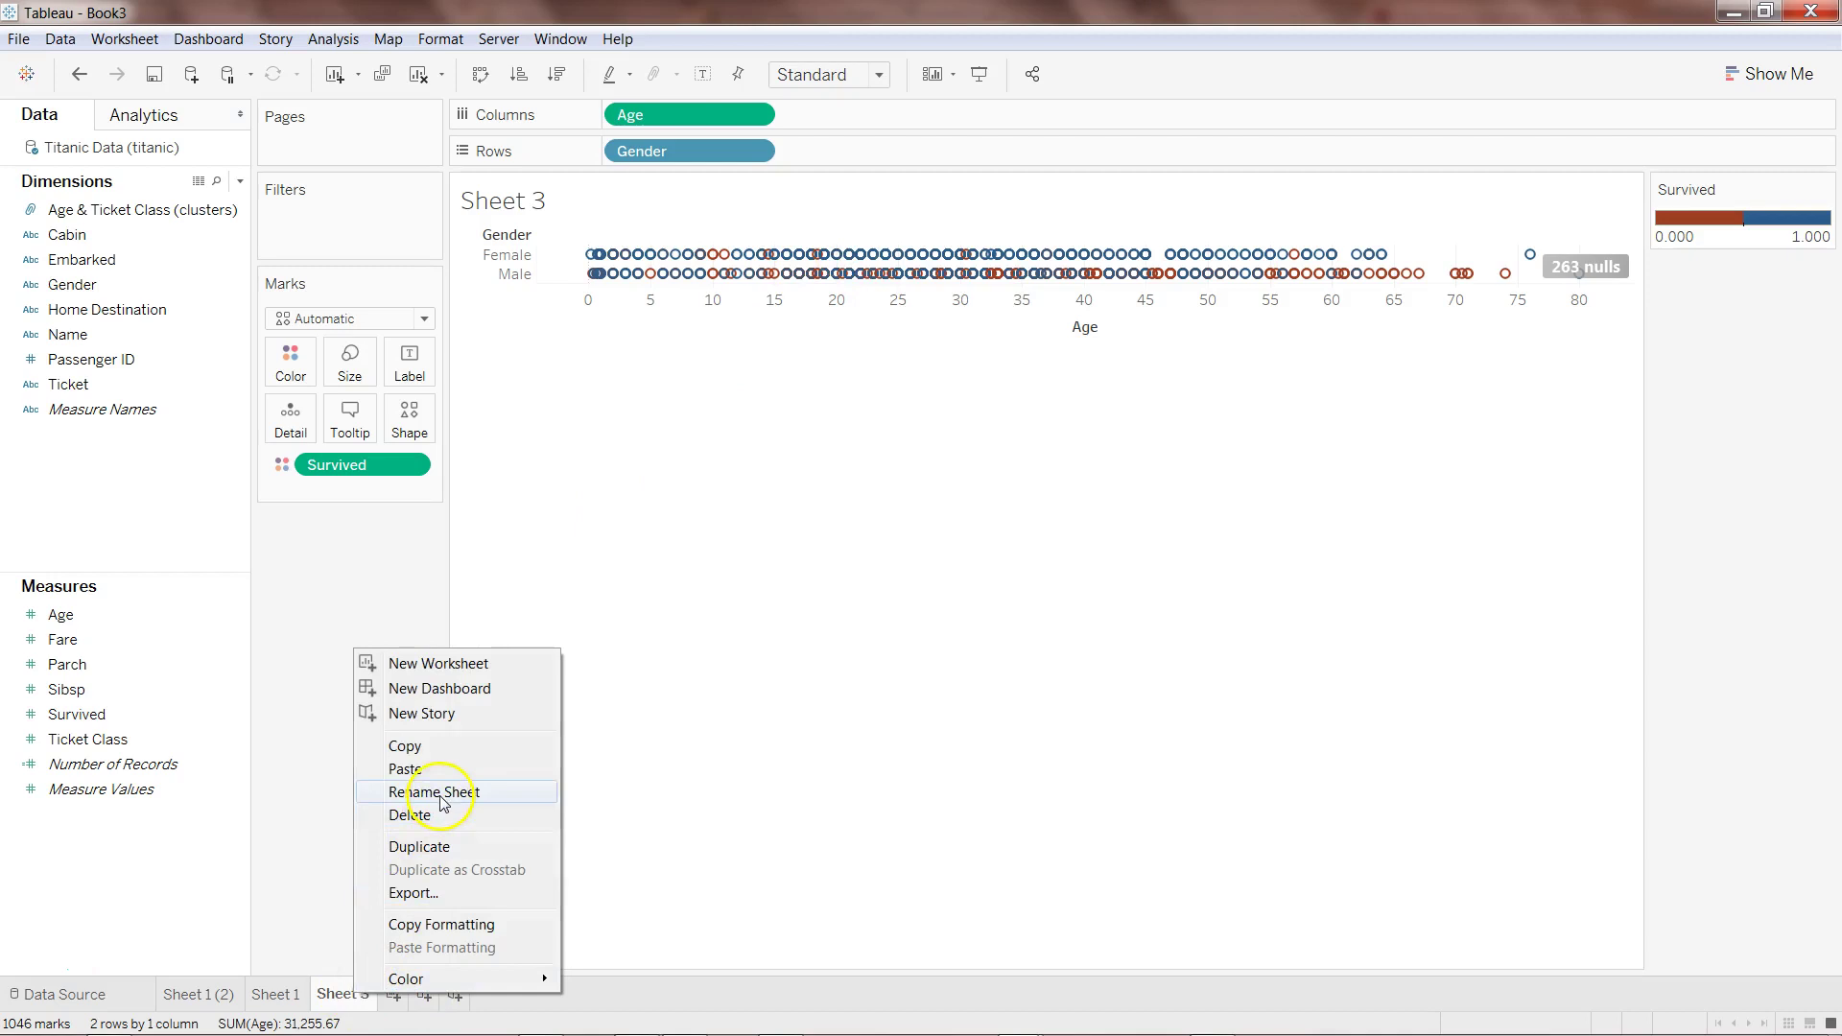
{"action": "left_click", "coordinate": [452, 747]}
{"action": "right_click", "coordinate": [386, 1001]}
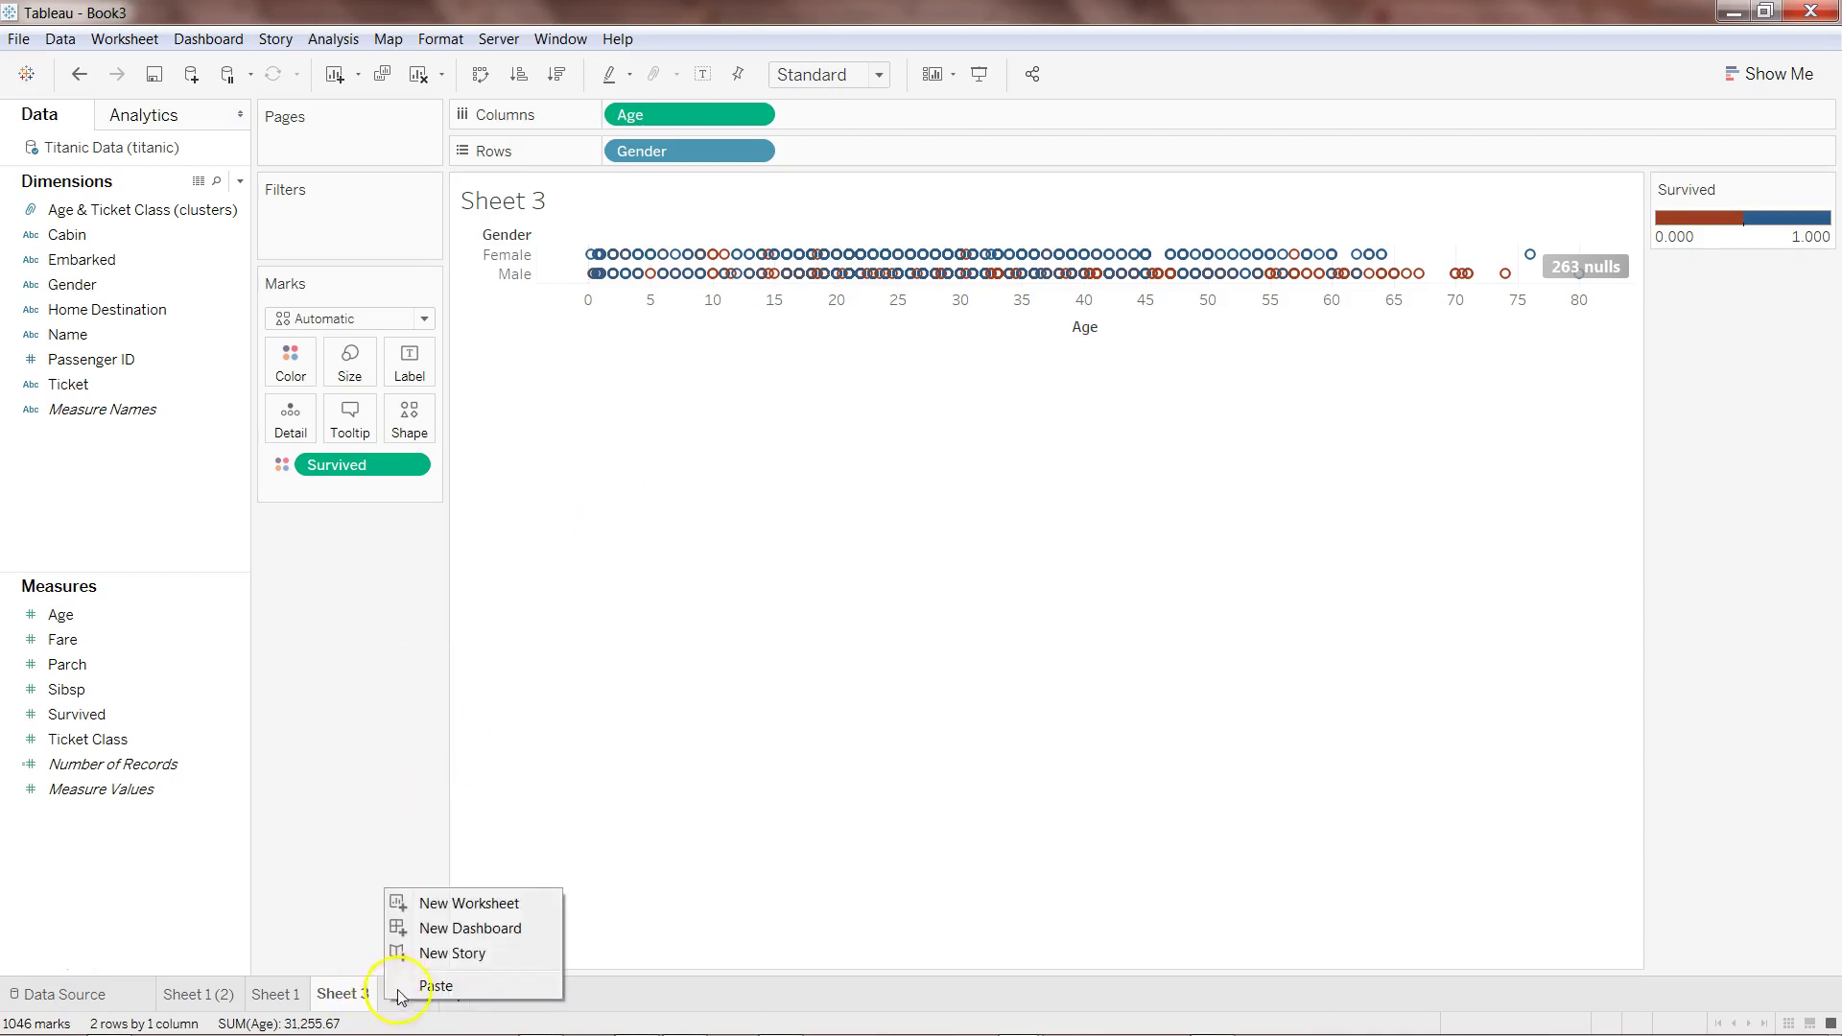
{"action": "left_click", "coordinate": [435, 986]}
{"action": "left_click_drag", "start_coordinate": [369, 1003], "coordinate": [463, 993]}
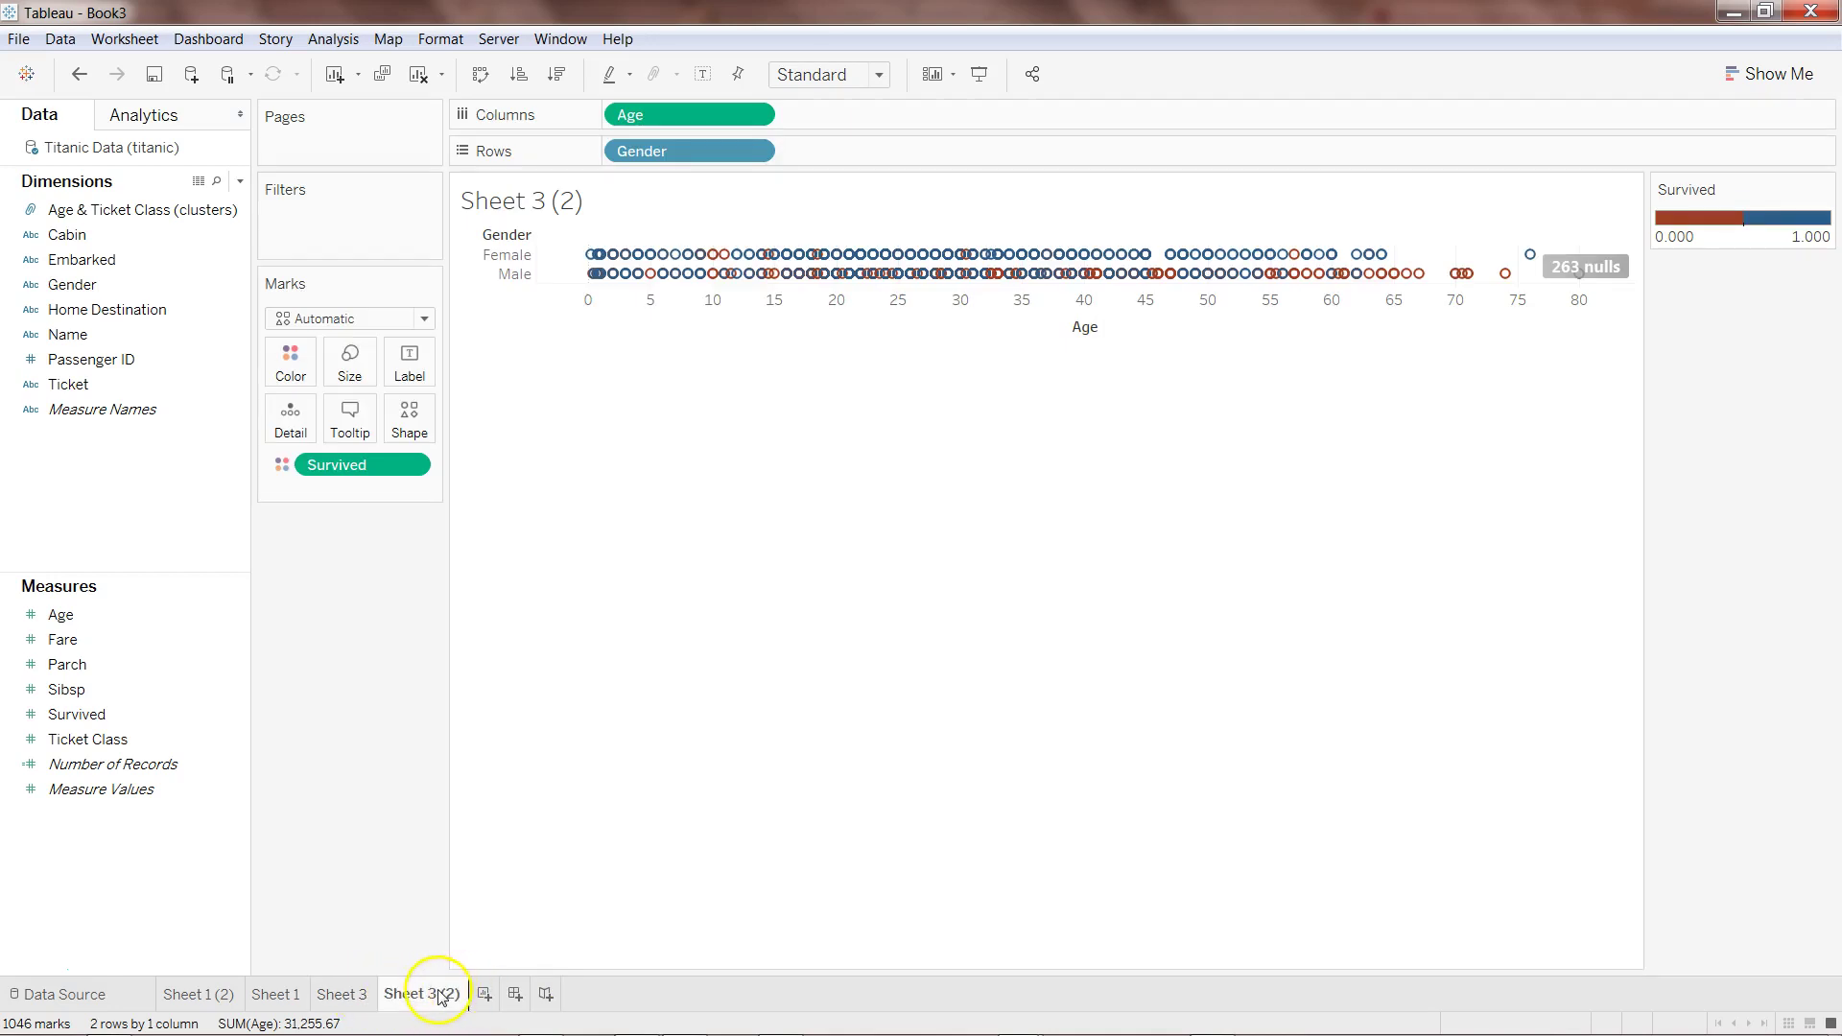
In the copied sheet, move Survived from colour to detail
{"action": "left_click_drag", "start_coordinate": [411, 463], "coordinate": [305, 429]}
{"action": "left_click", "coordinate": [201, 680]}
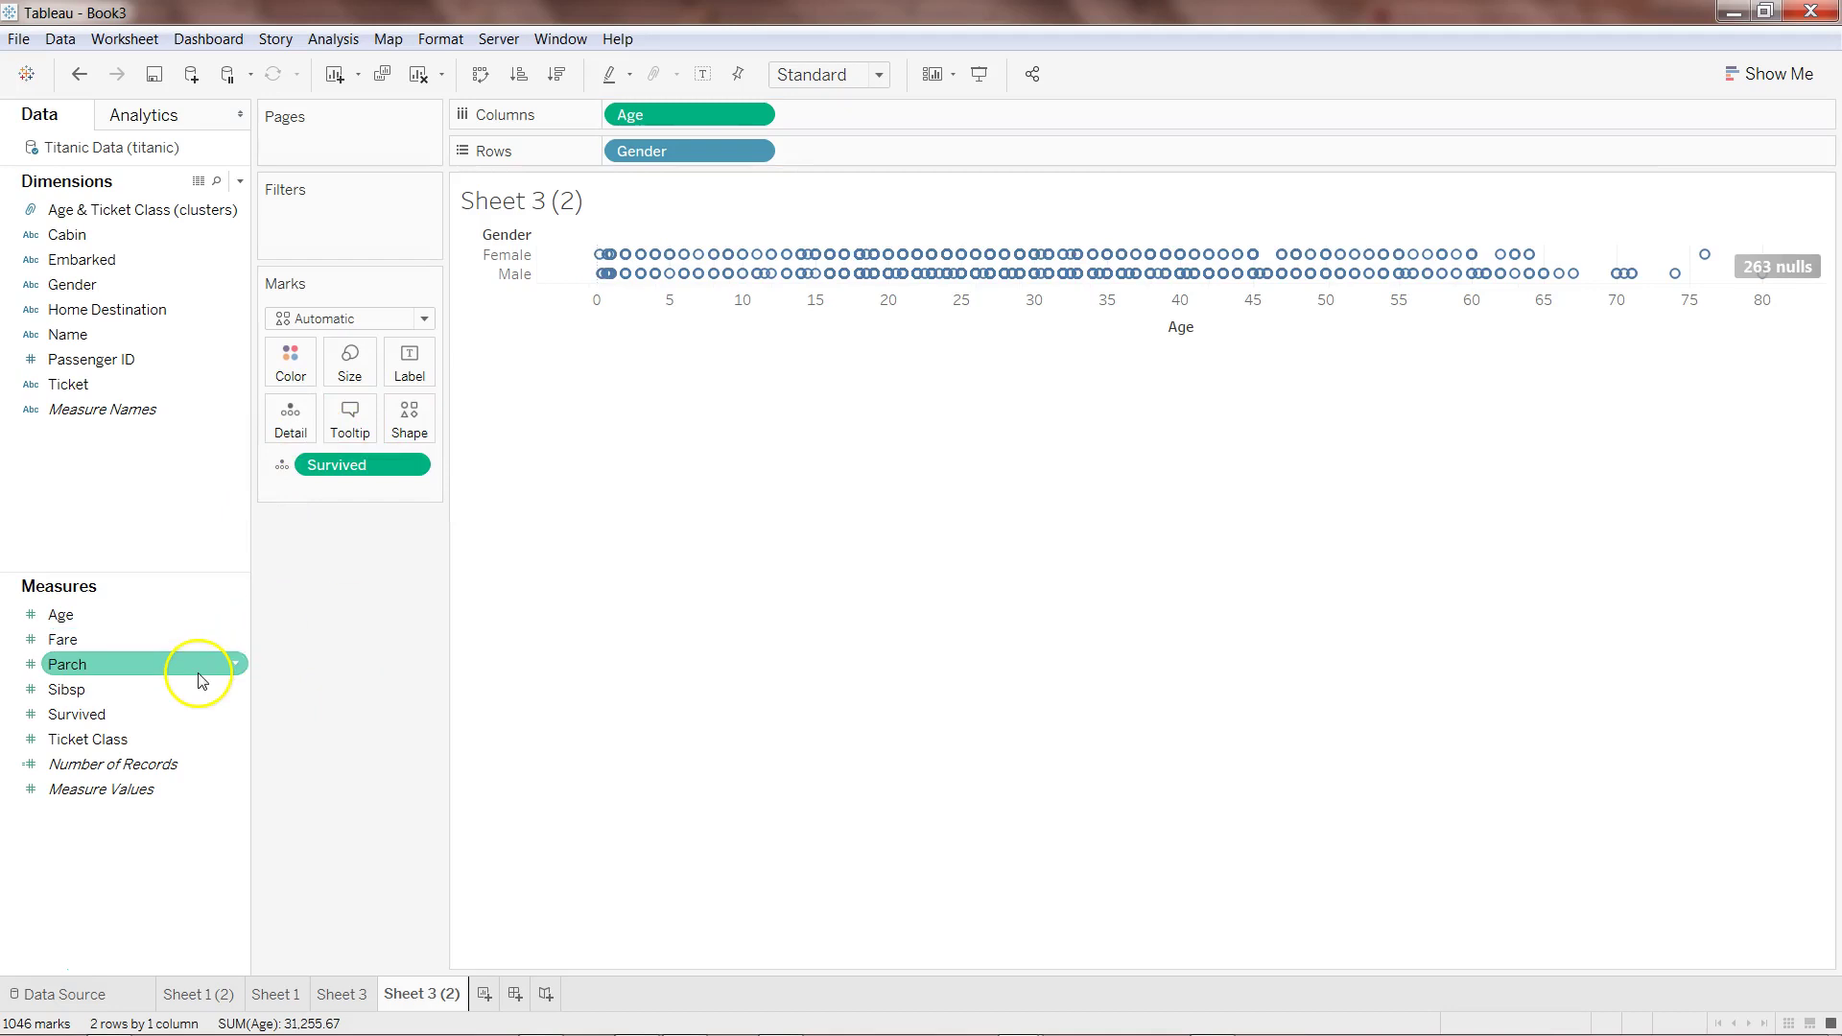
{"action": "left_click", "coordinate": [41, 844]}
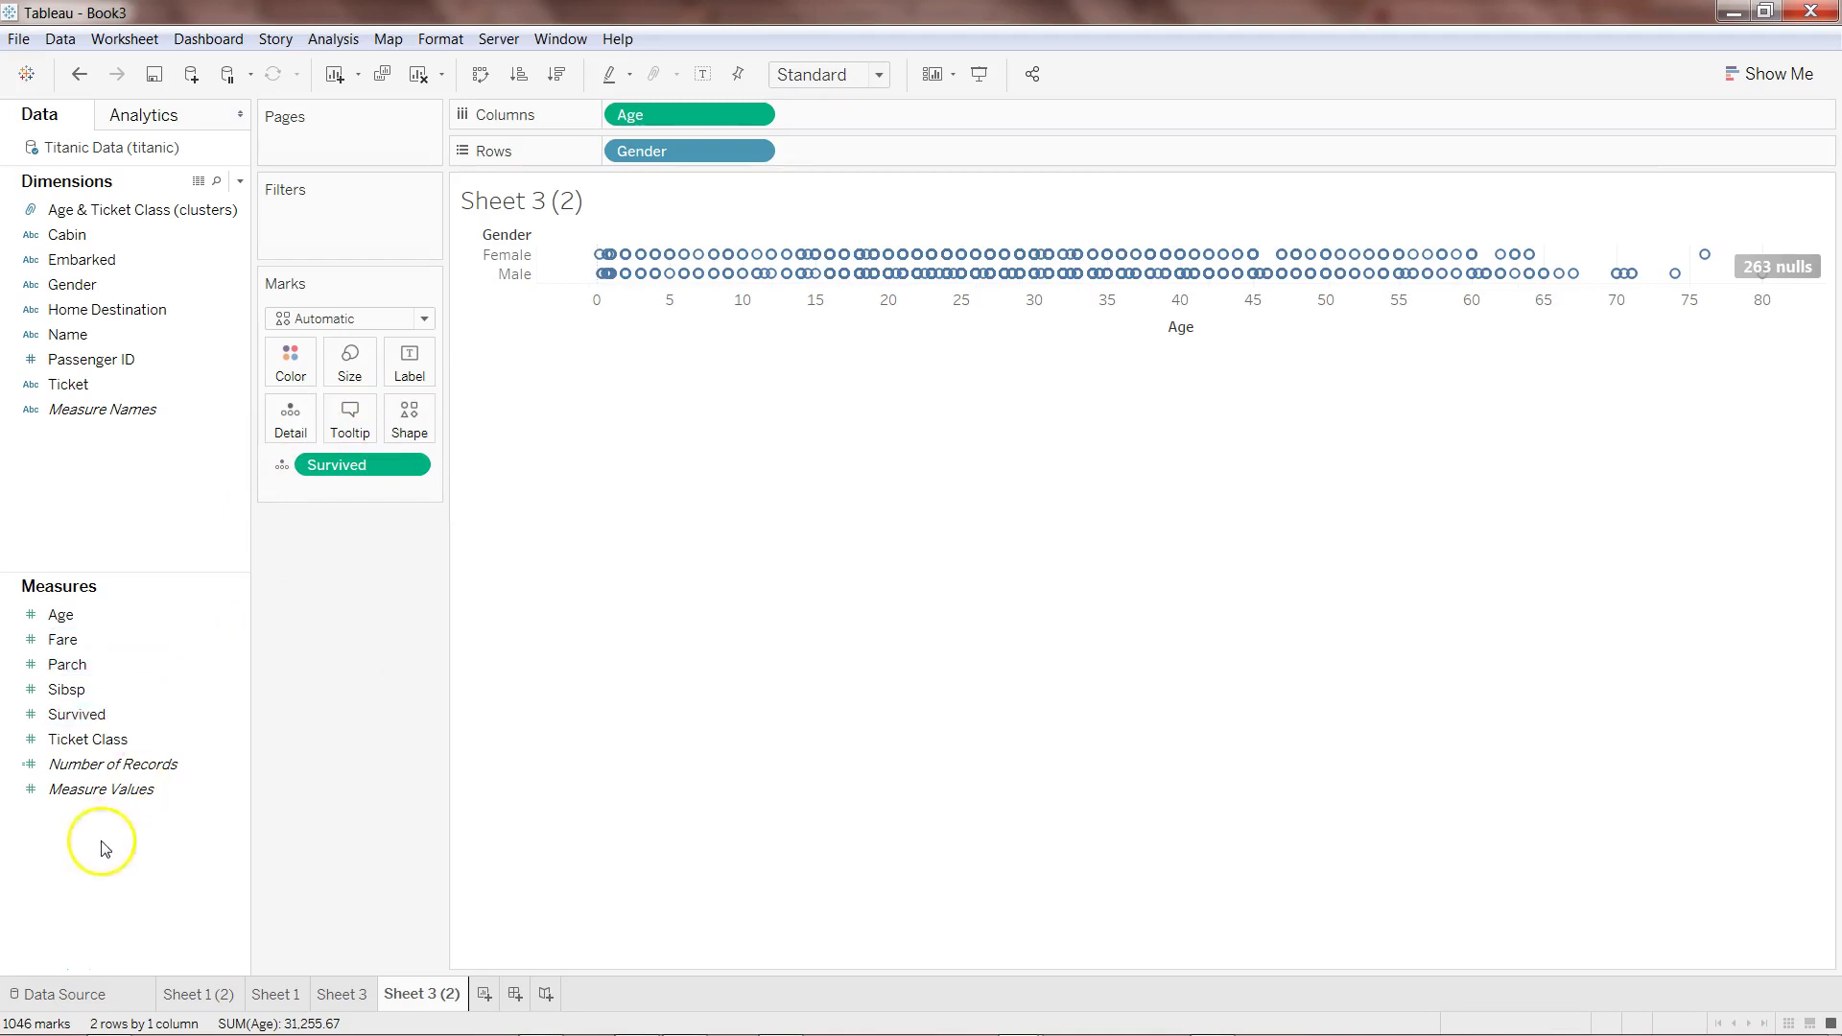
Cluster the marks by Gender, Age and Survived into 2 clusters, and check the legend for unclustered marks
{"action": "left_click", "coordinate": [163, 120]}
{"action": "left_click_drag", "start_coordinate": [141, 460], "coordinate": [631, 265]}
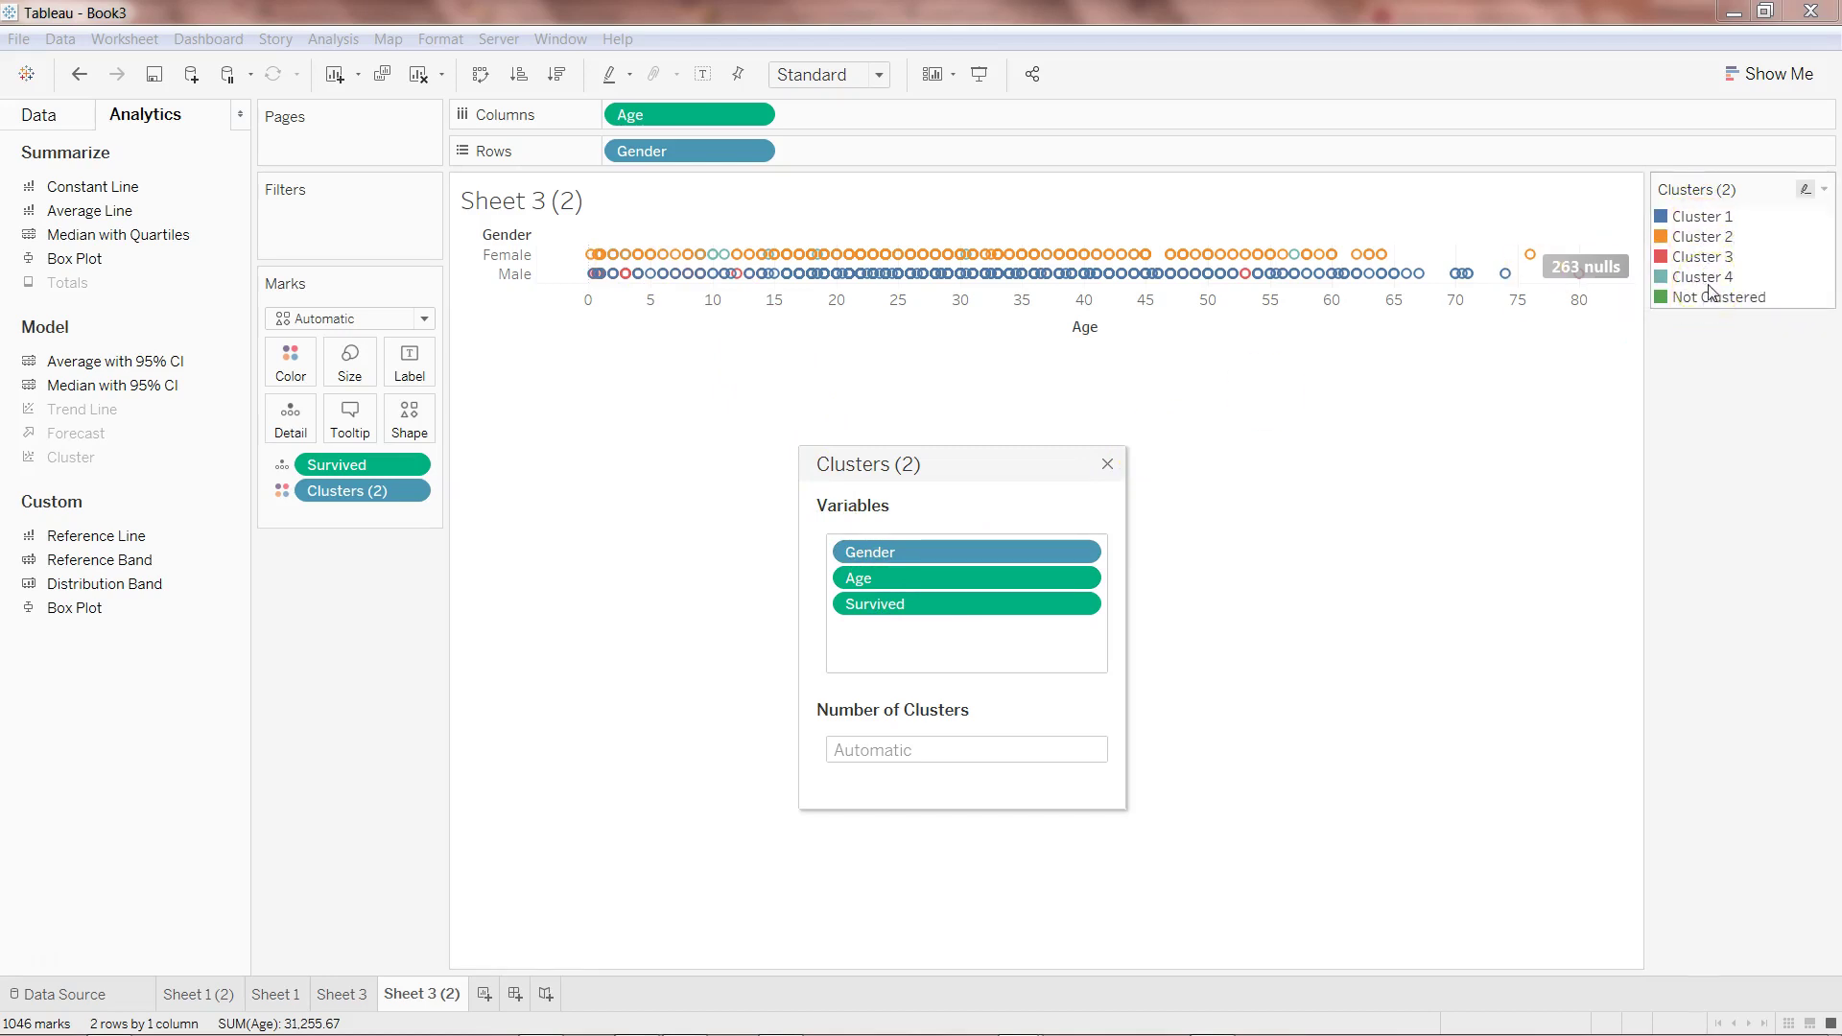
{"action": "left_click", "coordinate": [1091, 751]}
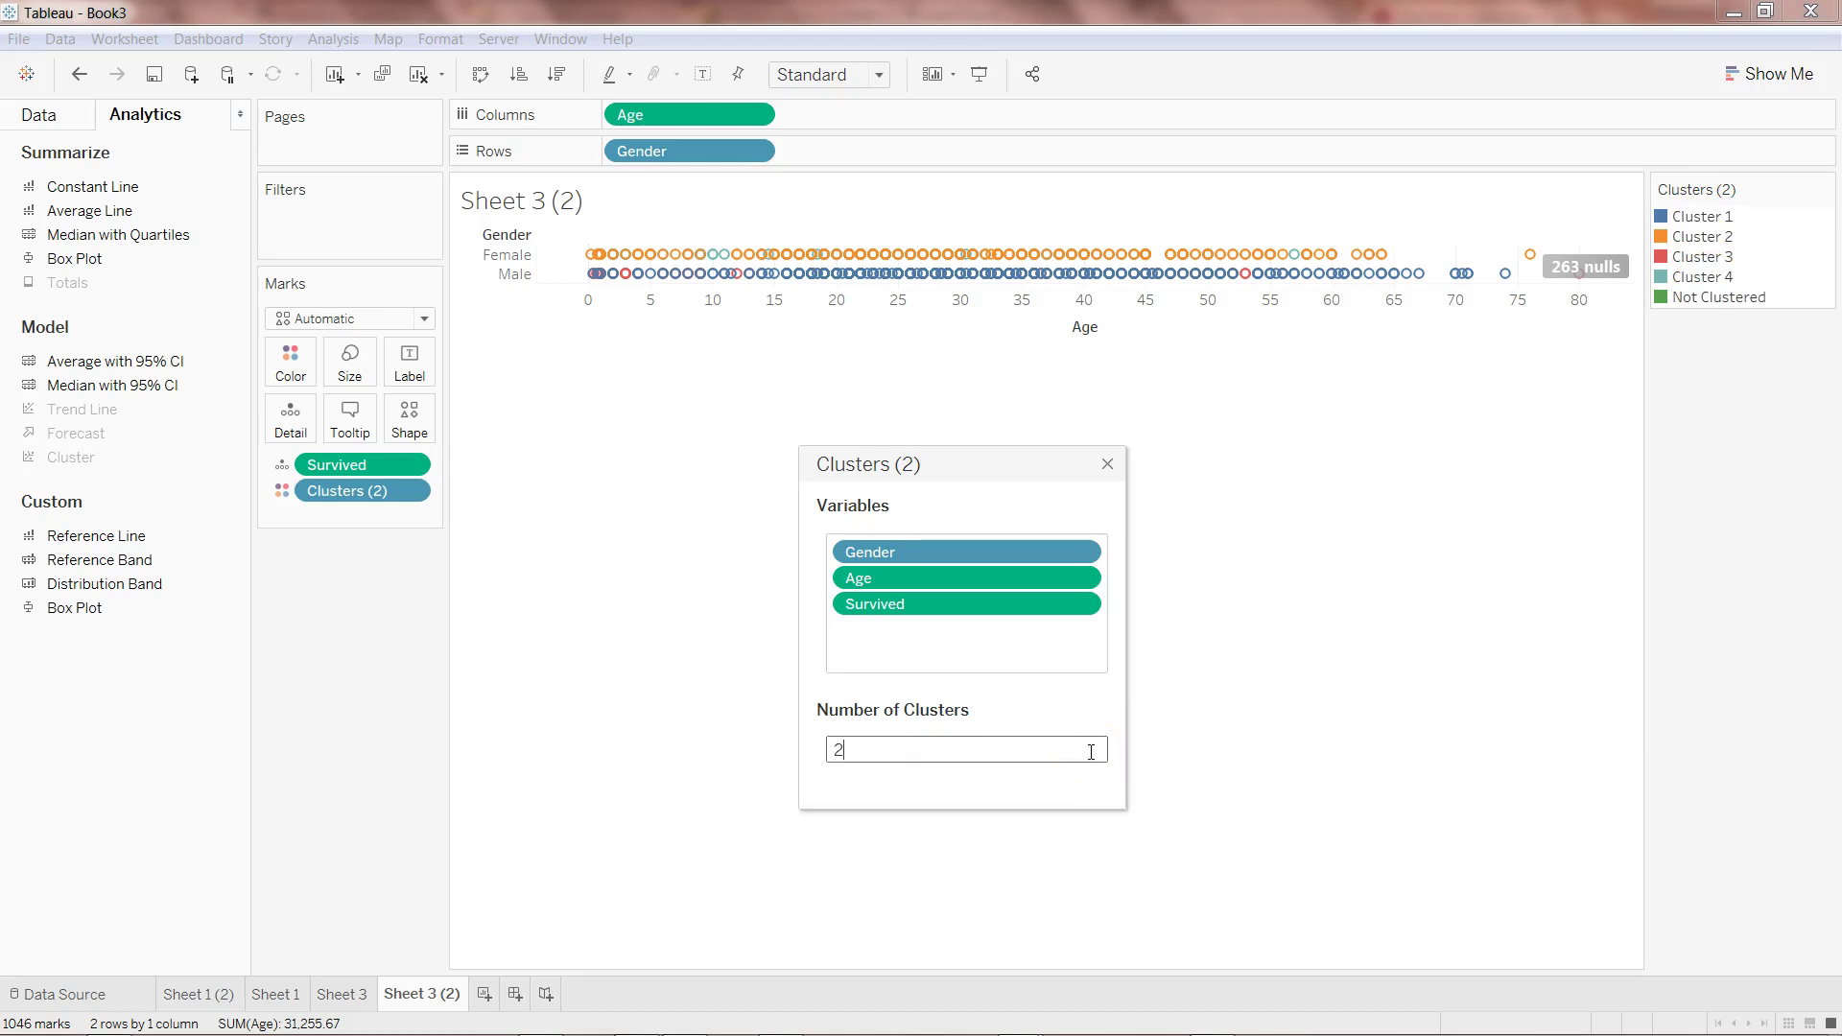
{"action": "left_click", "coordinate": [1108, 466]}
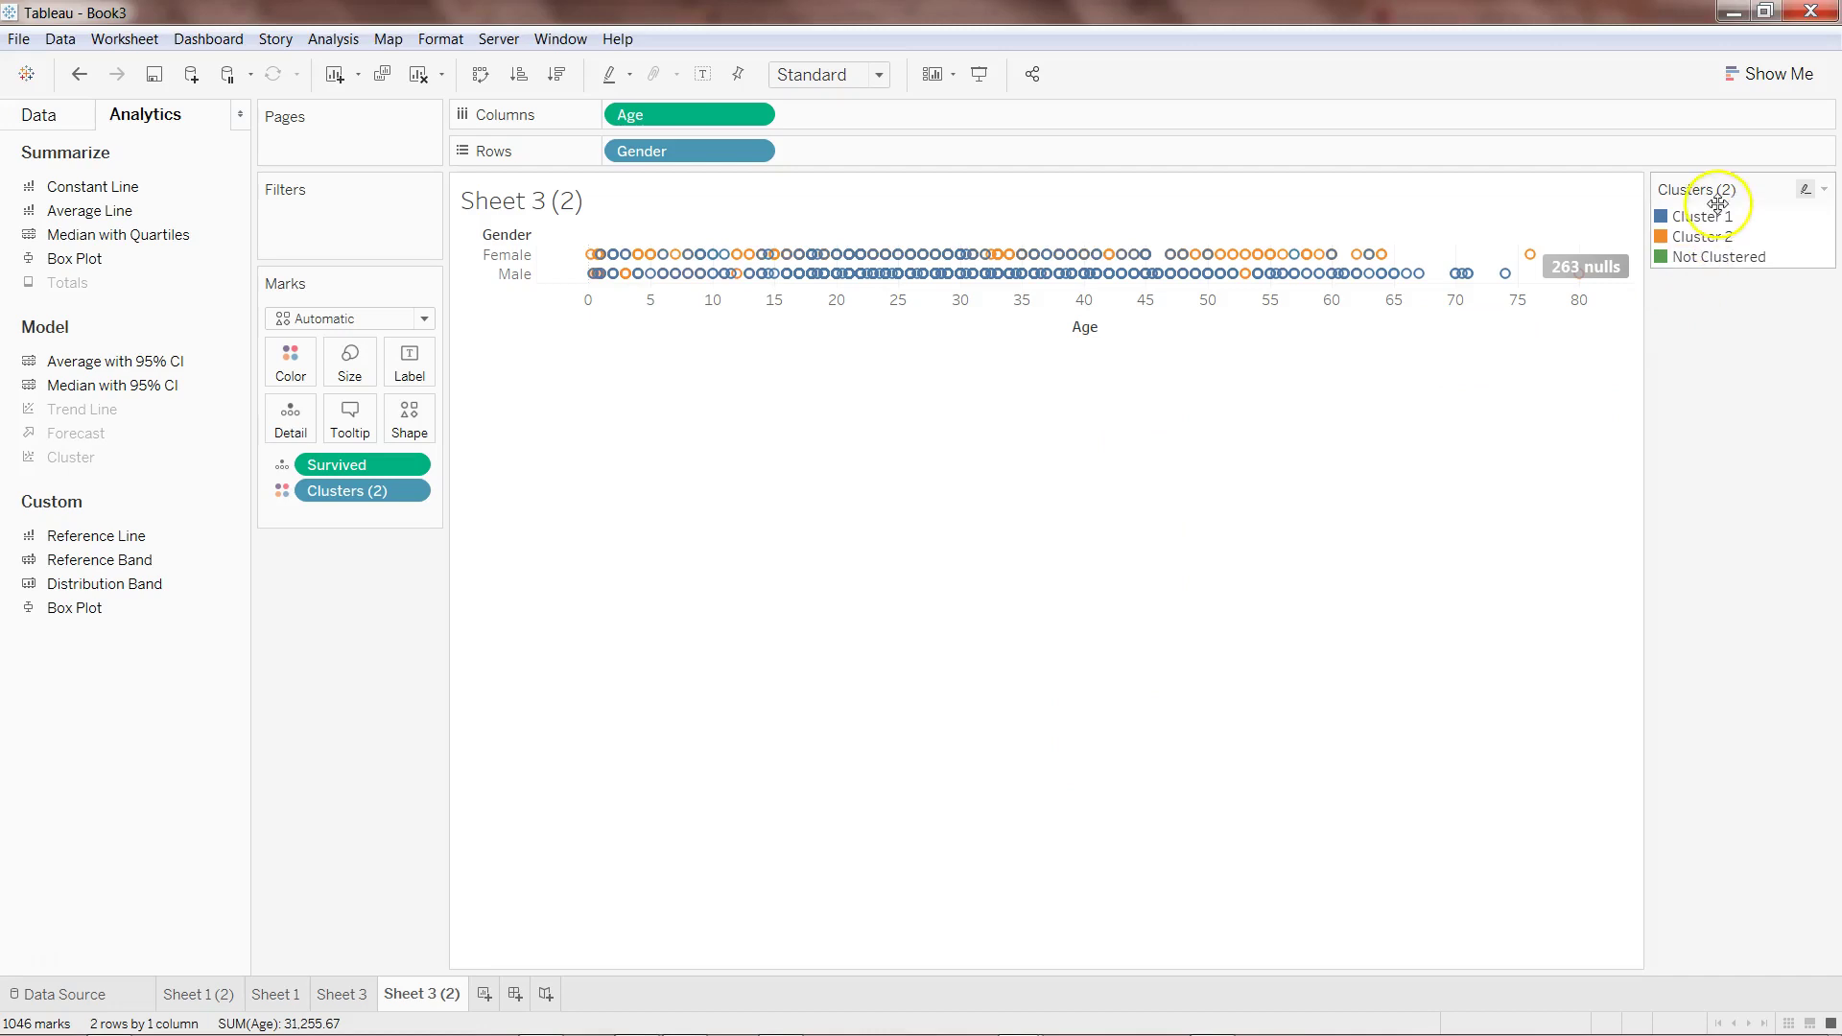
{"action": "left_click", "coordinate": [1719, 257]}
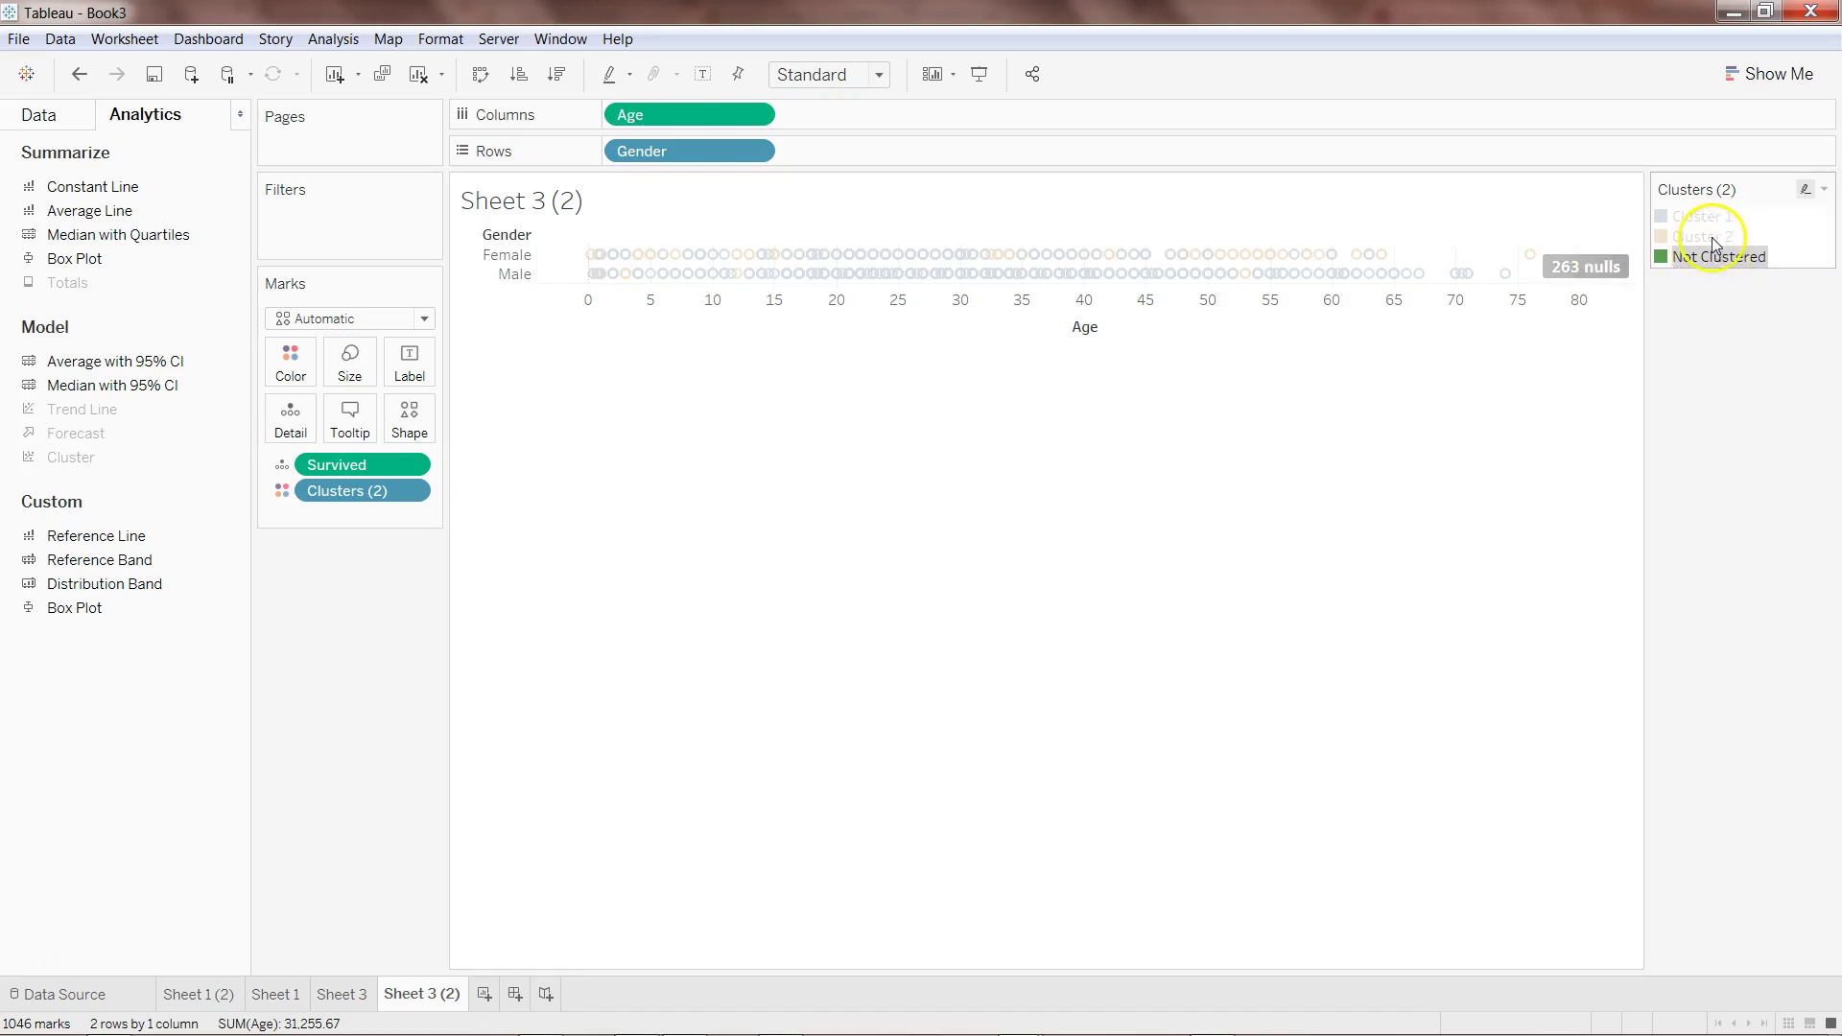
{"action": "left_click", "coordinate": [1686, 437]}
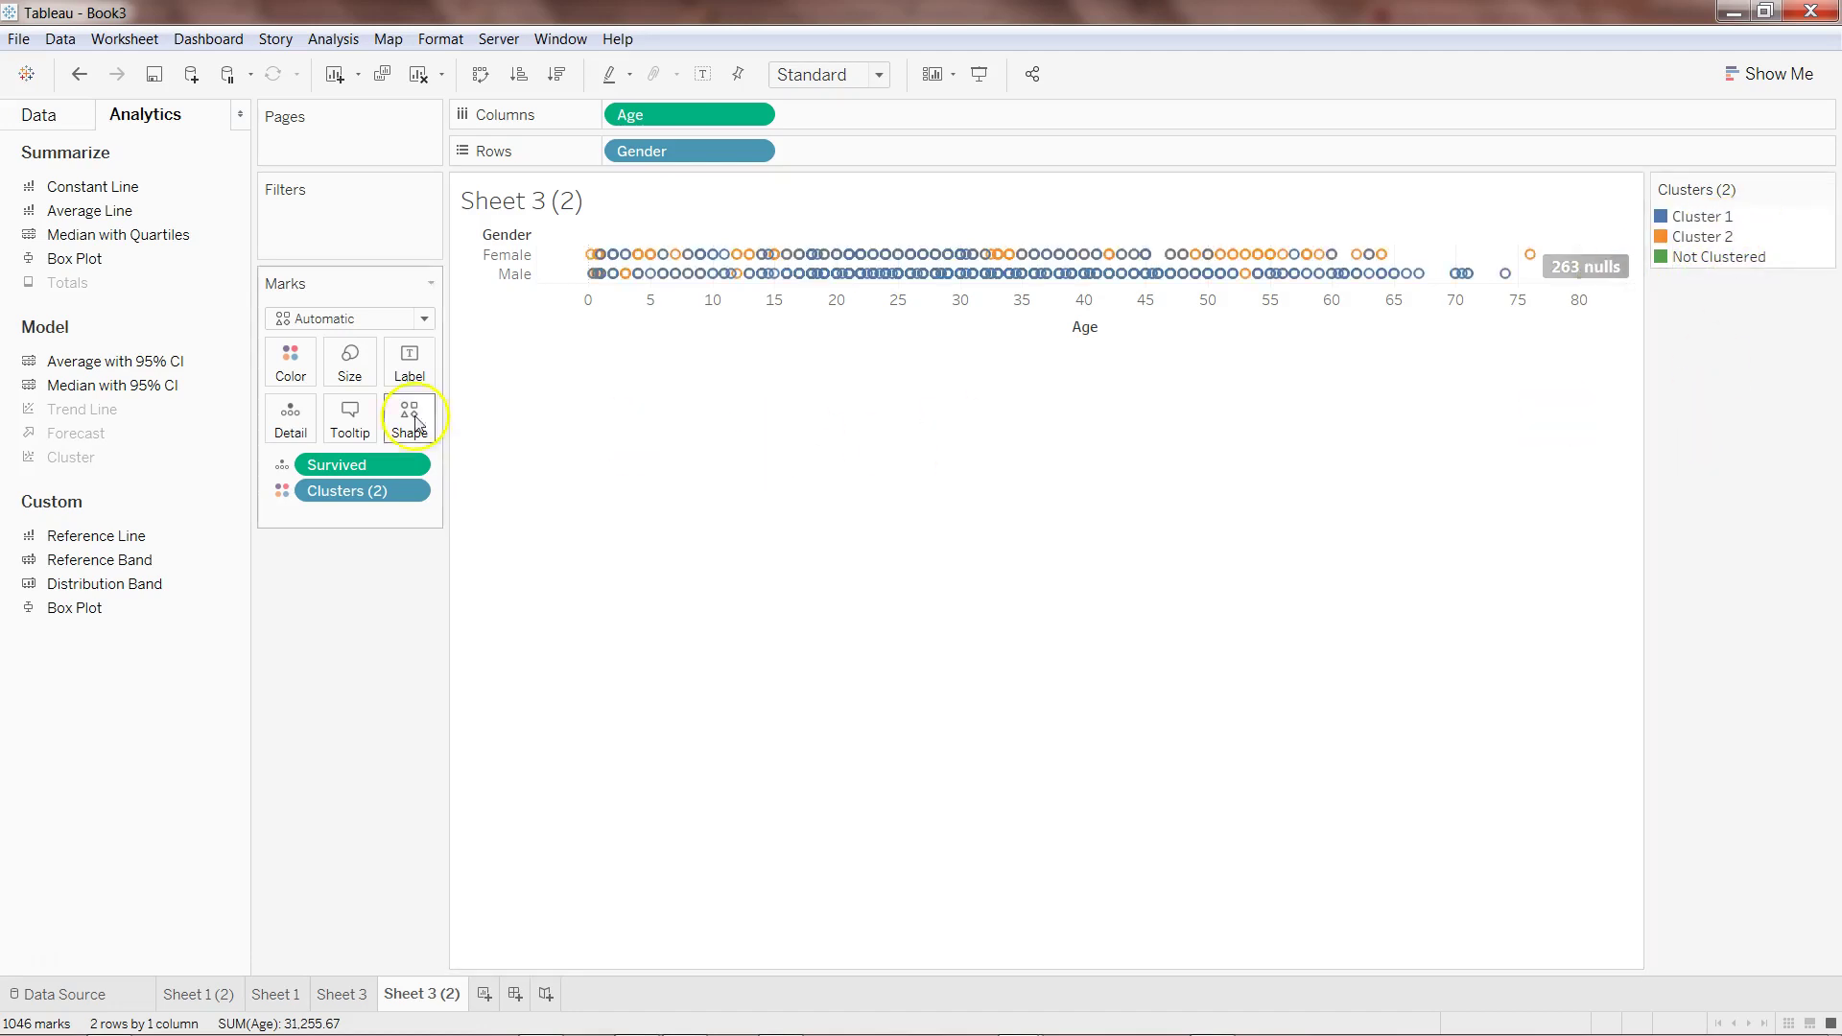
{"action": "left_click", "coordinate": [414, 492]}
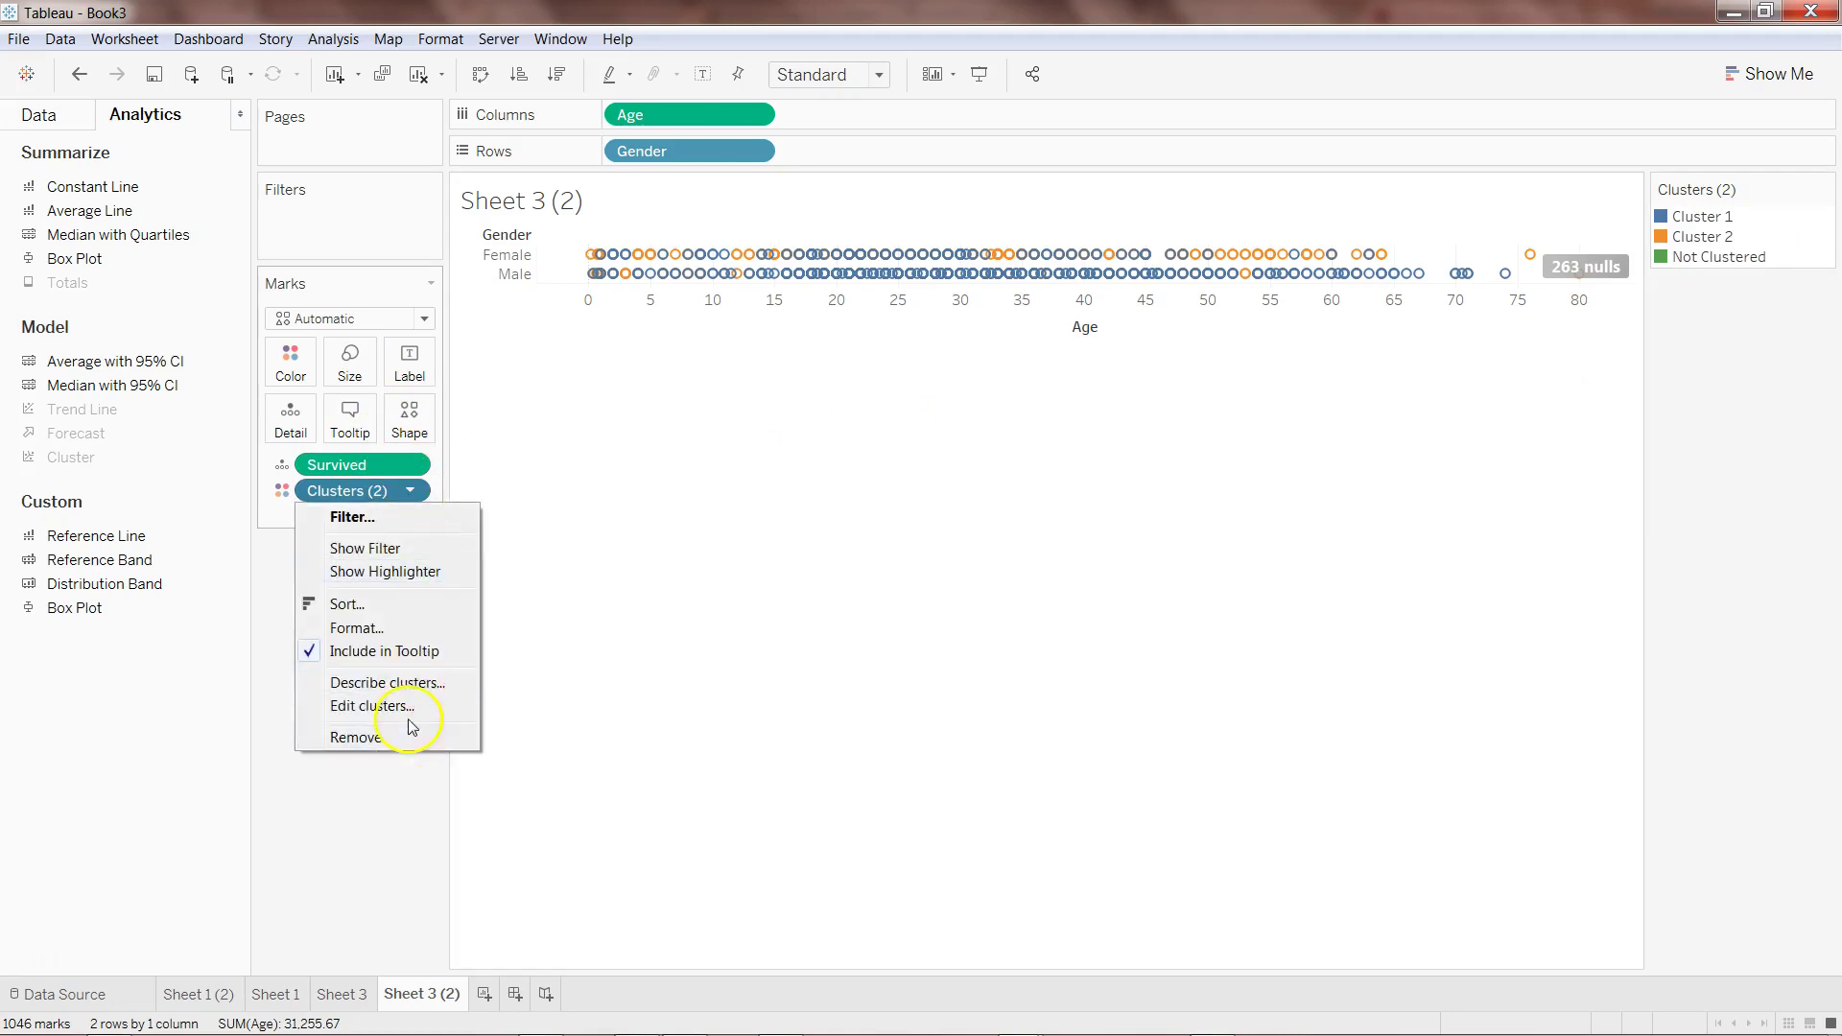
{"action": "left_click", "coordinate": [423, 604]}
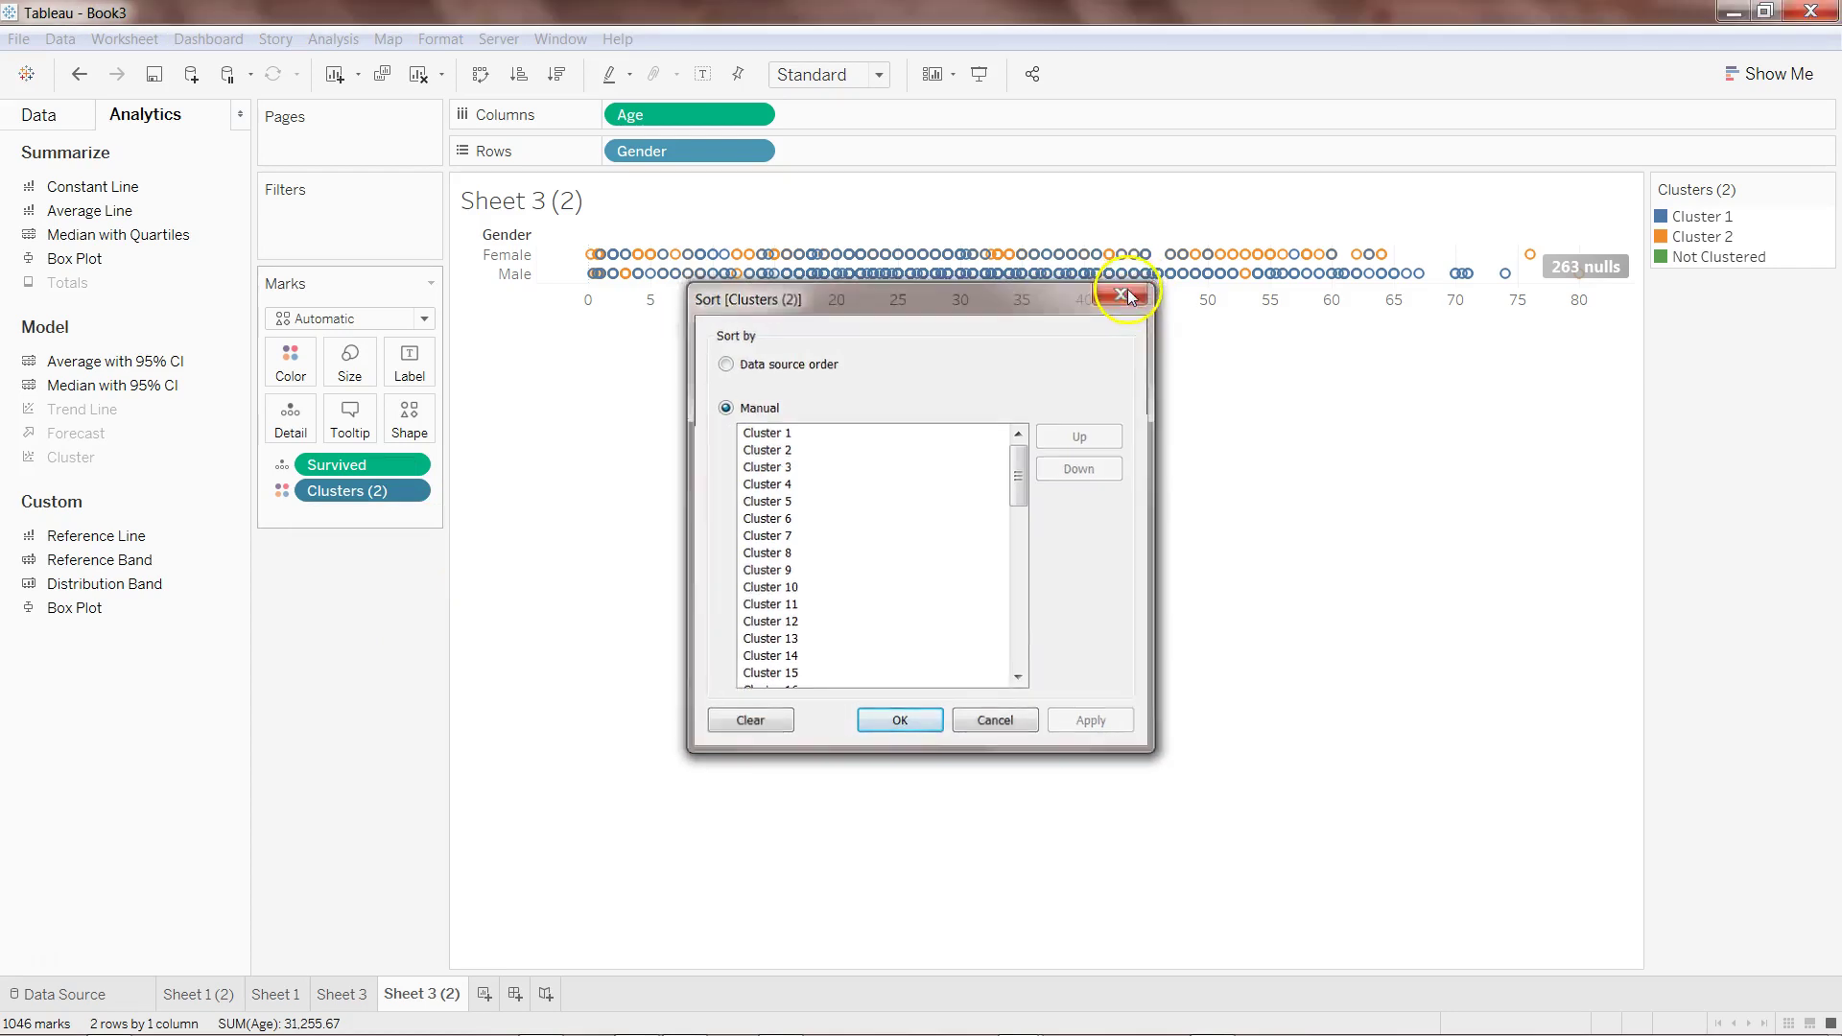
{"action": "left_click", "coordinate": [1124, 290]}
Filter Clusters (2) to exclude the Not Clustered marks, keeping Cluster 1 and Cluster 2
{"action": "left_click", "coordinate": [412, 492]}
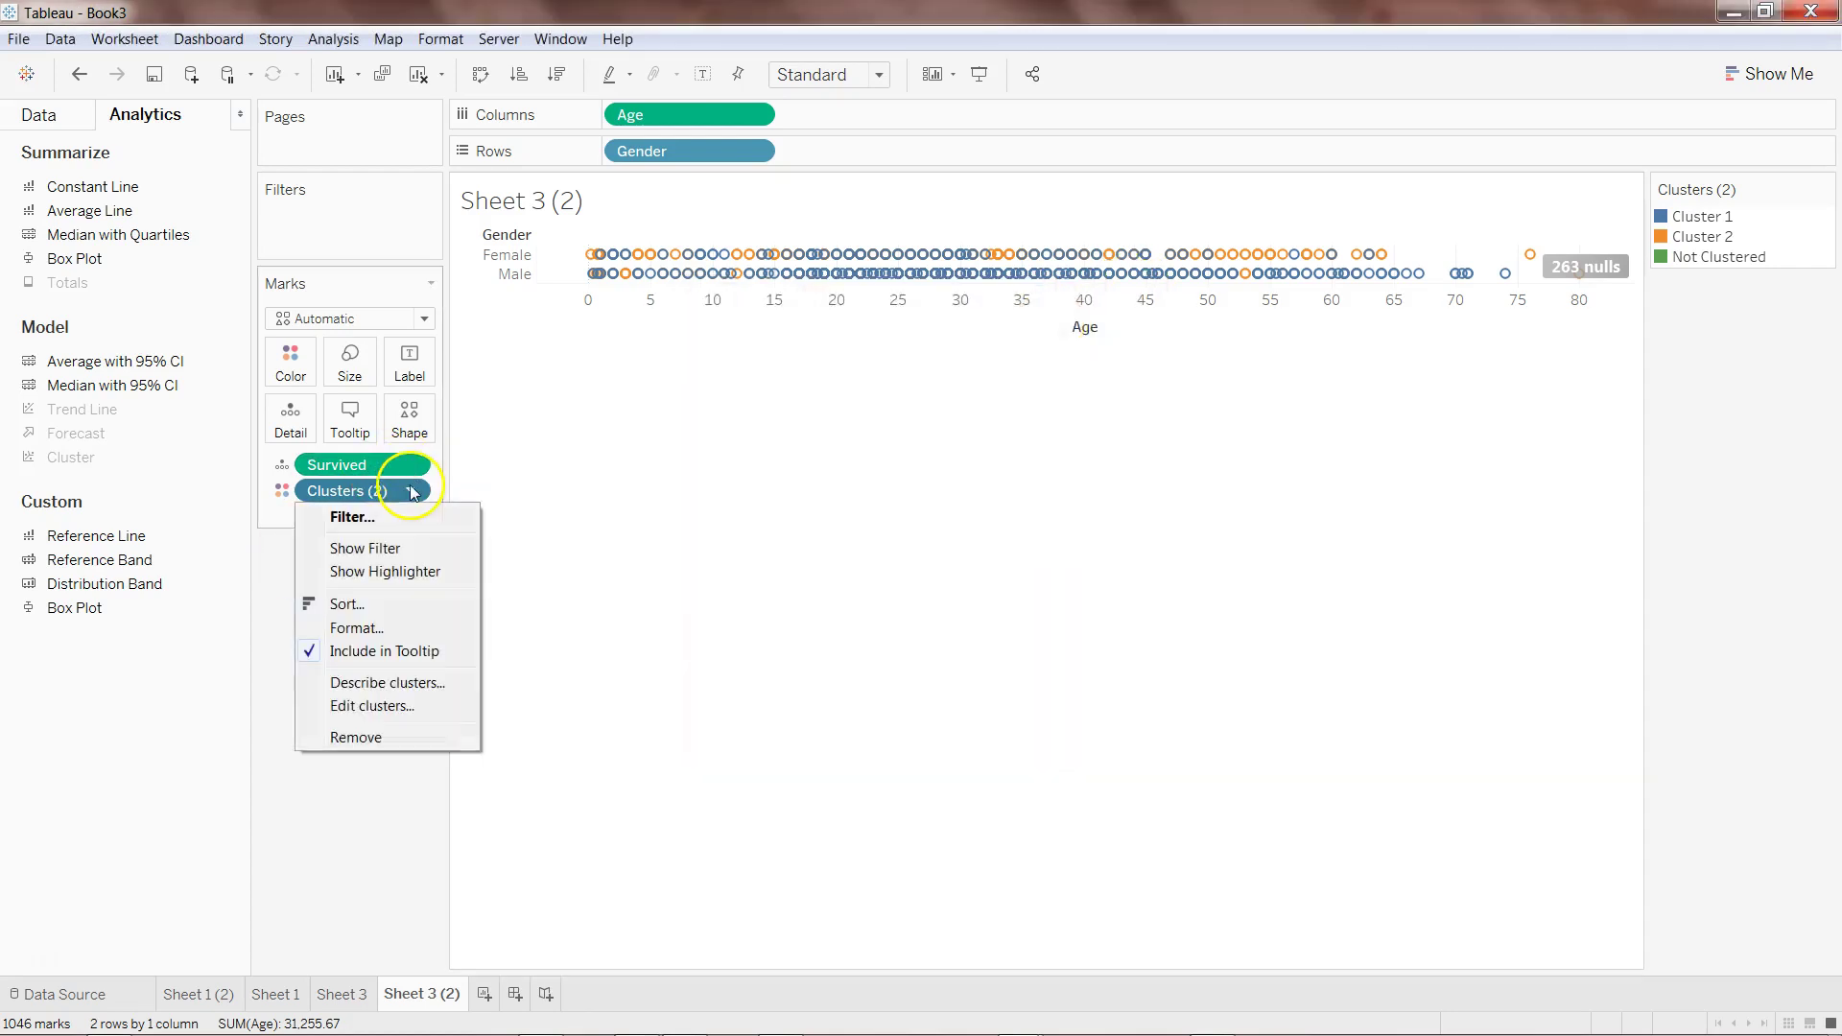
{"action": "left_click", "coordinate": [411, 509]}
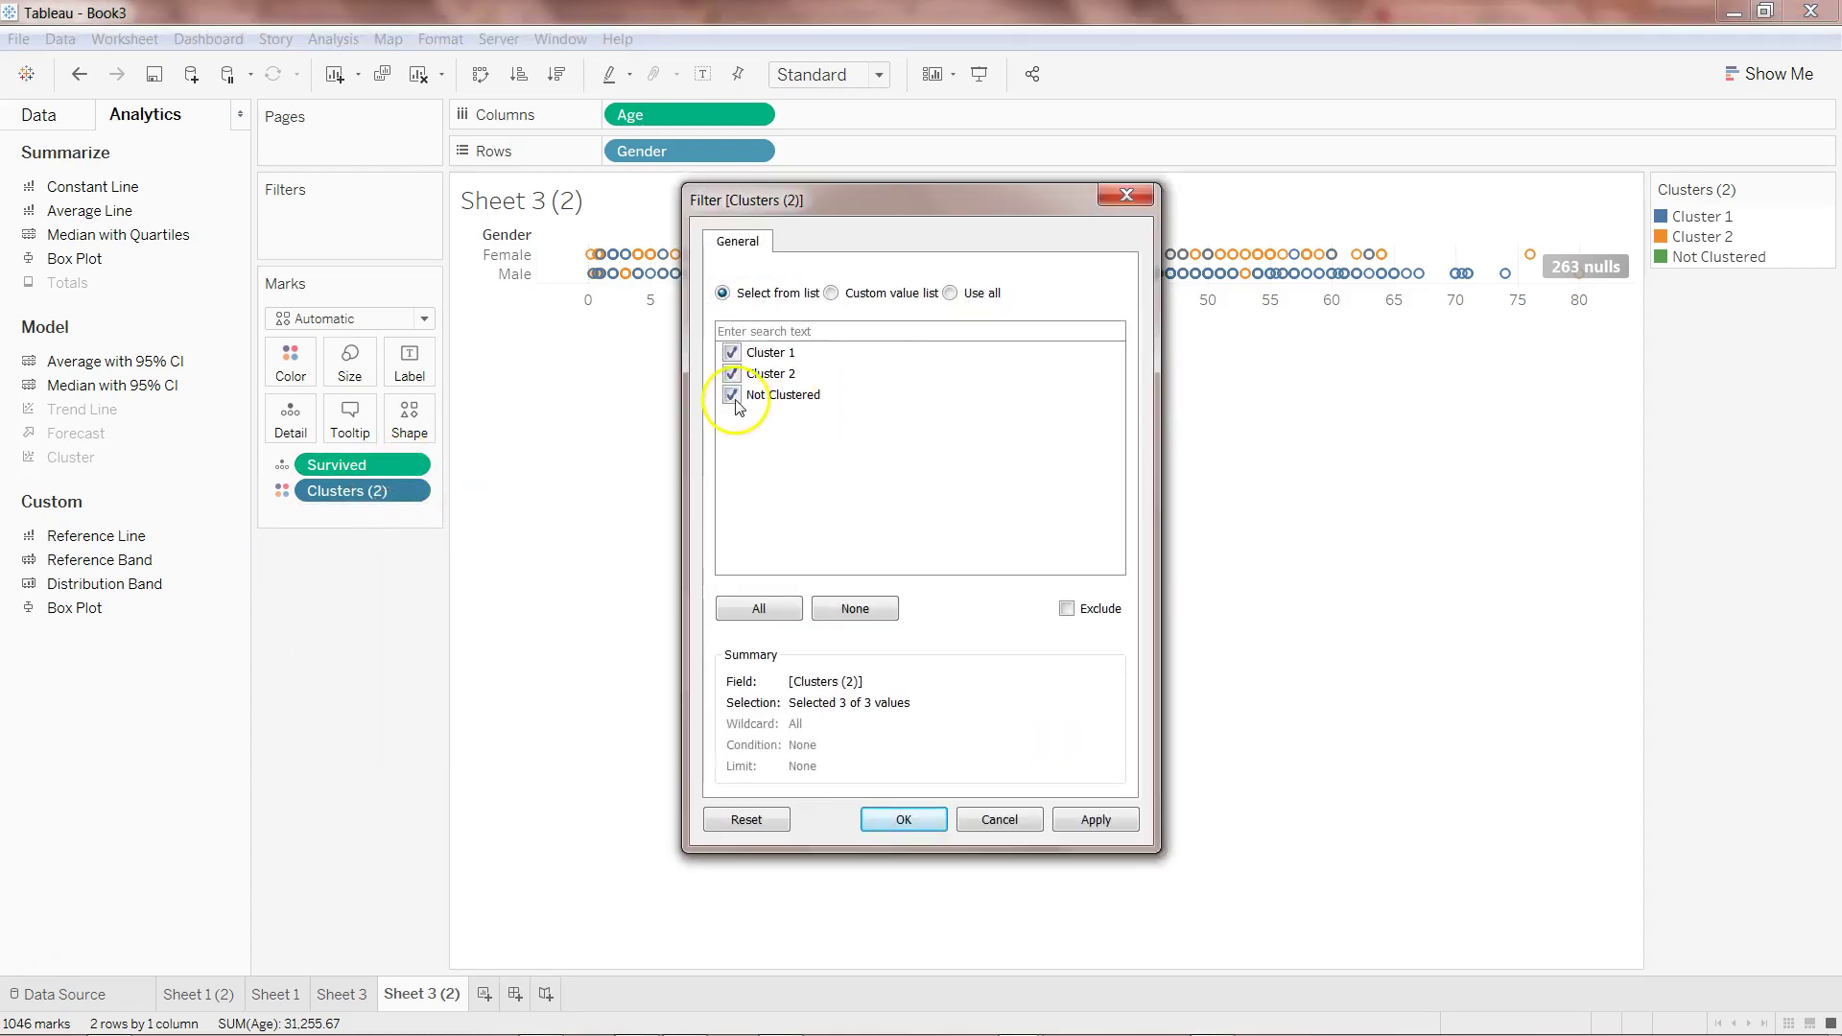
{"action": "left_click", "coordinate": [901, 818]}
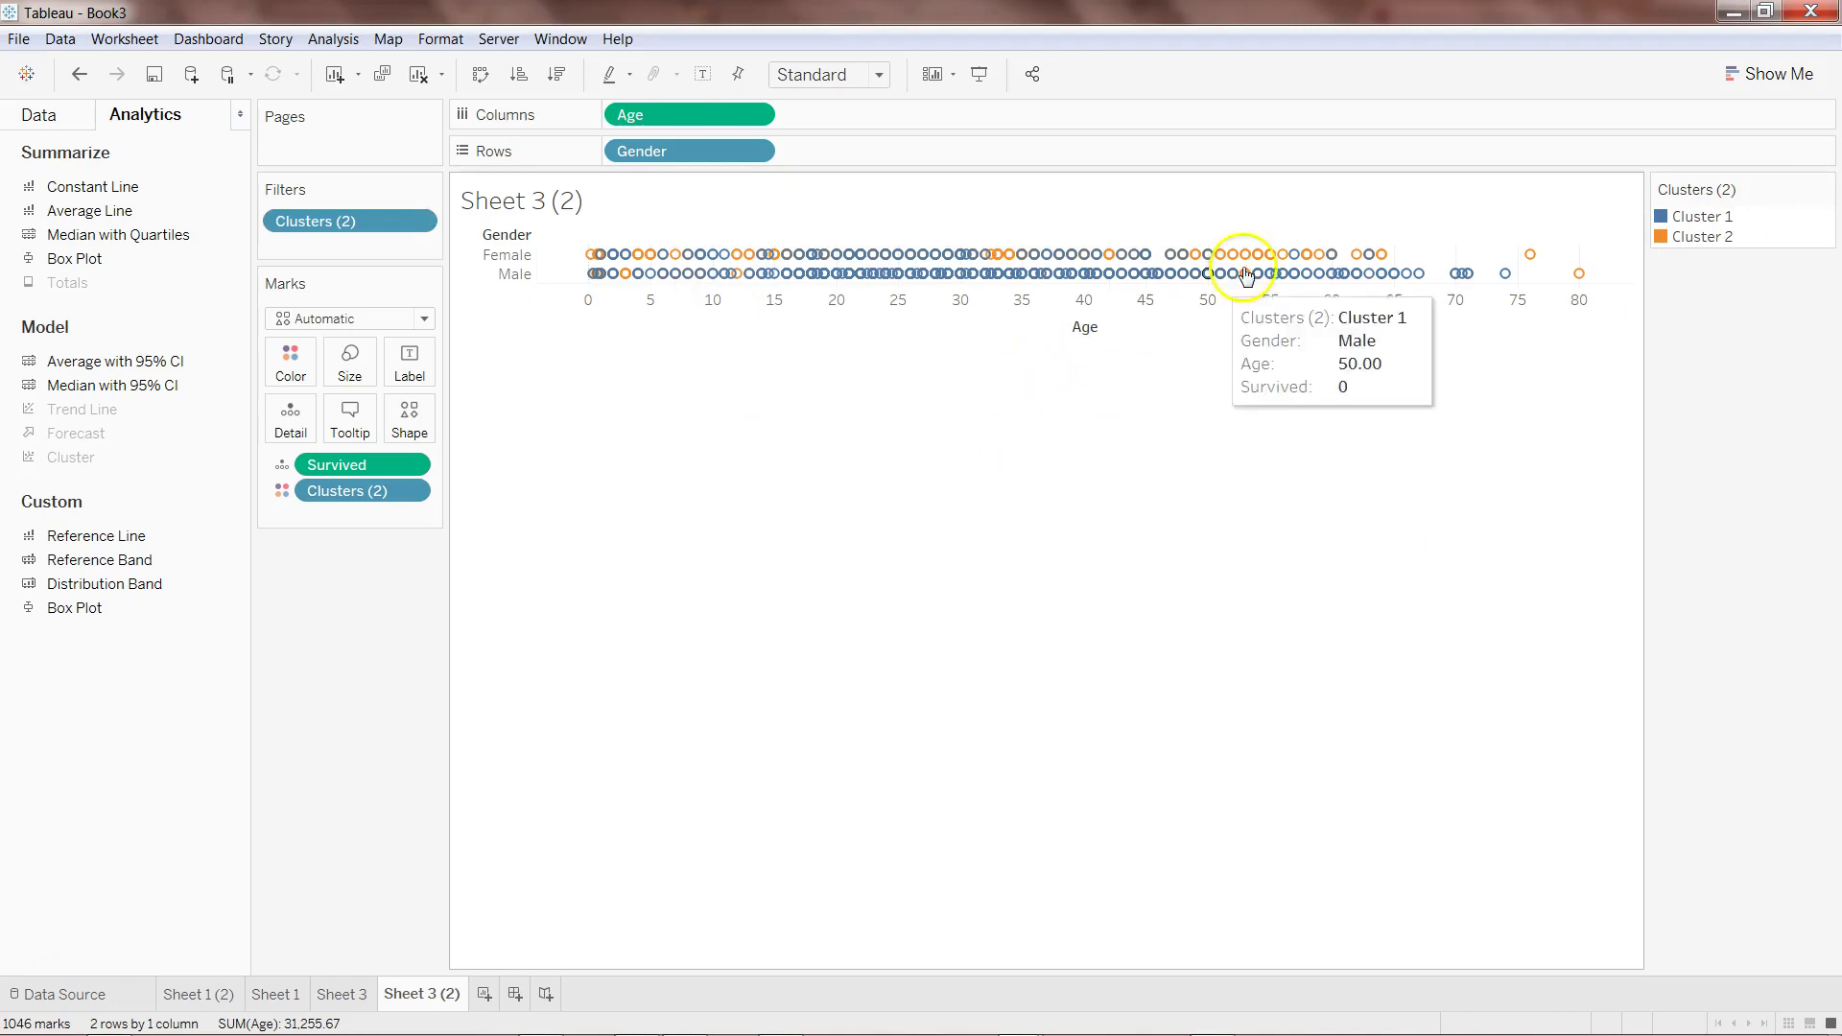
Examine the gender and age marks in each cluster and compare them with actual survival on Sheet 3
{"action": "mouse_move", "coordinate": [1332, 277]}
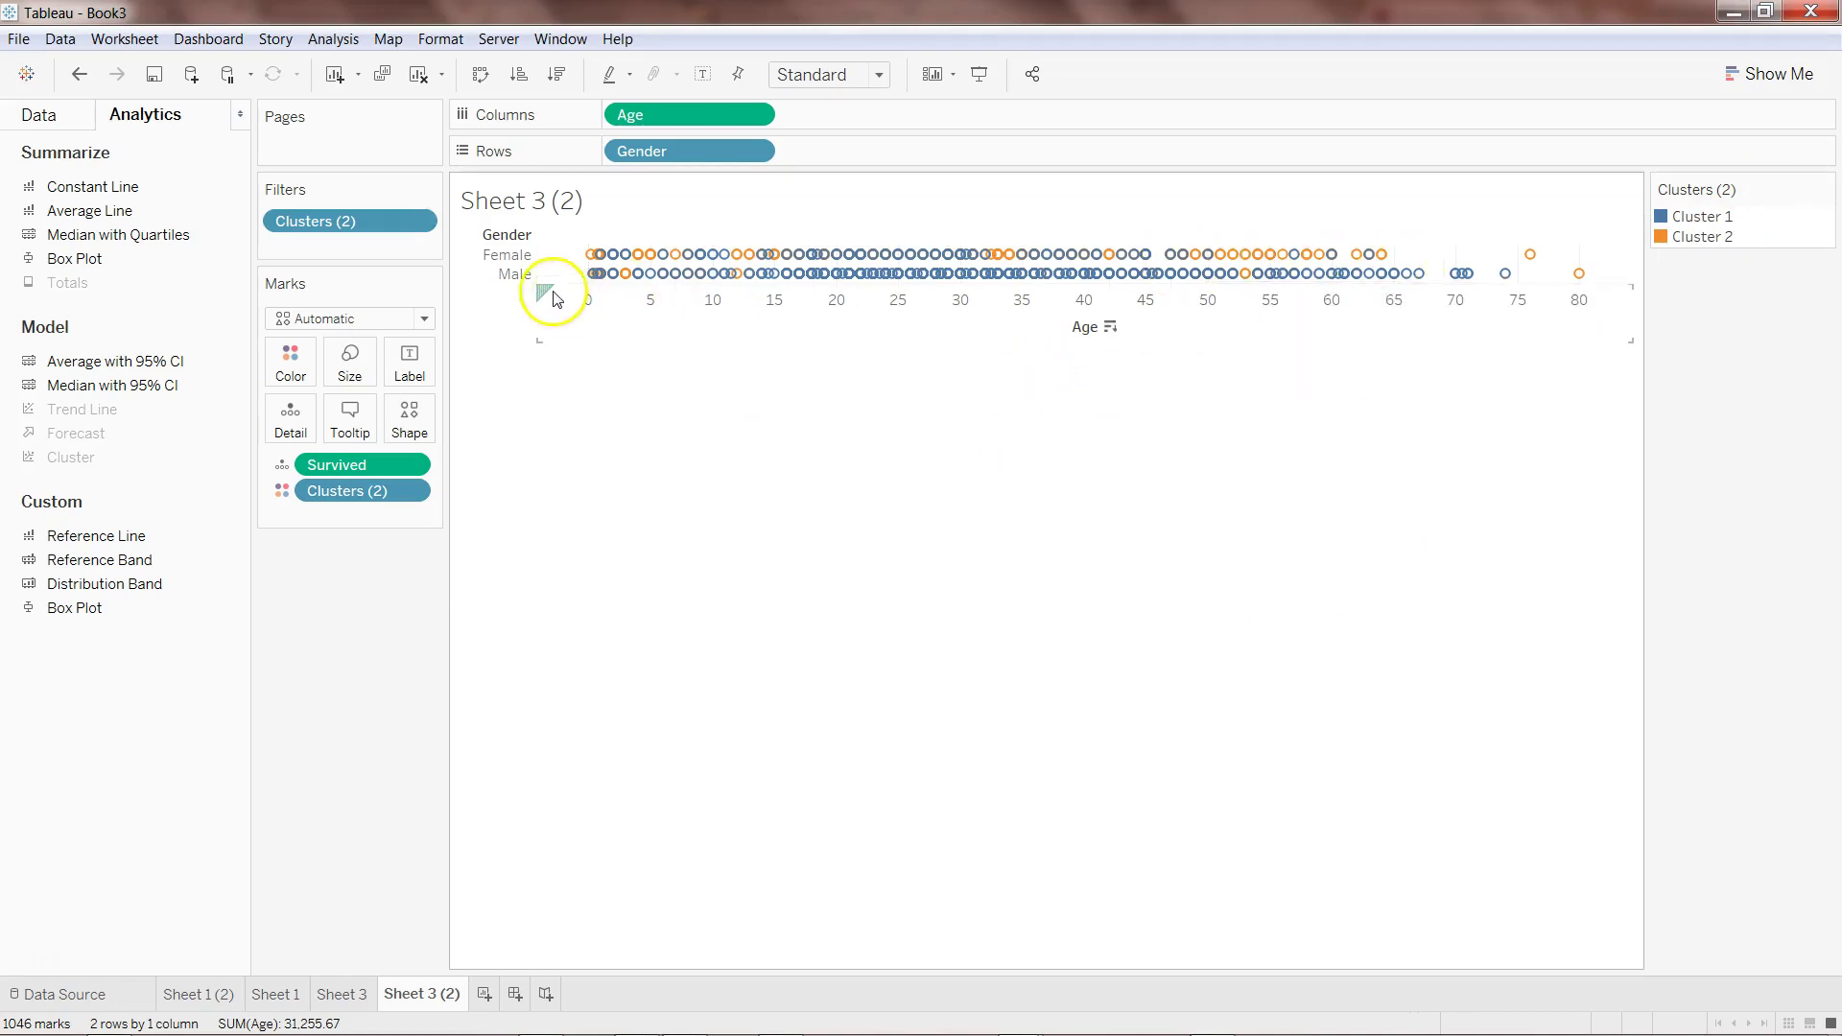
{"action": "mouse_move", "coordinate": [707, 257]}
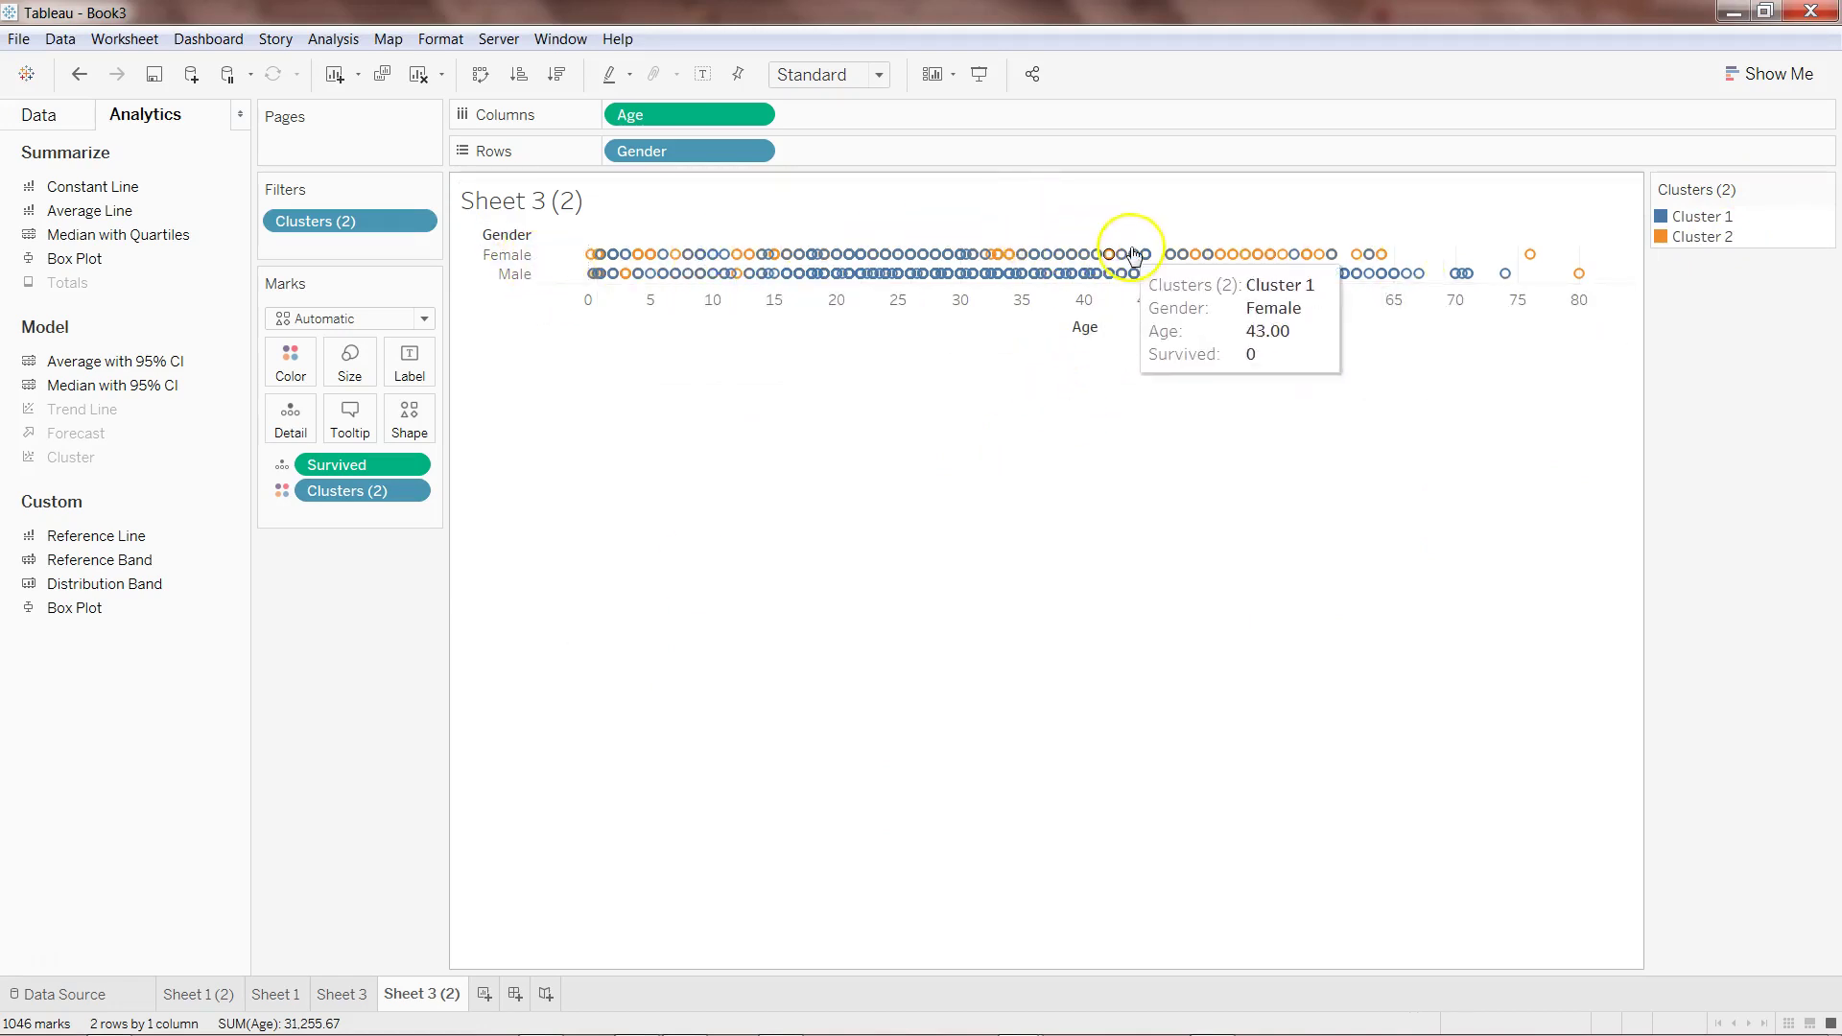
{"action": "left_click", "coordinate": [341, 994]}
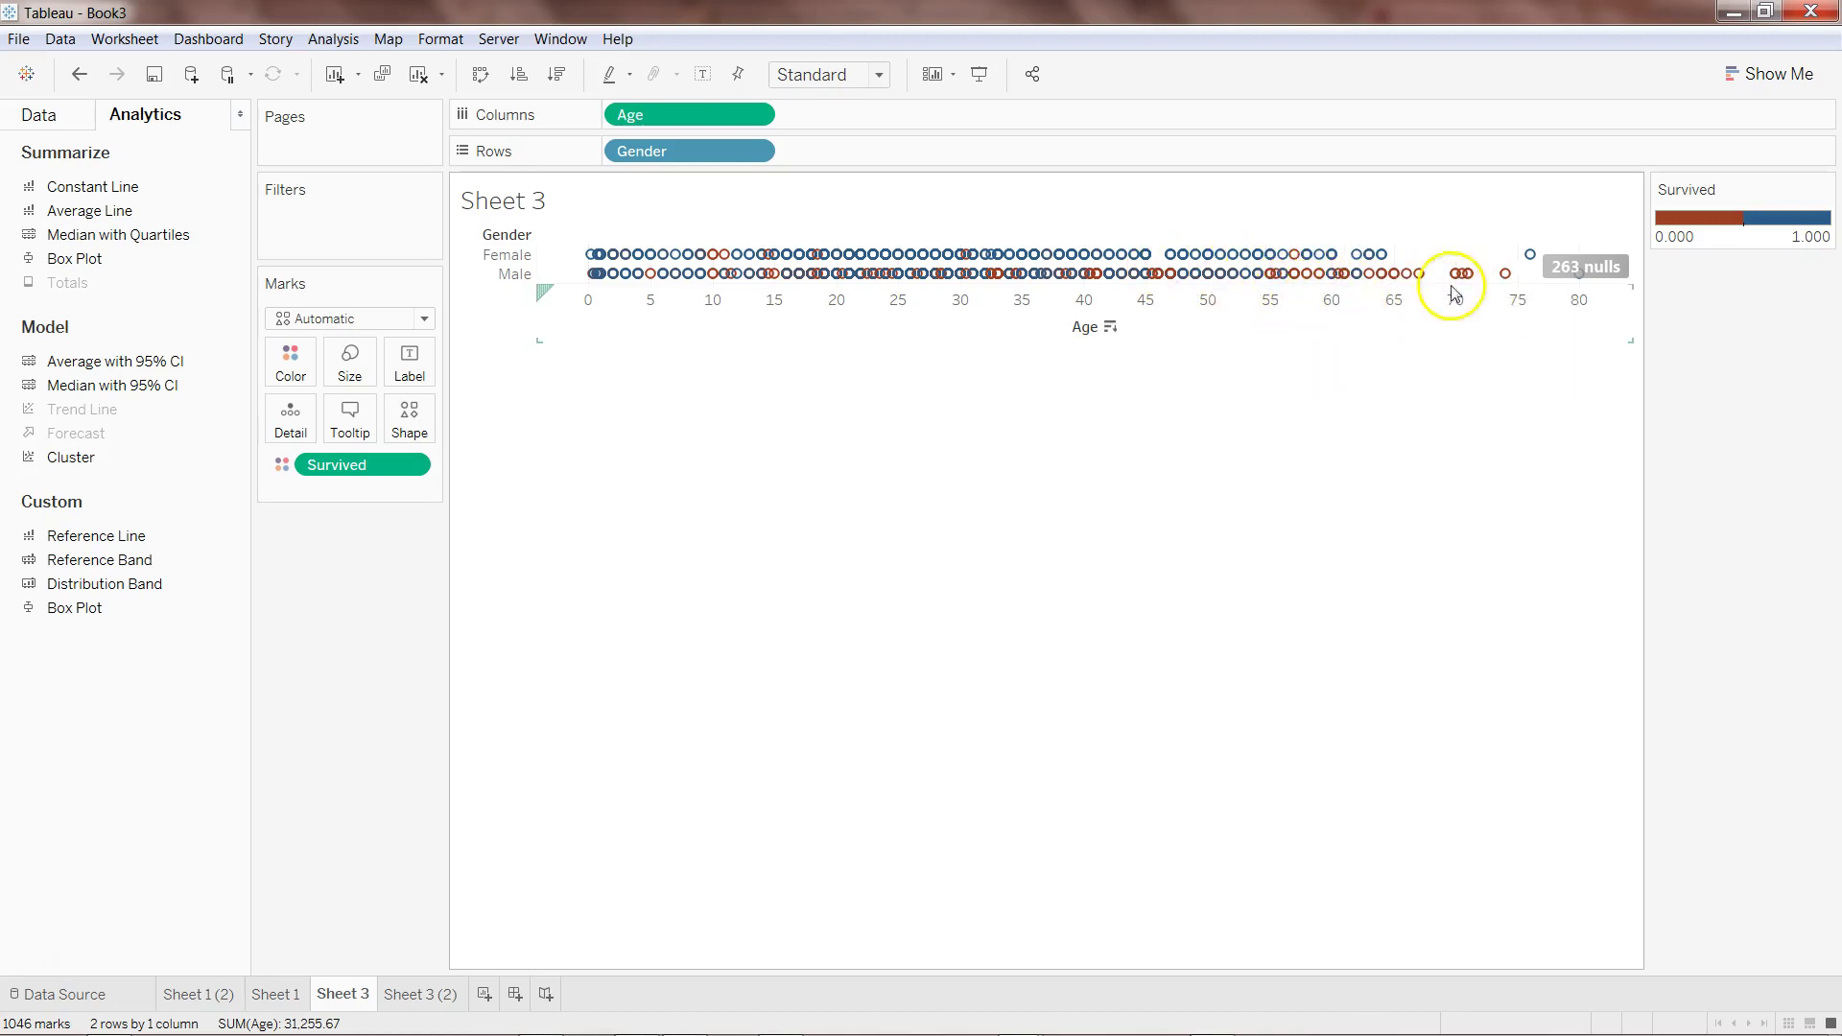
{"action": "left_click", "coordinate": [419, 991]}
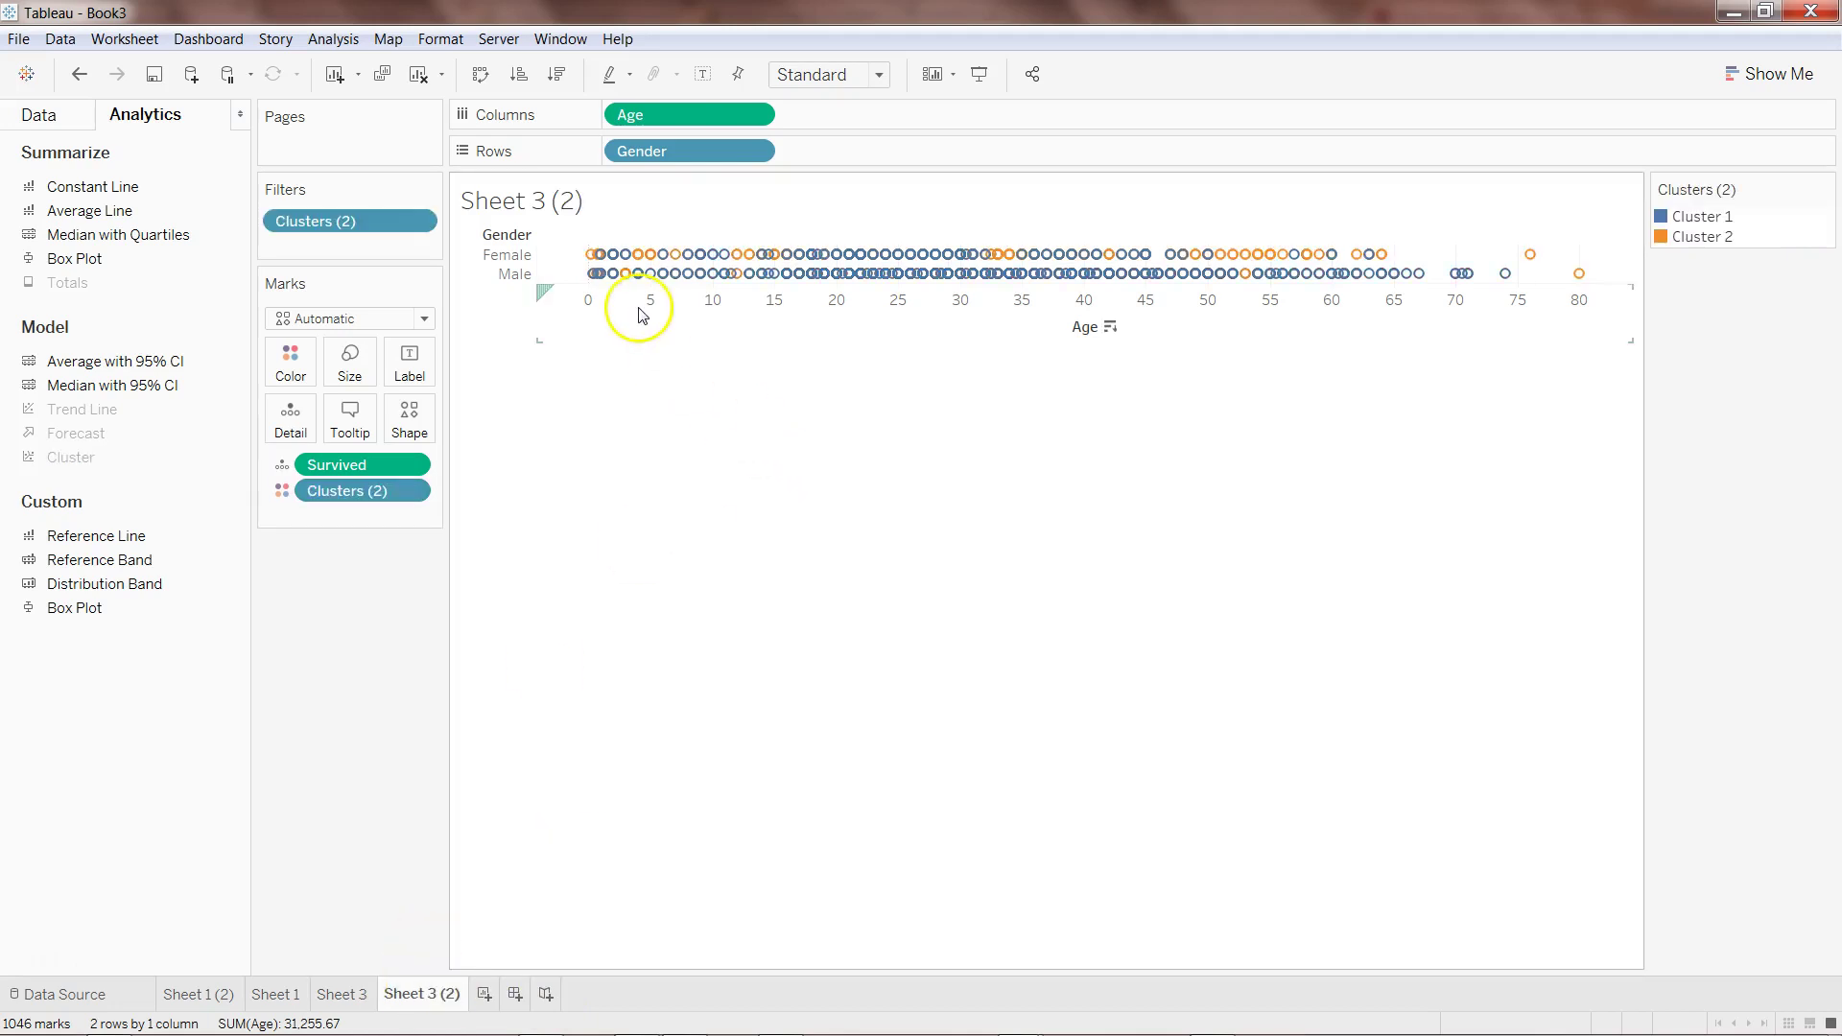
{"action": "mouse_move", "coordinate": [596, 279]}
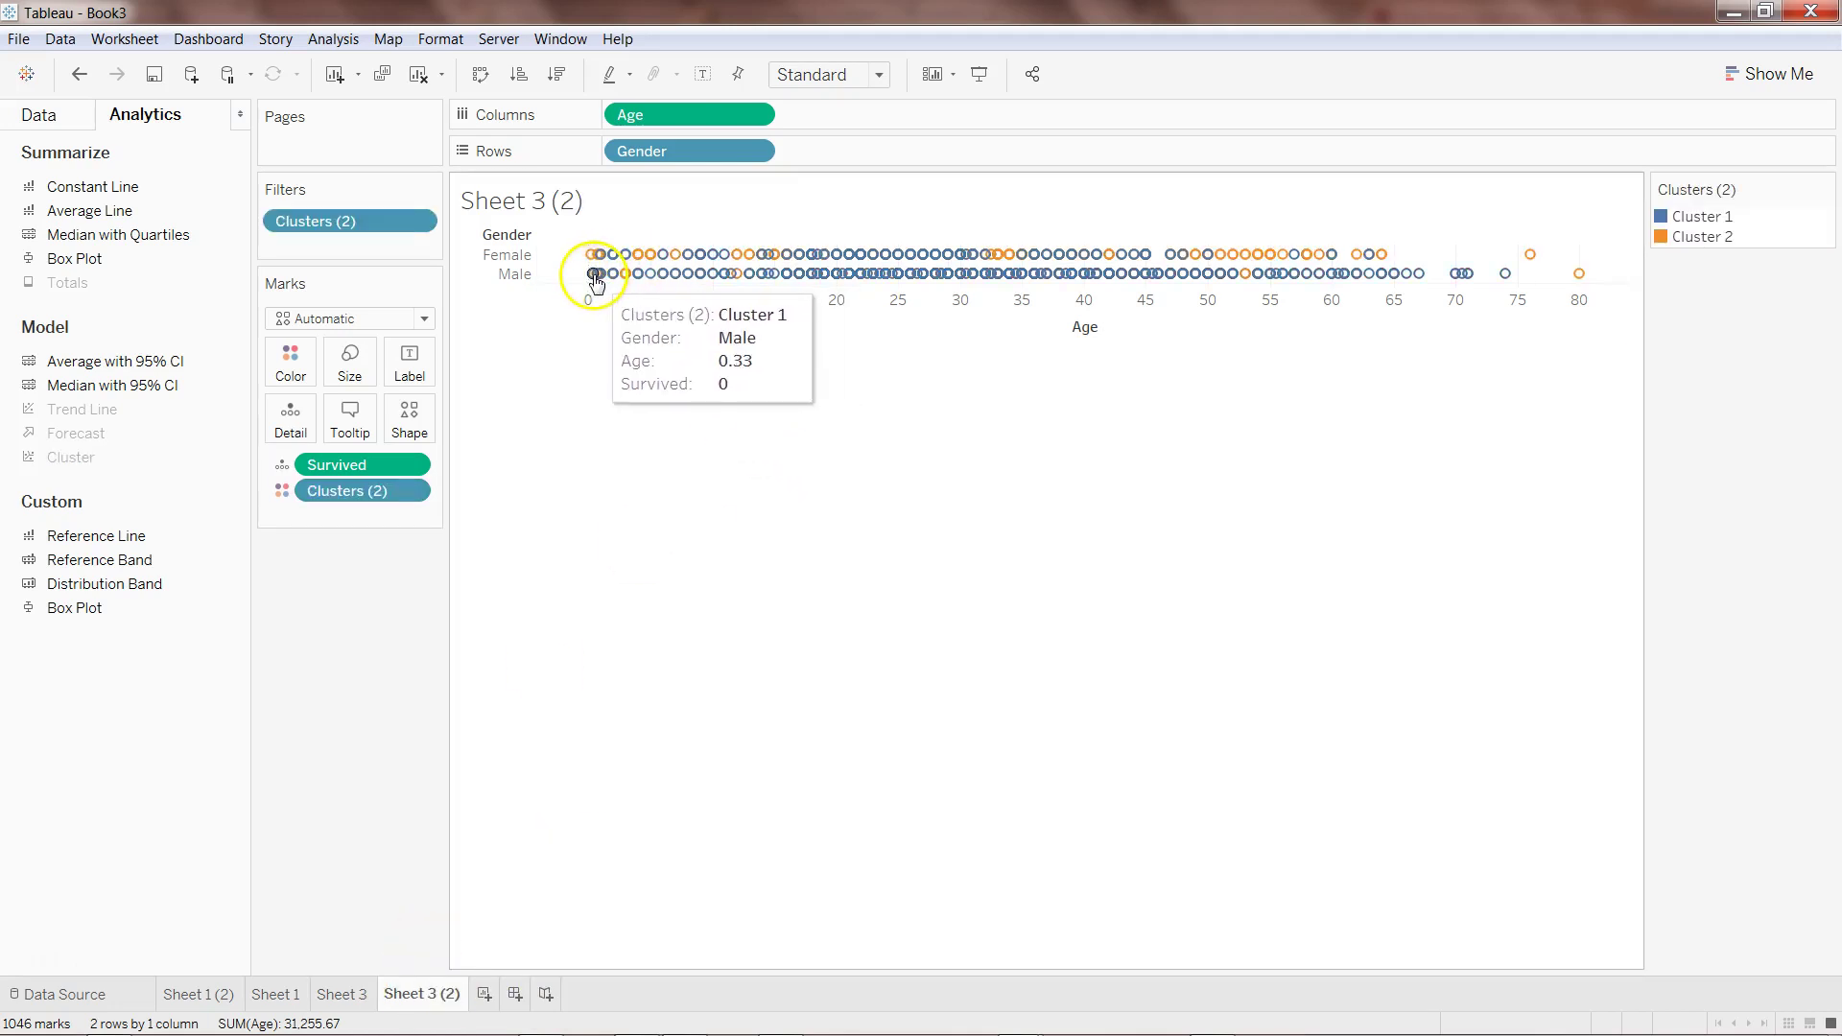
{"action": "left_click", "coordinate": [644, 292]}
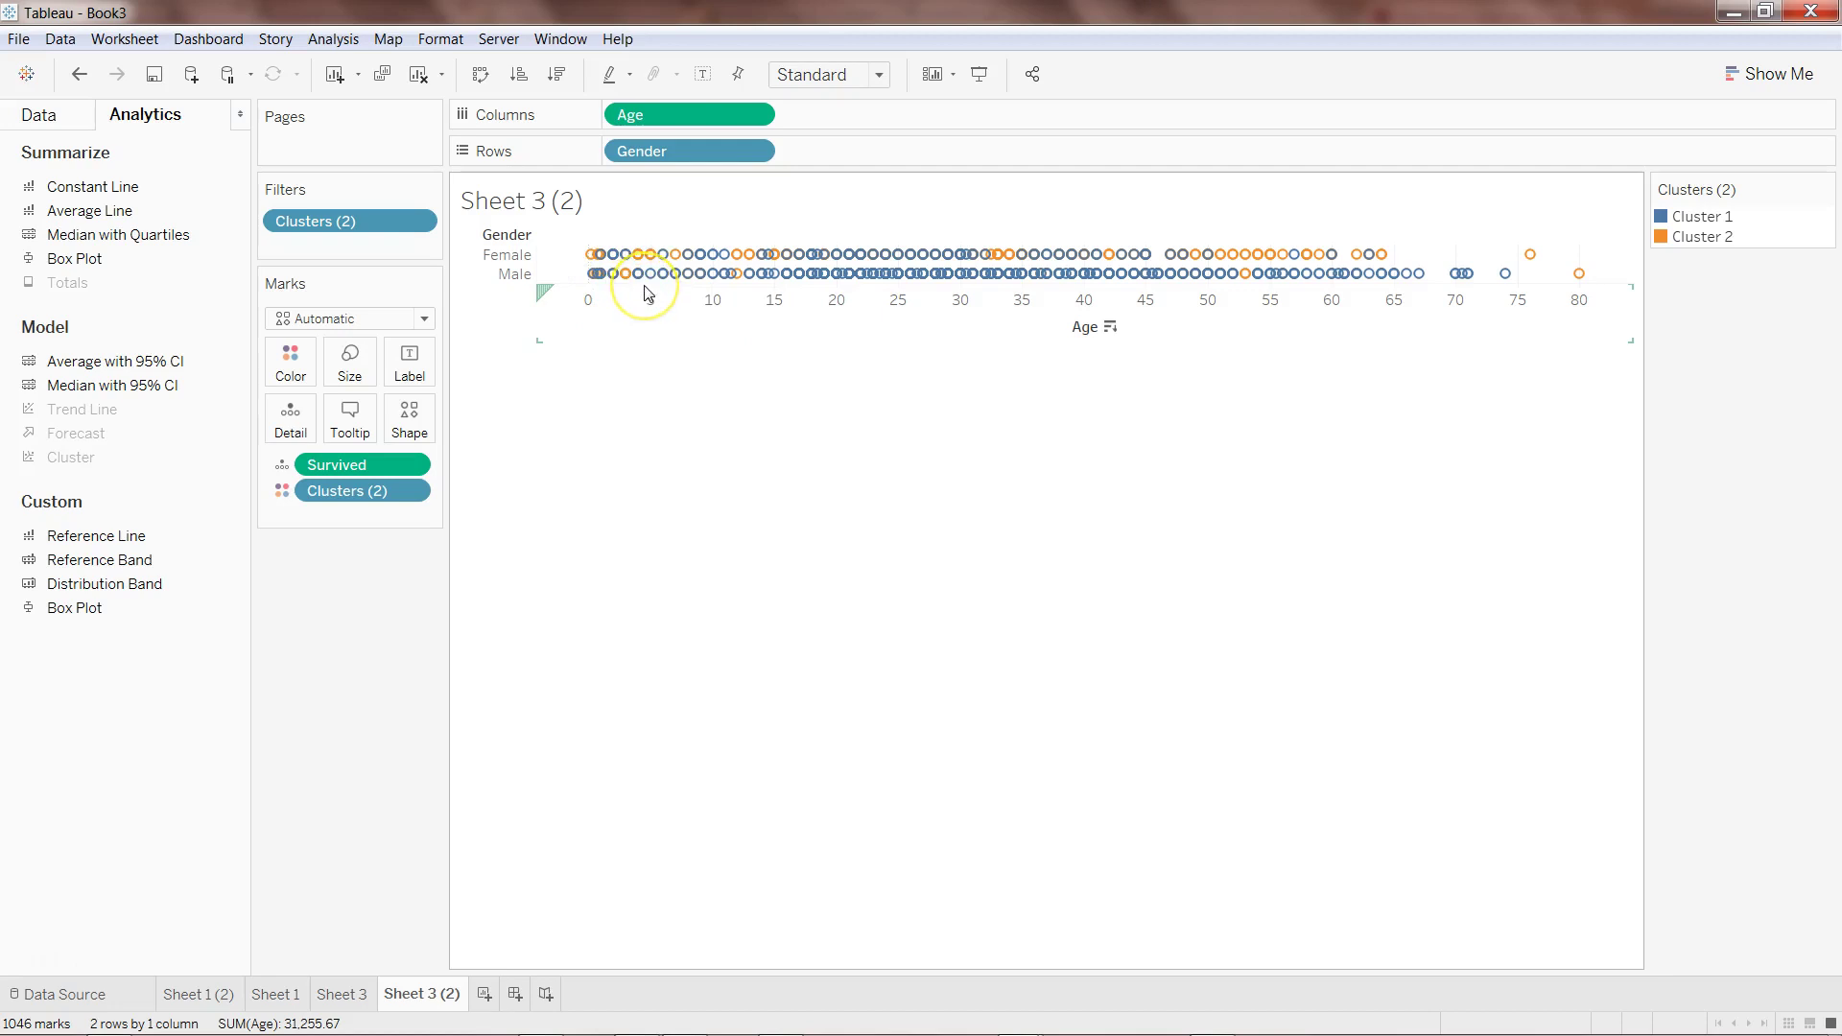
{"action": "mouse_move", "coordinate": [1039, 279]}
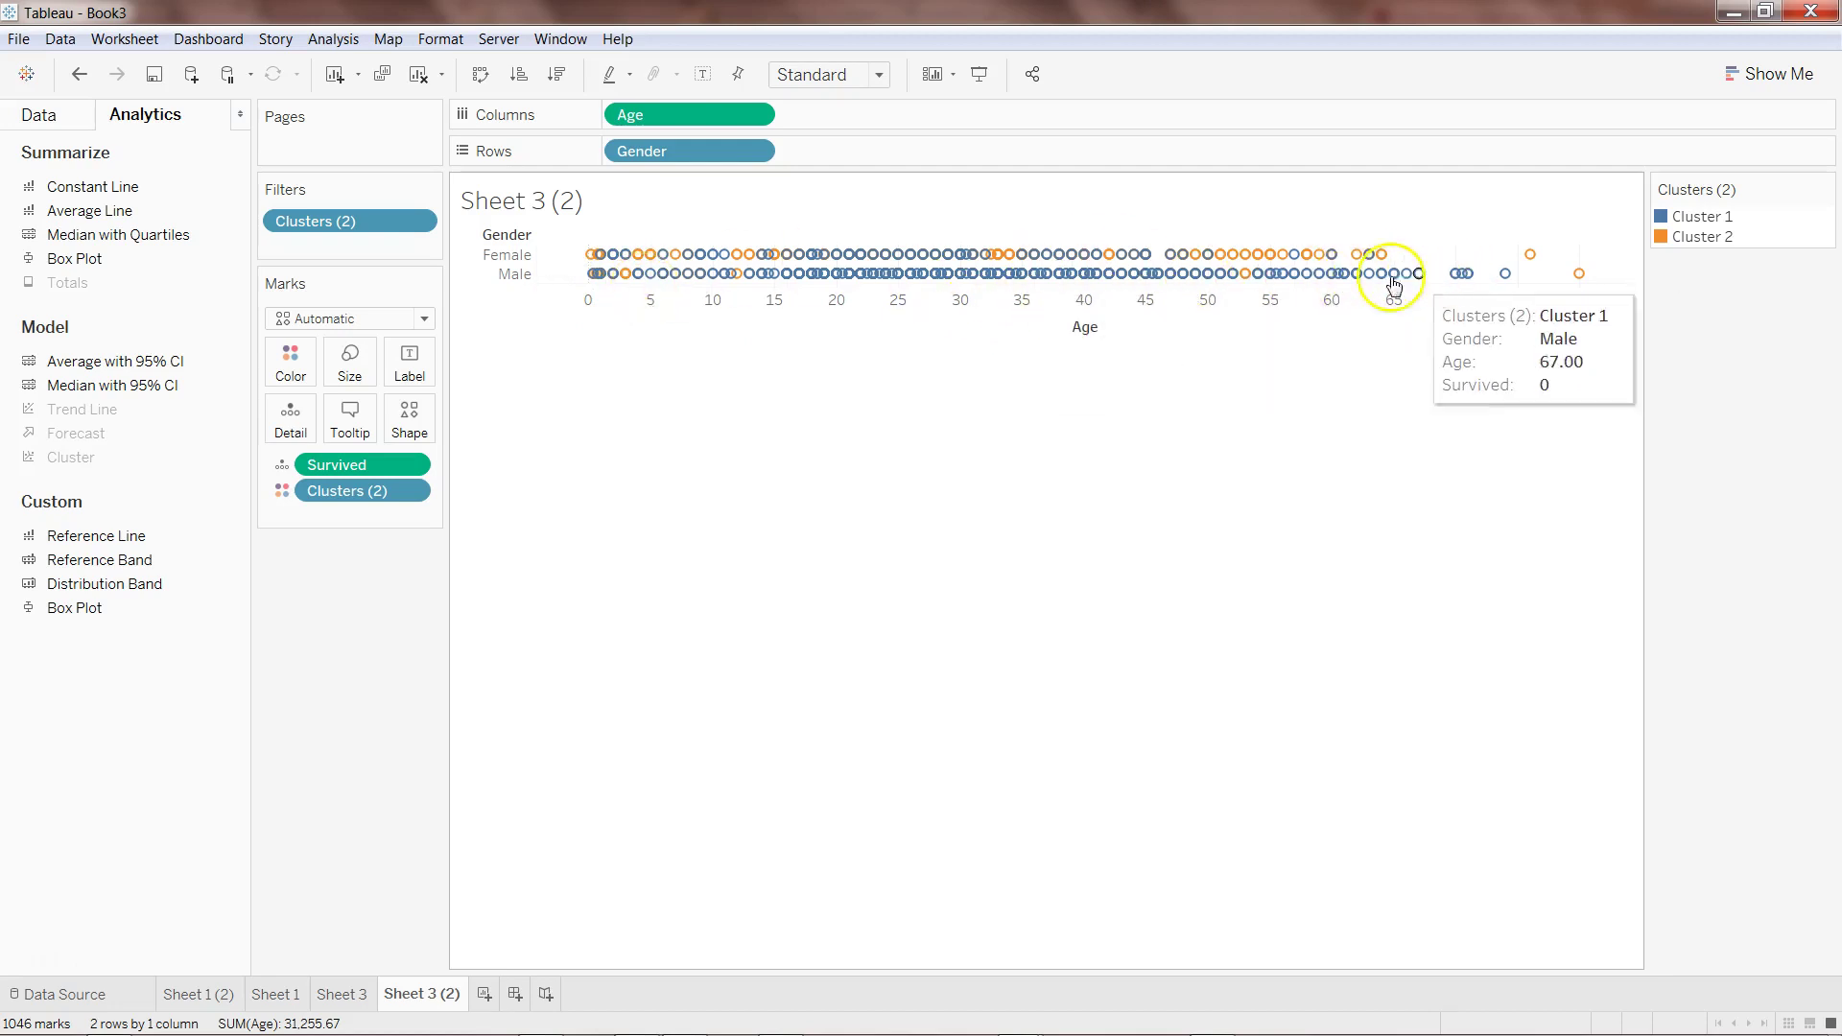
{"action": "left_click", "coordinate": [1013, 276]}
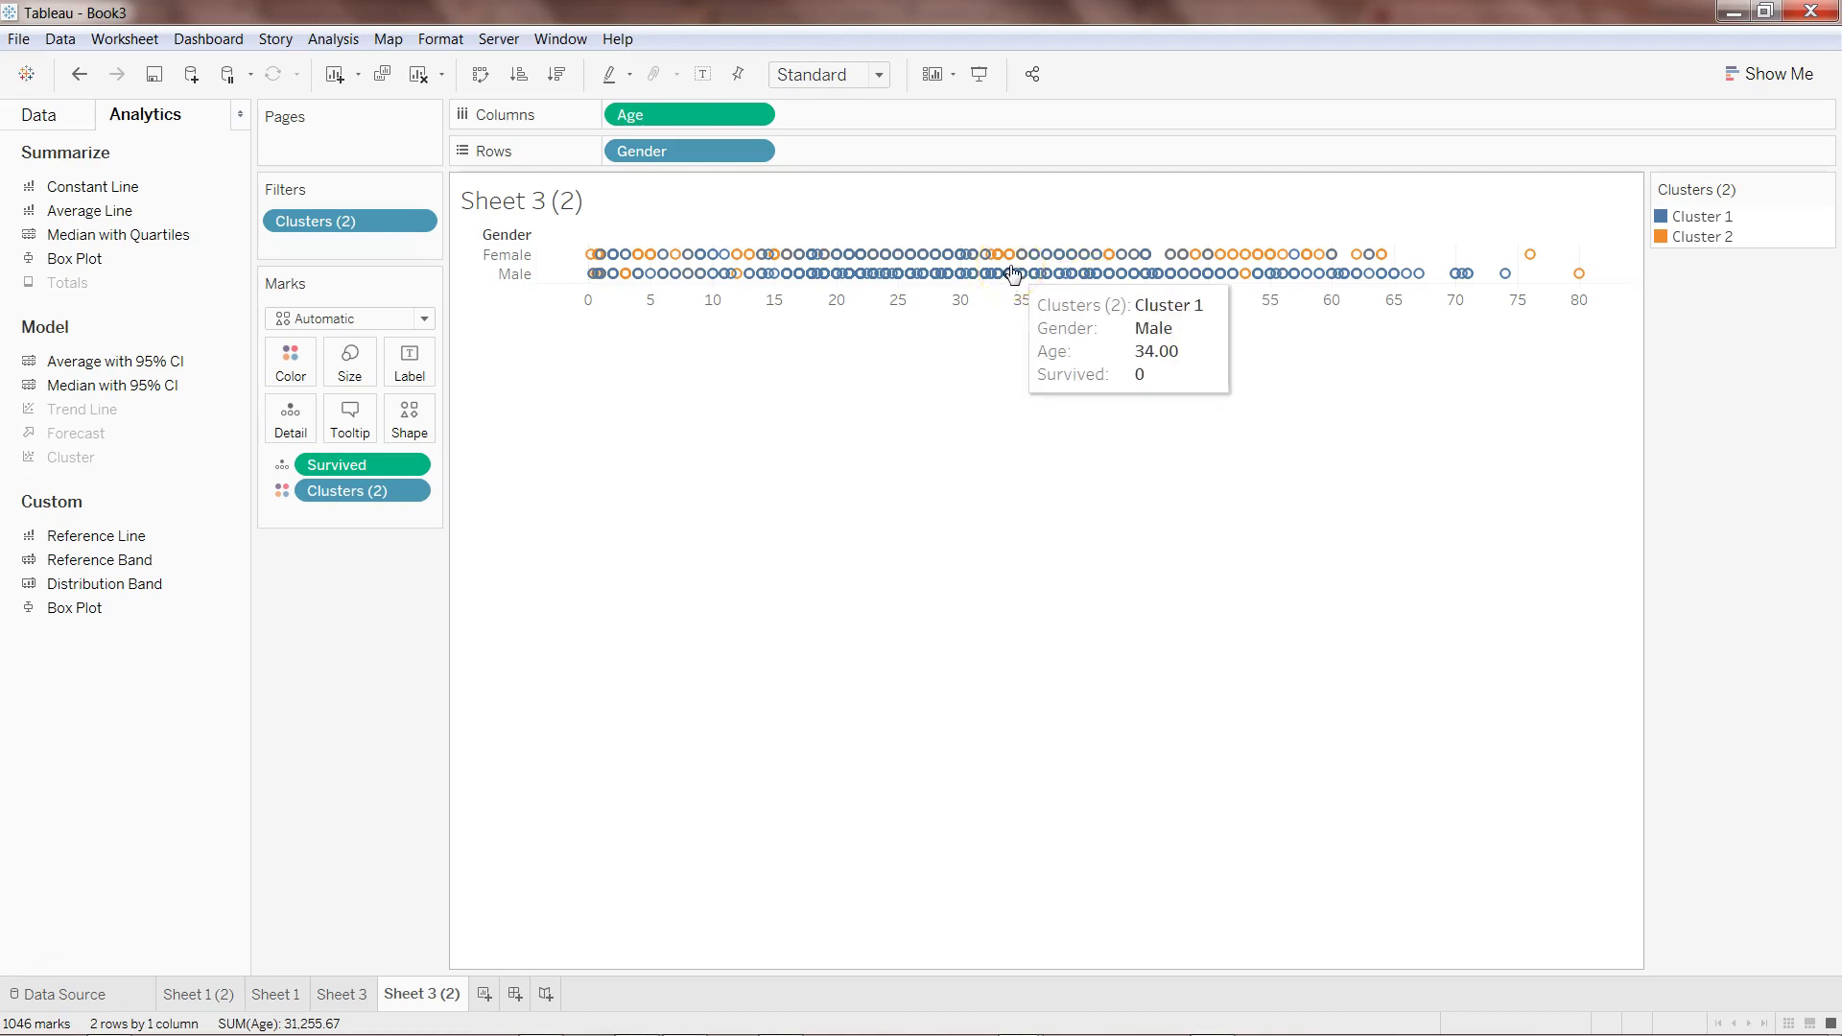
Review the clusters by age and ticket class on Sheet 1
{"action": "left_click", "coordinate": [141, 664]}
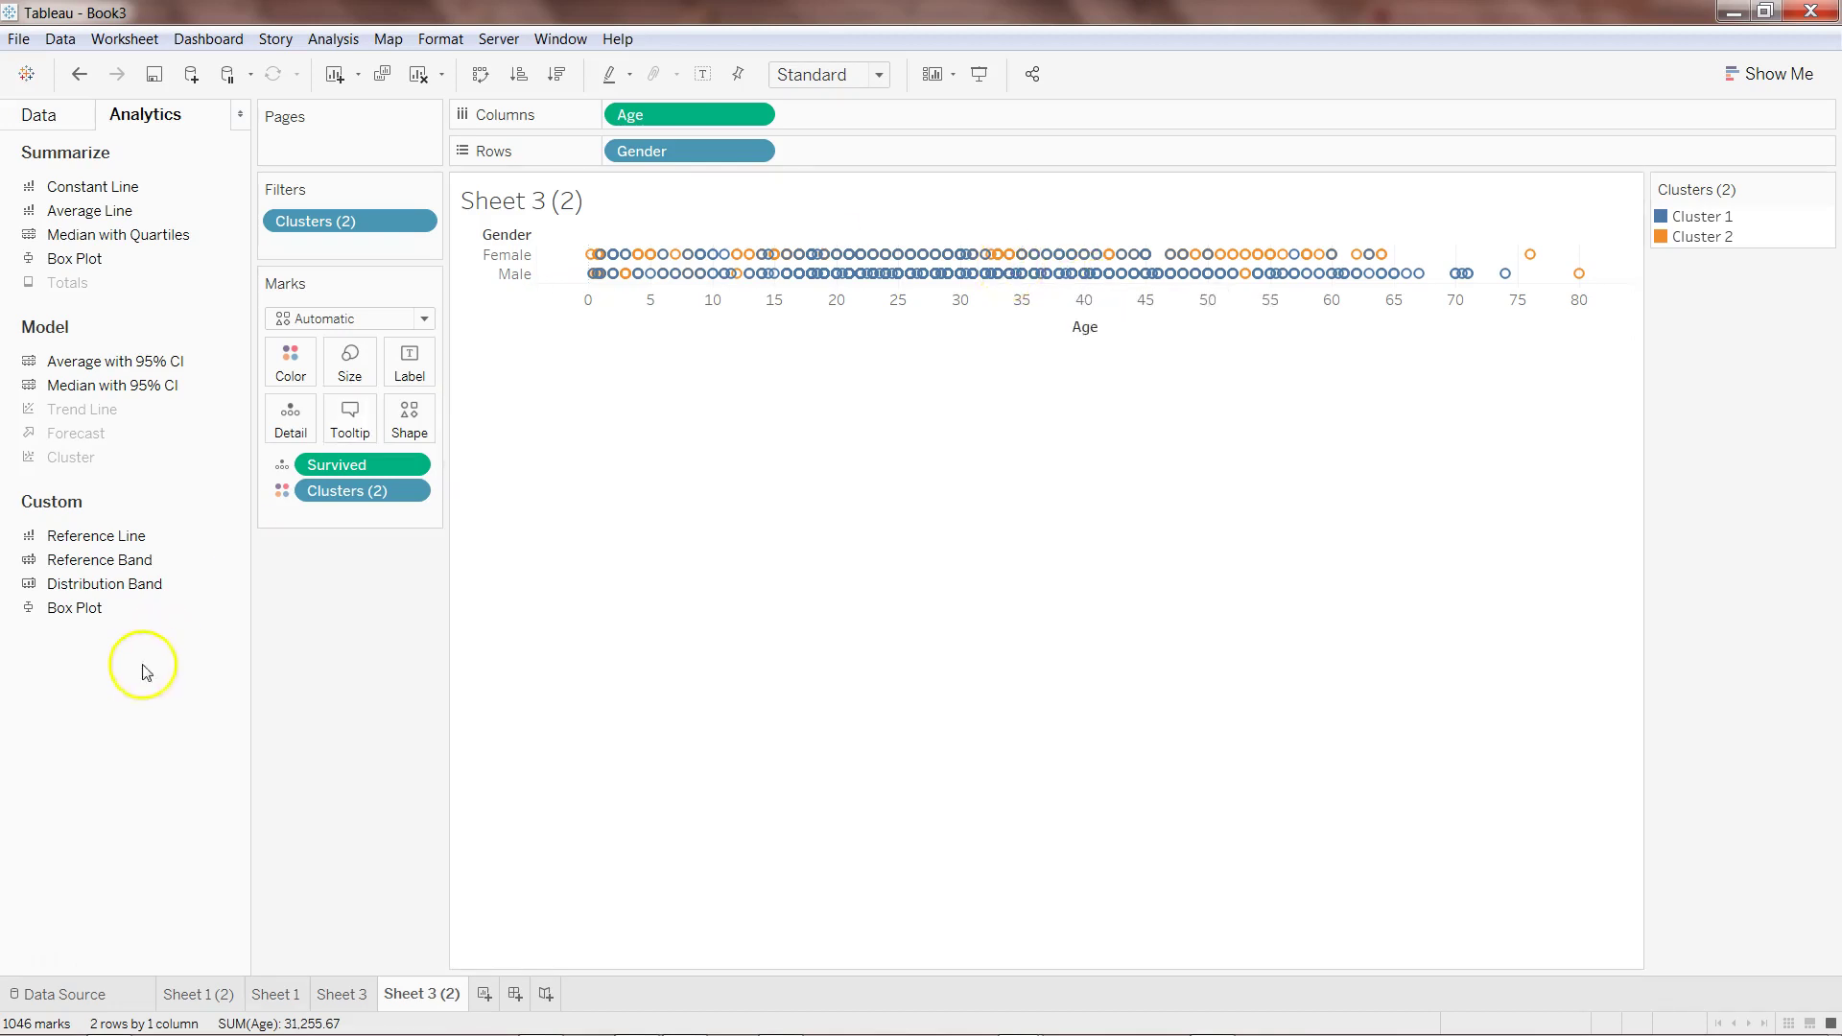
{"action": "left_click", "coordinate": [230, 997]}
{"action": "left_click", "coordinate": [277, 994]}
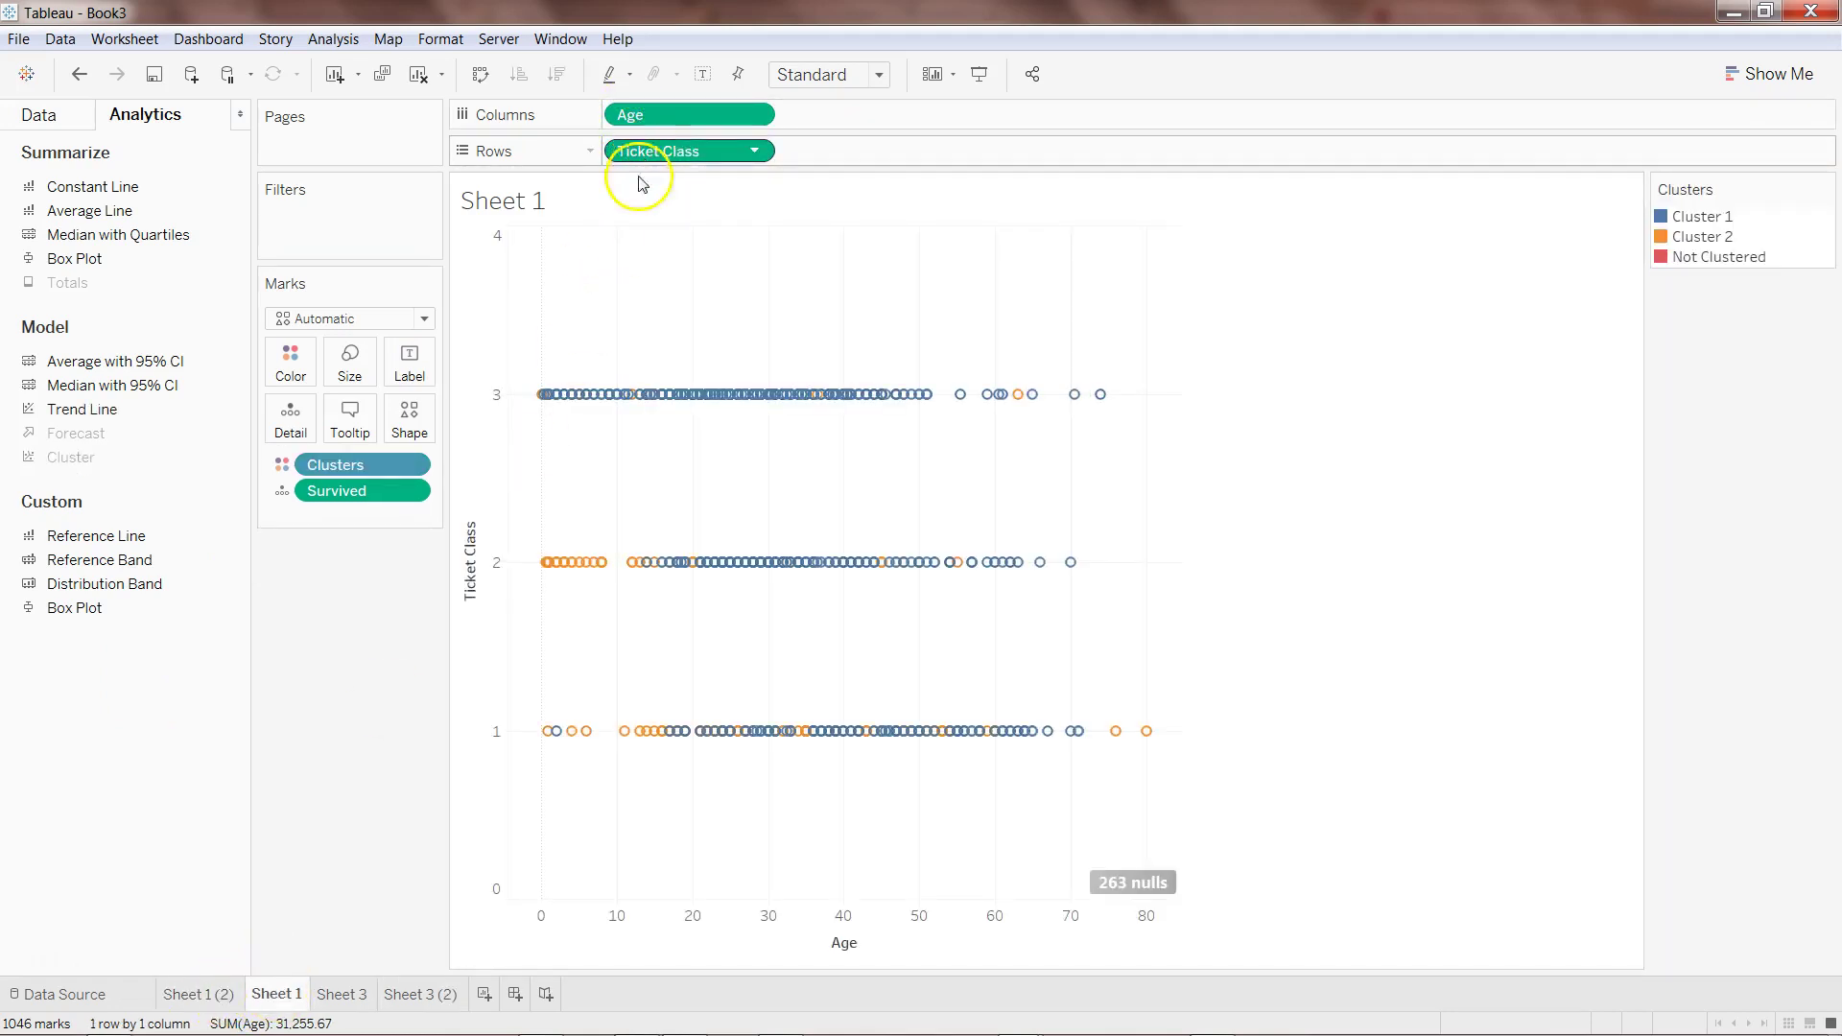
In Sheet 3 (2), edit Clusters (2) to add Ticket Class as a fourth clustering variable
{"action": "left_click", "coordinate": [414, 1001]}
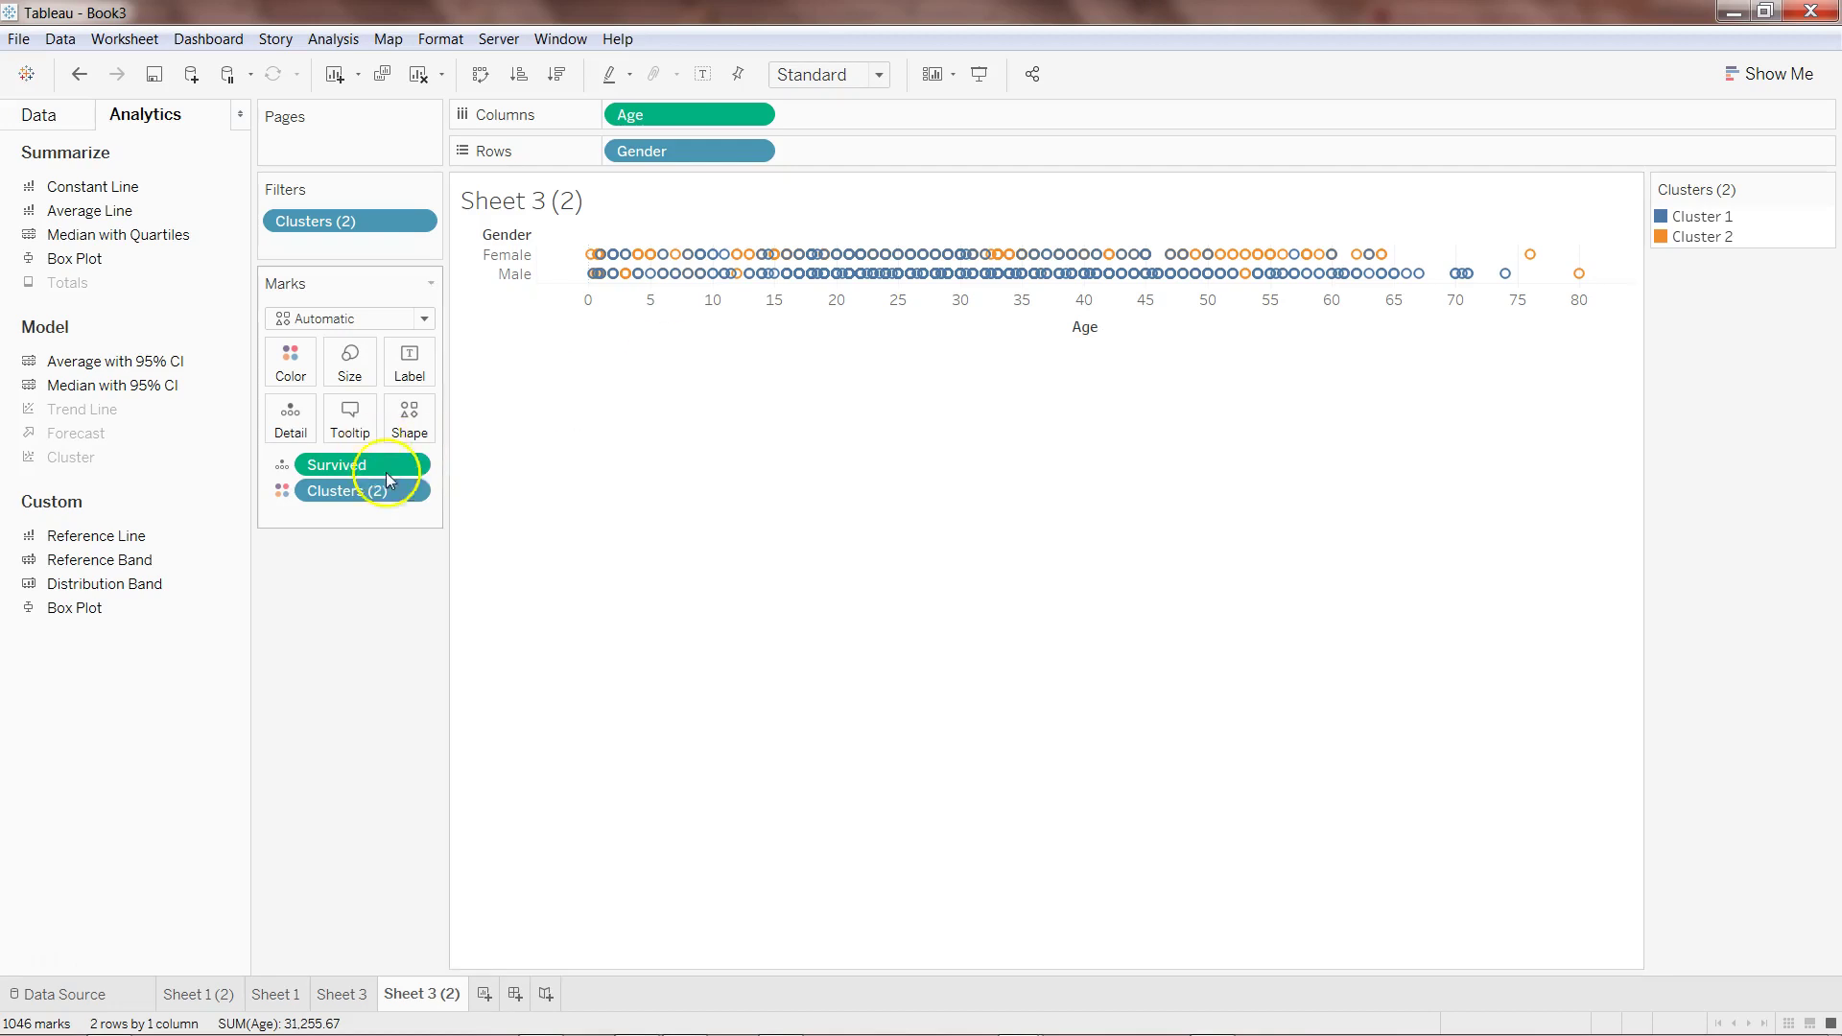
{"action": "left_click", "coordinate": [410, 490]}
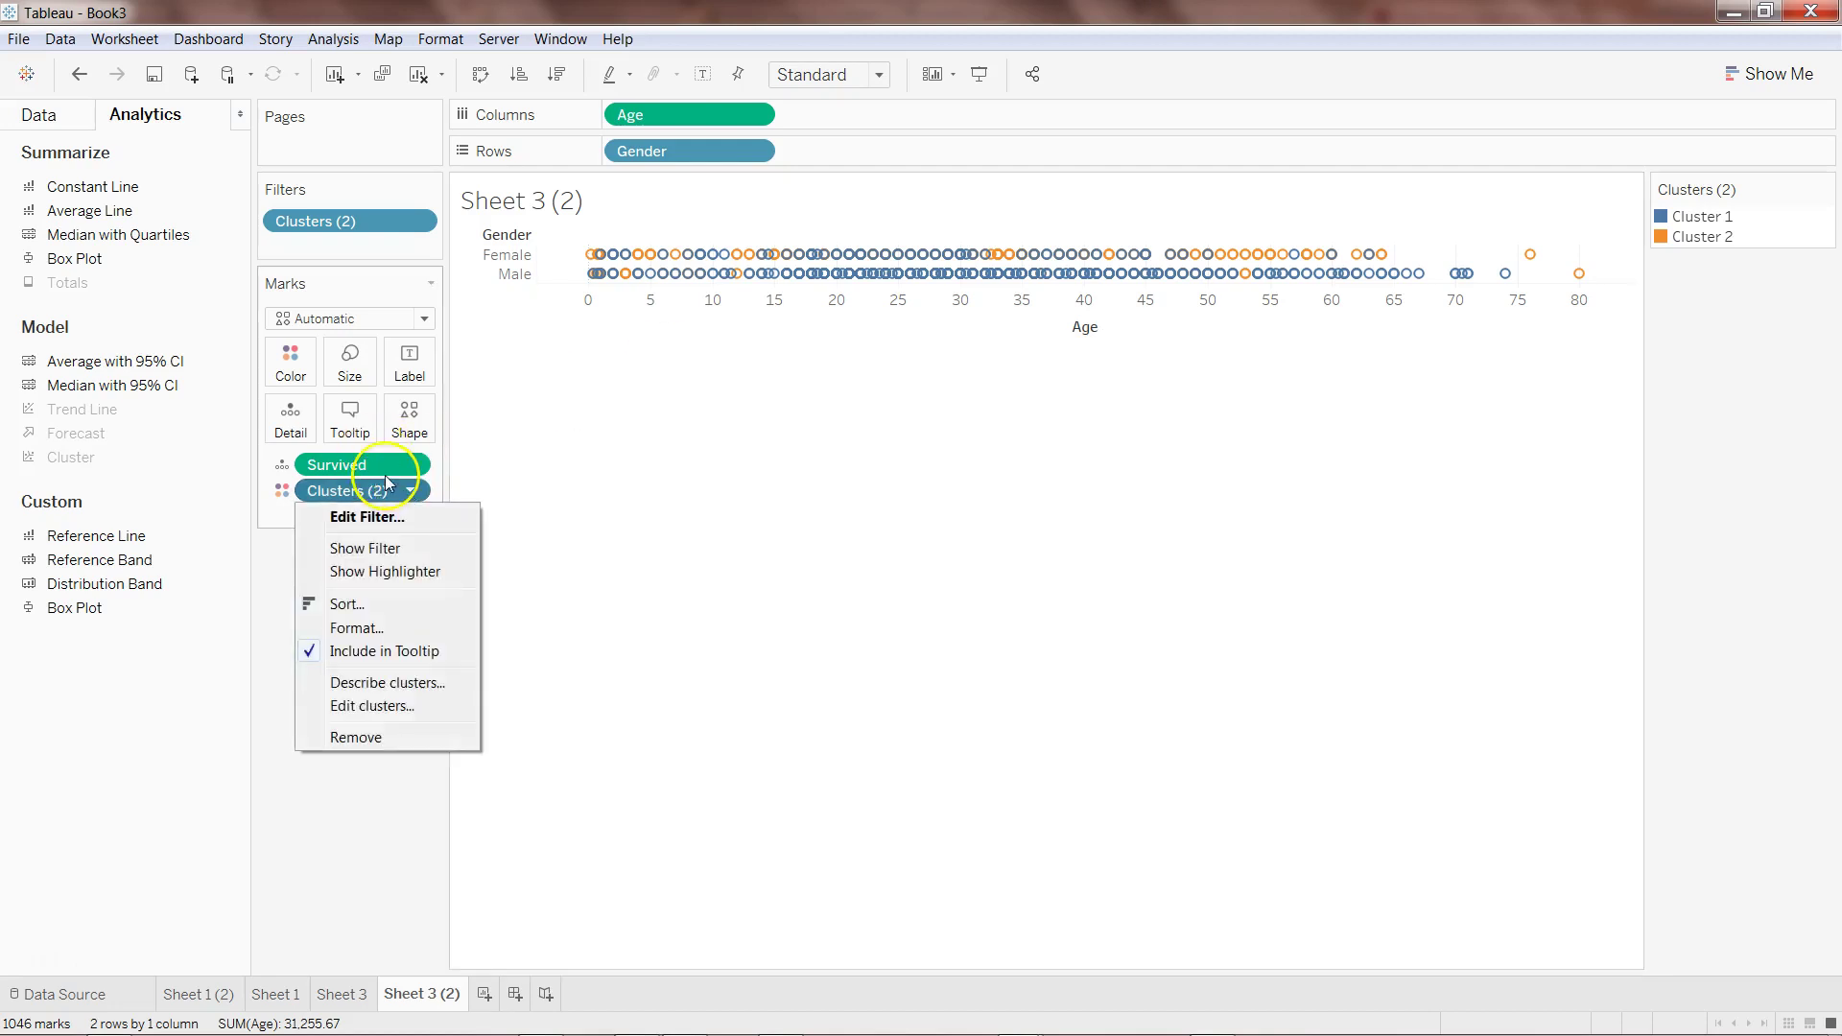
{"action": "left_click", "coordinate": [403, 708]}
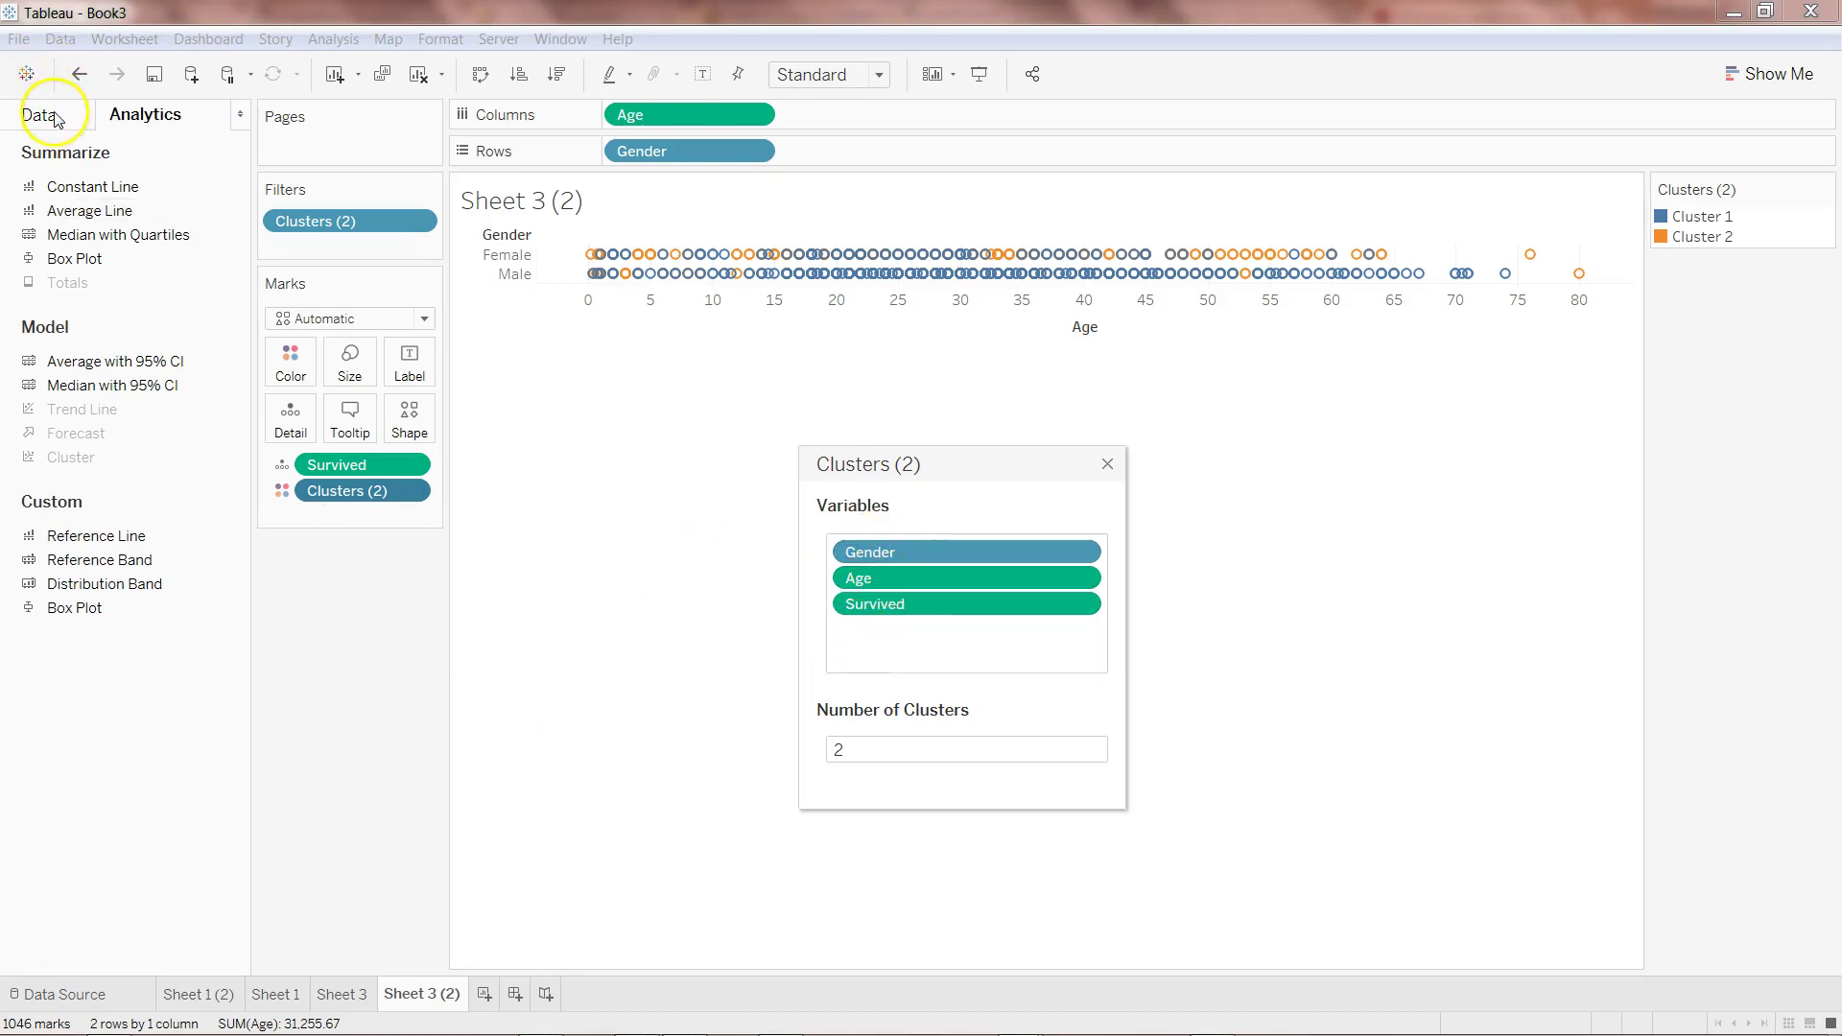
{"action": "left_click", "coordinate": [39, 114]}
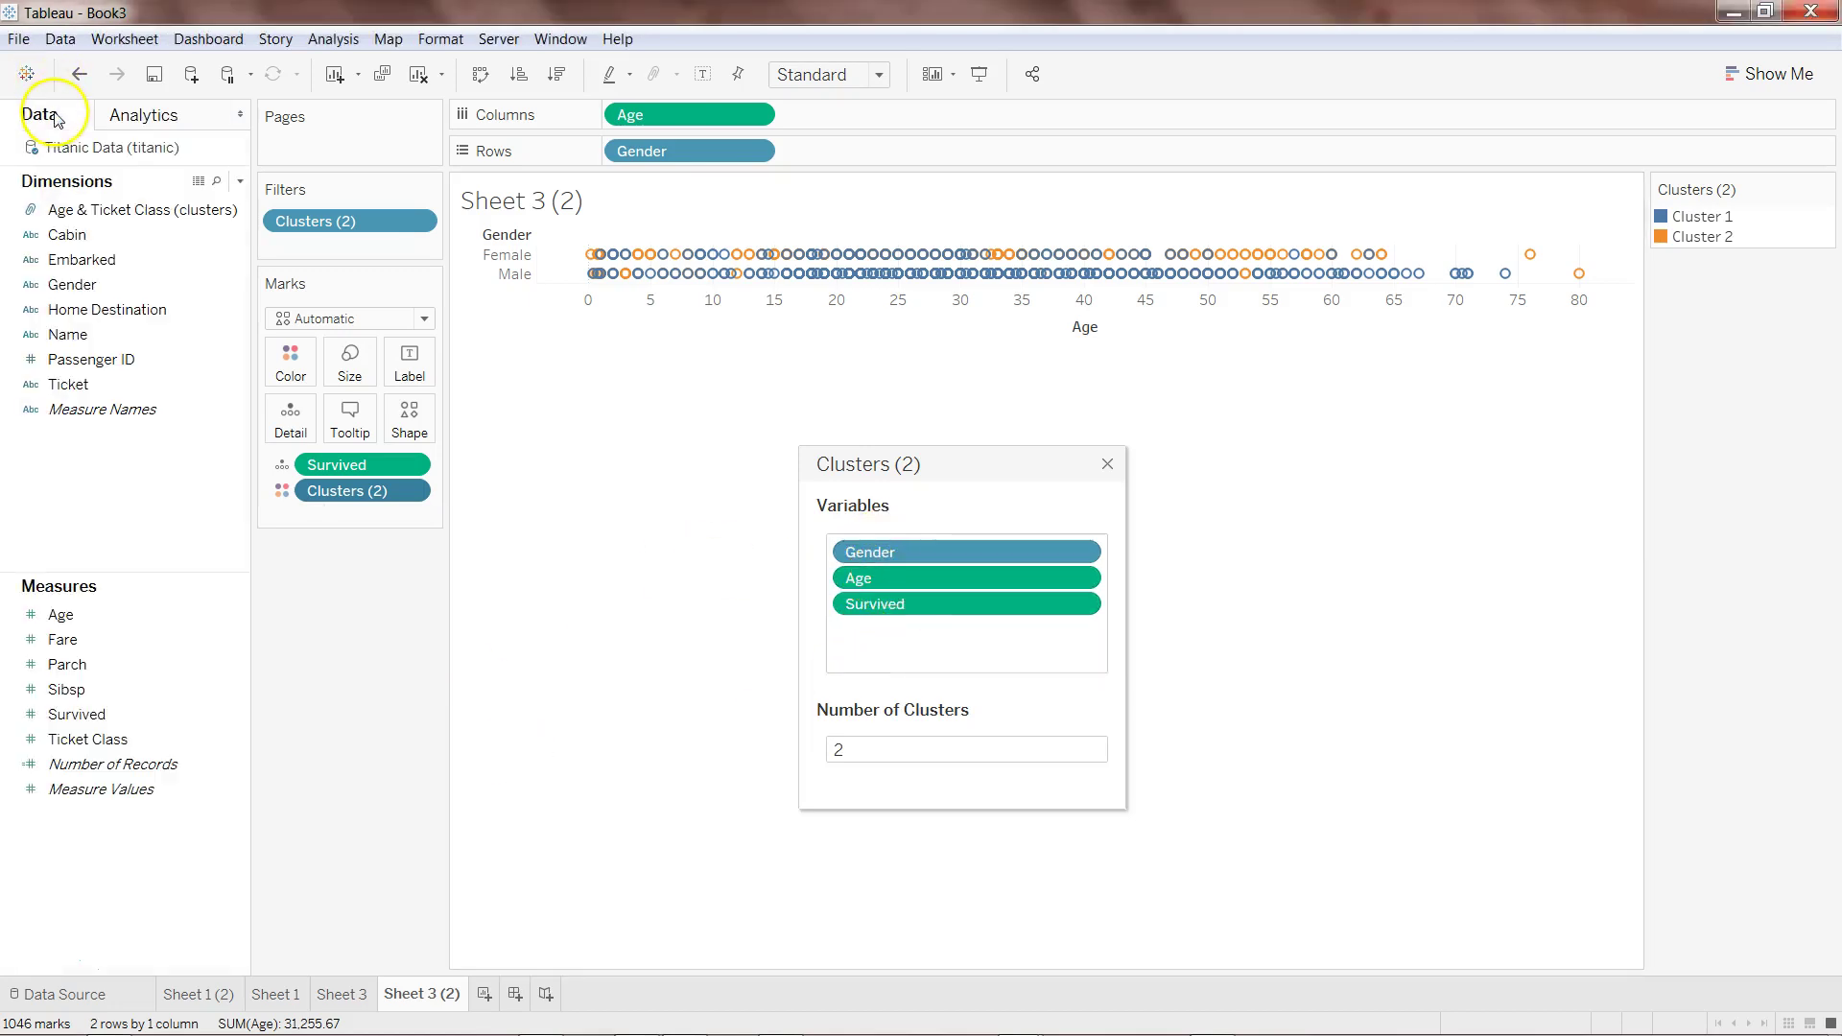
{"action": "left_click", "coordinate": [113, 744]}
{"action": "left_click_drag", "start_coordinate": [113, 744], "coordinate": [926, 644]}
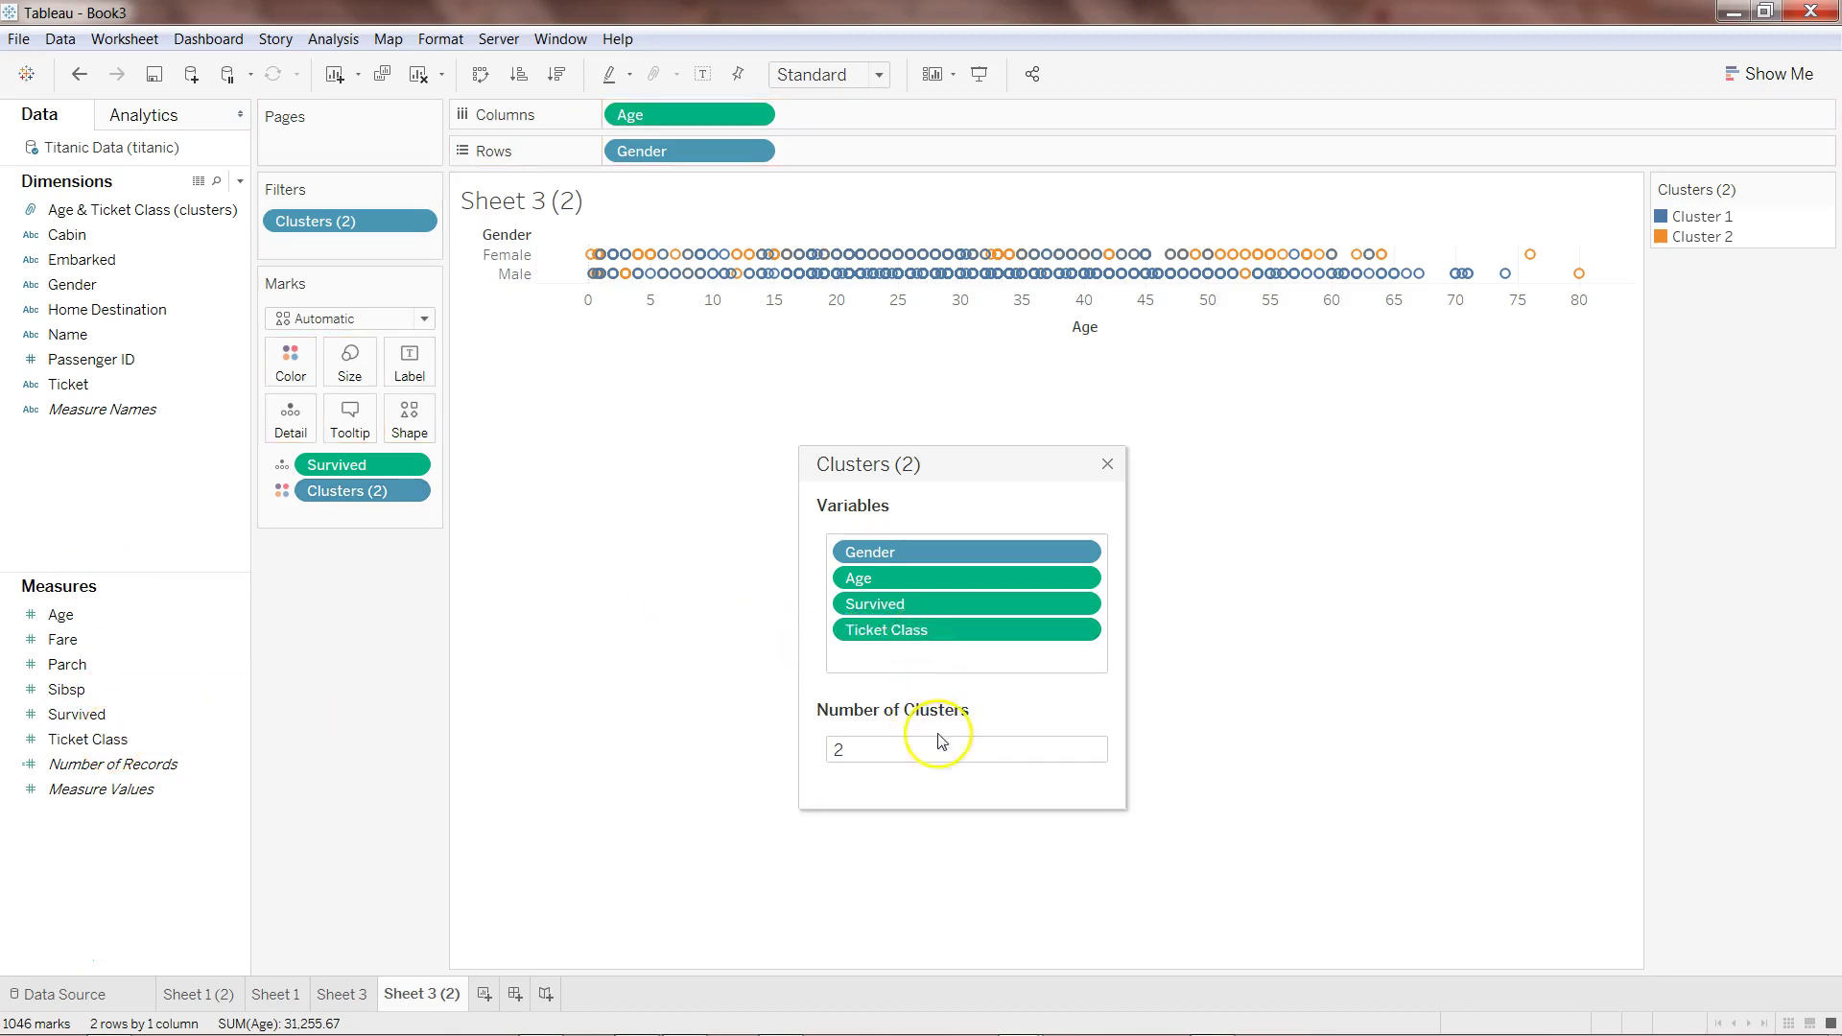
{"action": "left_click", "coordinate": [1107, 465]}
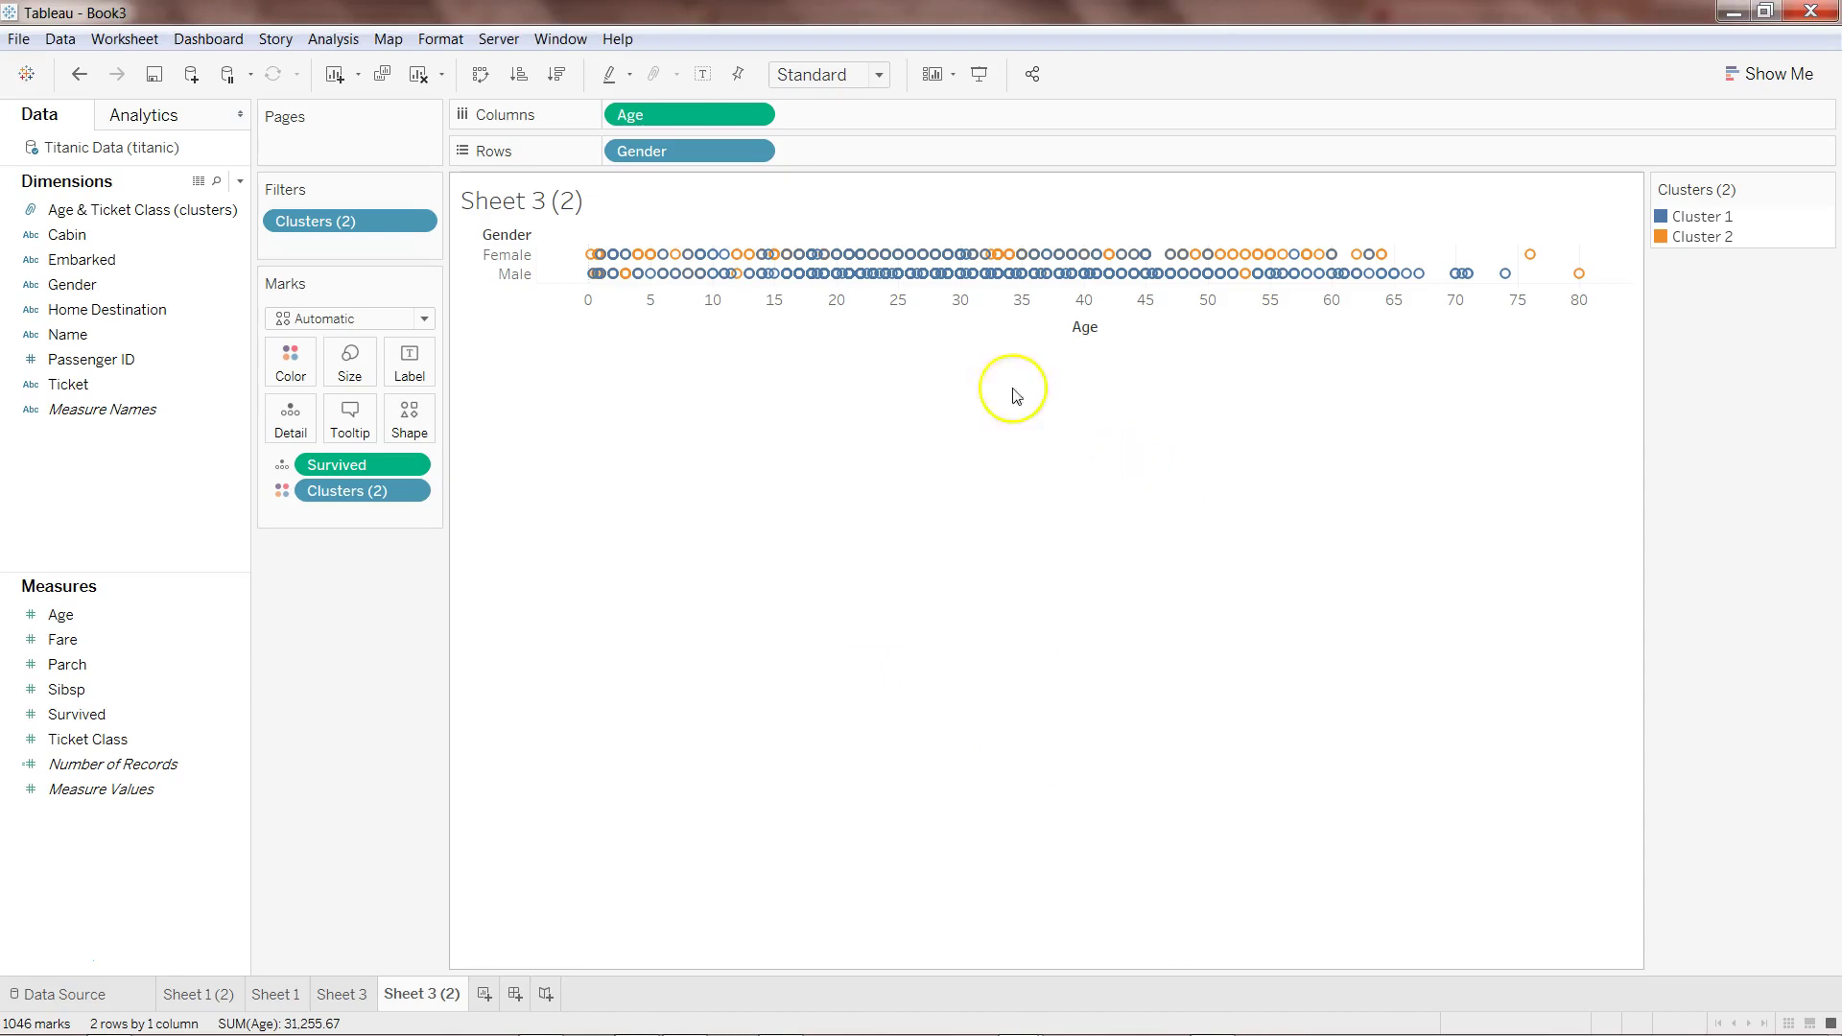
Add a new blank dashboard and a new blank story to the workbook
{"action": "mouse_move", "coordinate": [994, 277]}
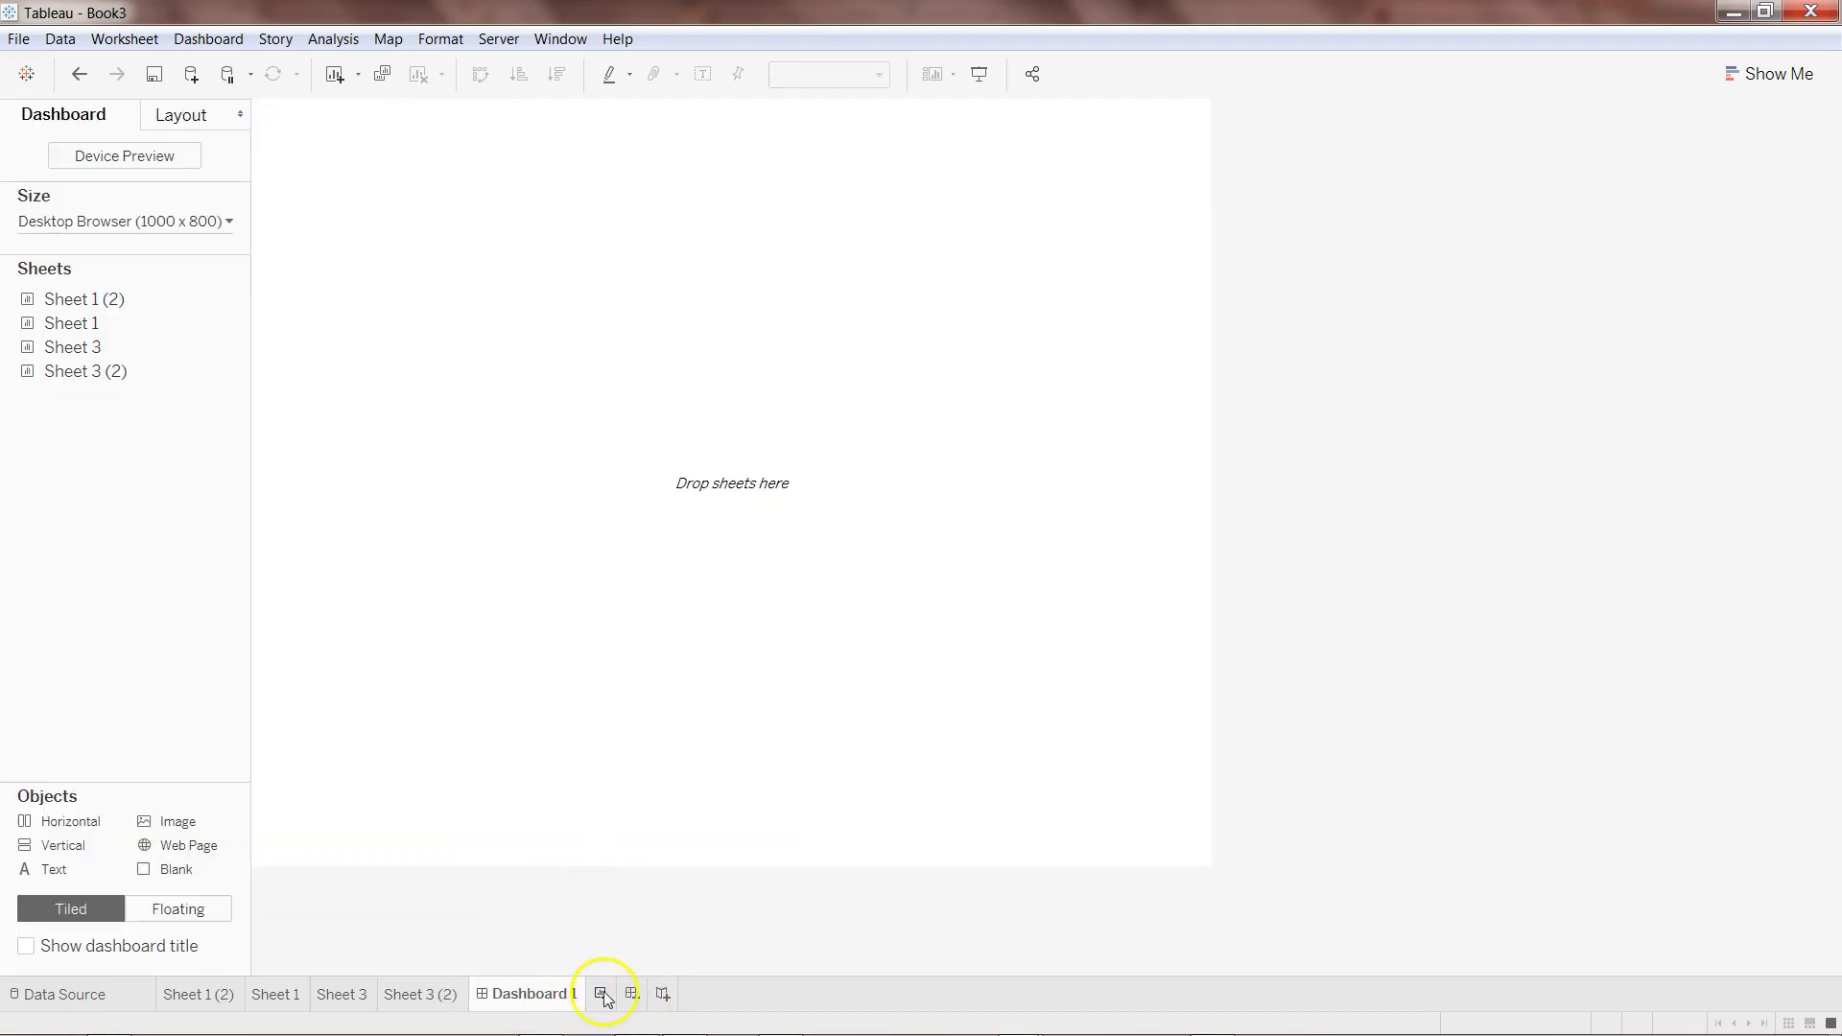
{"action": "left_click", "coordinate": [664, 995]}
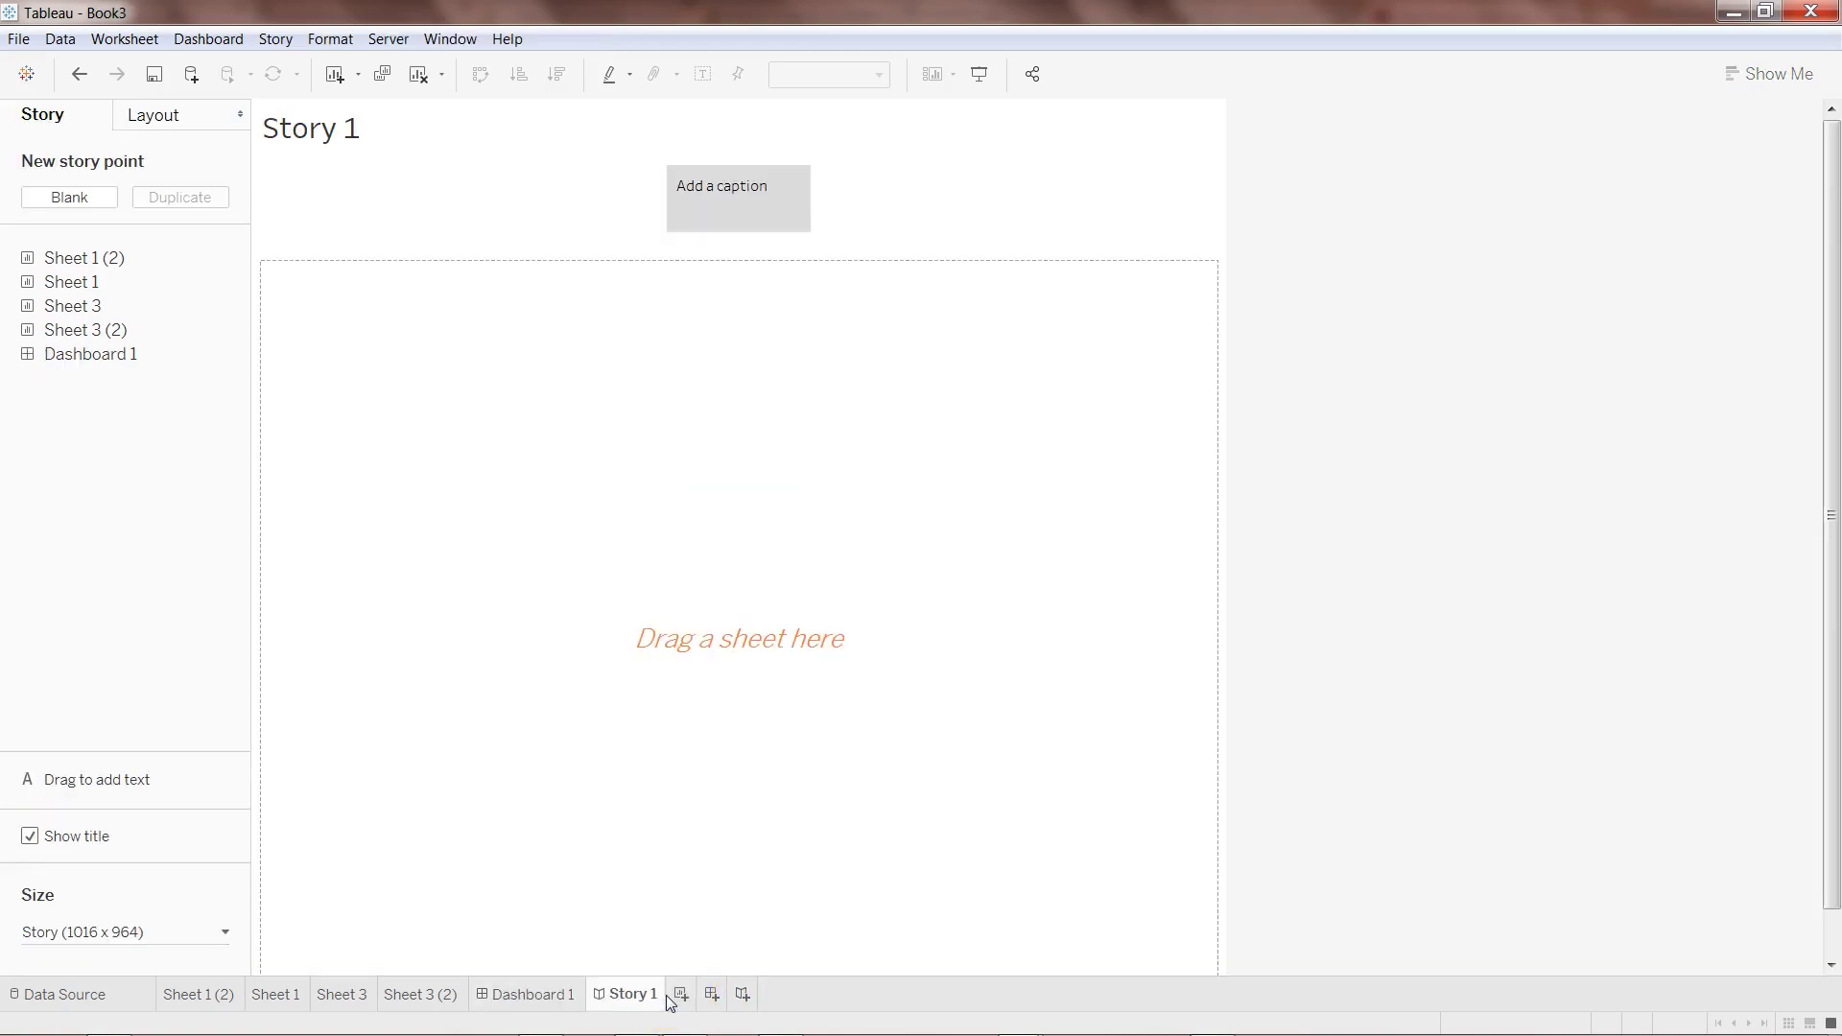